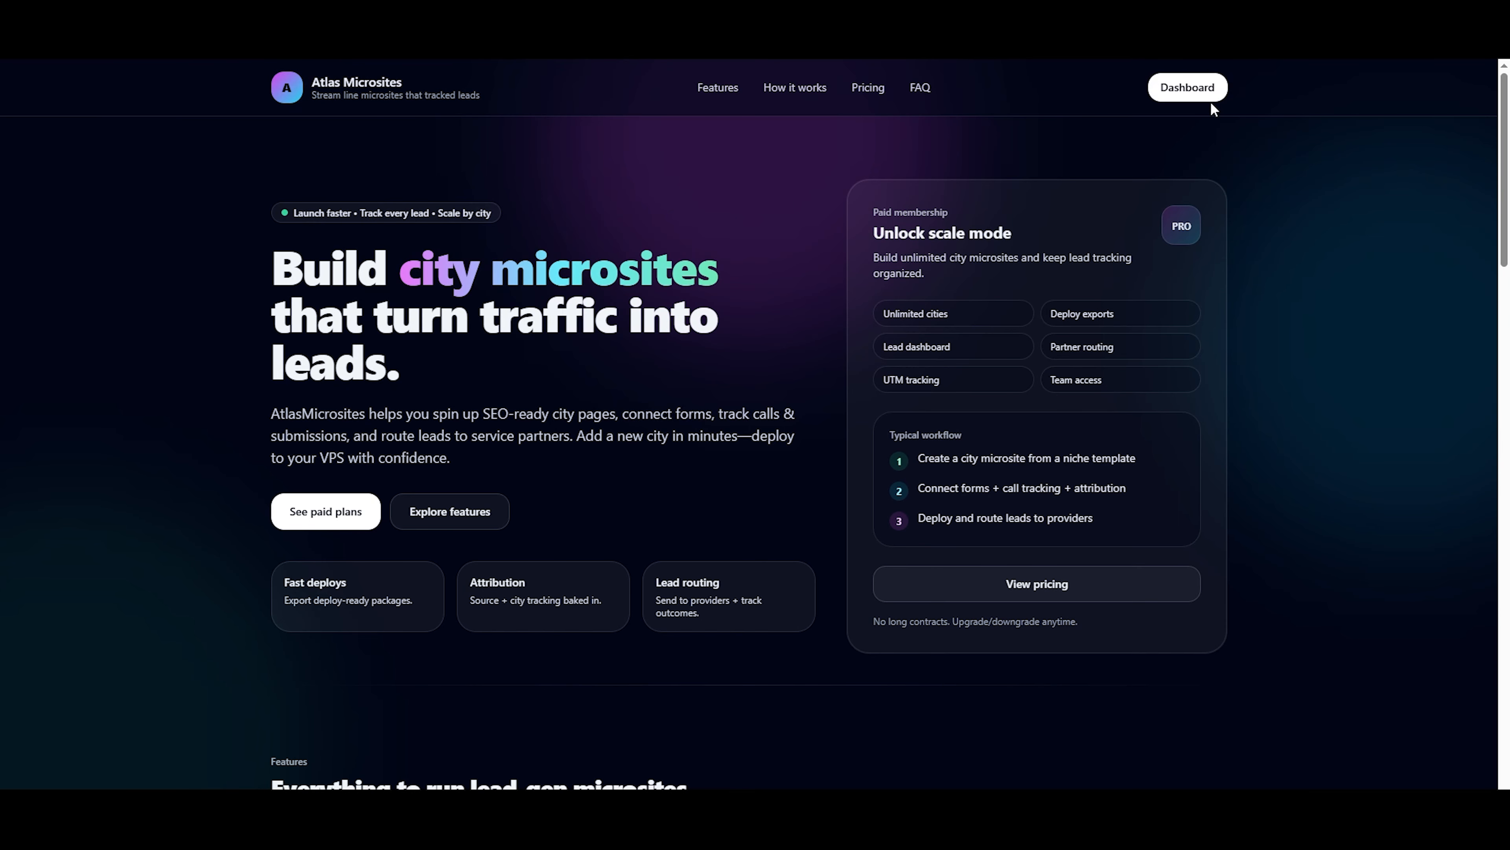
# Open the members dashboard and review the list of existing microsites.
pyautogui.click(1185, 86)
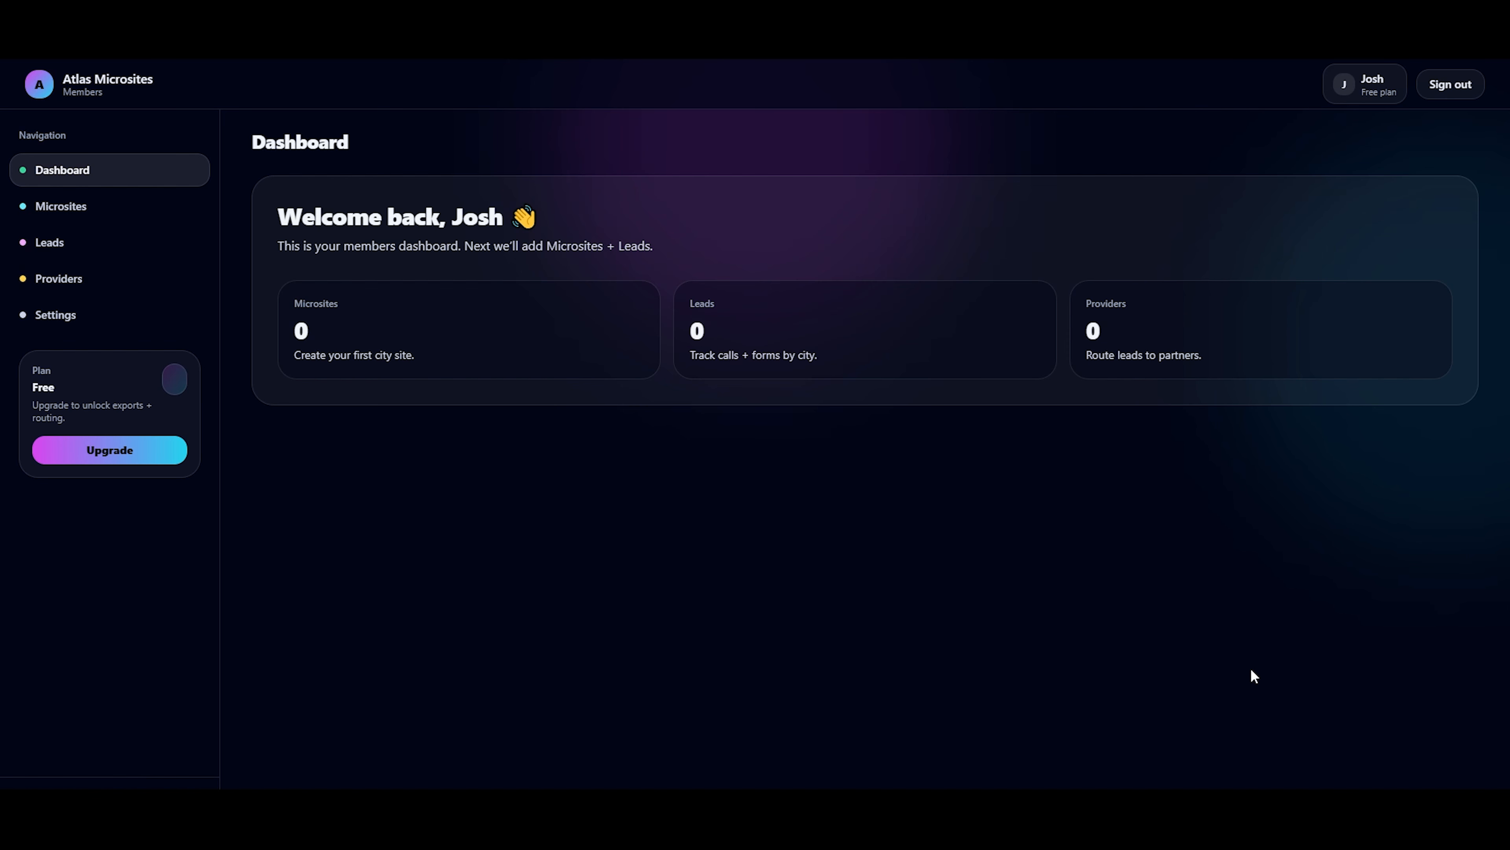
pyautogui.click(85, 210)
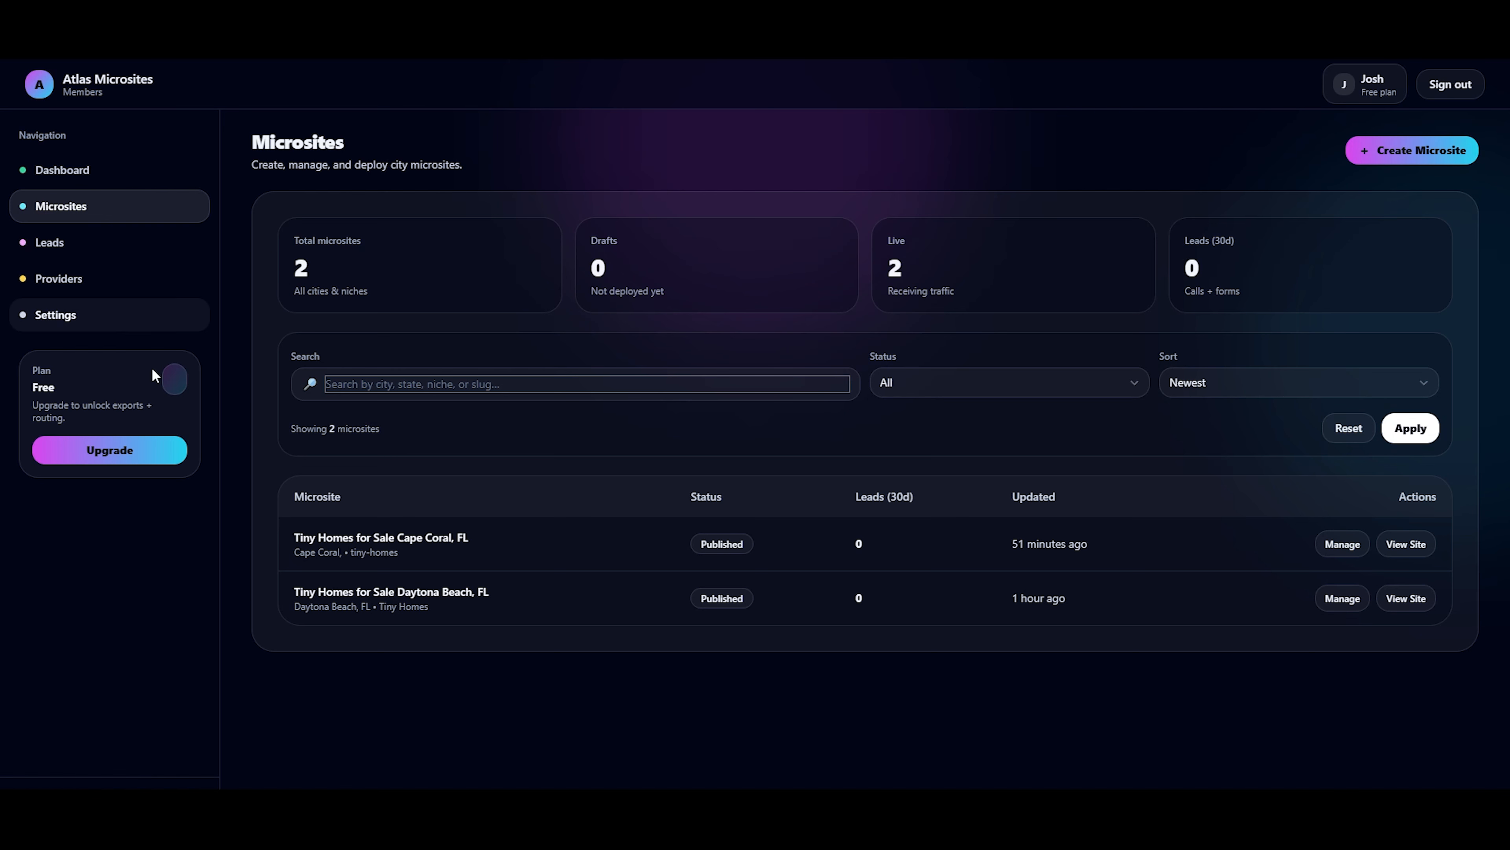
pyautogui.moveTo(492, 533); pyautogui.dragTo(296, 533)
pyautogui.click(500, 595)
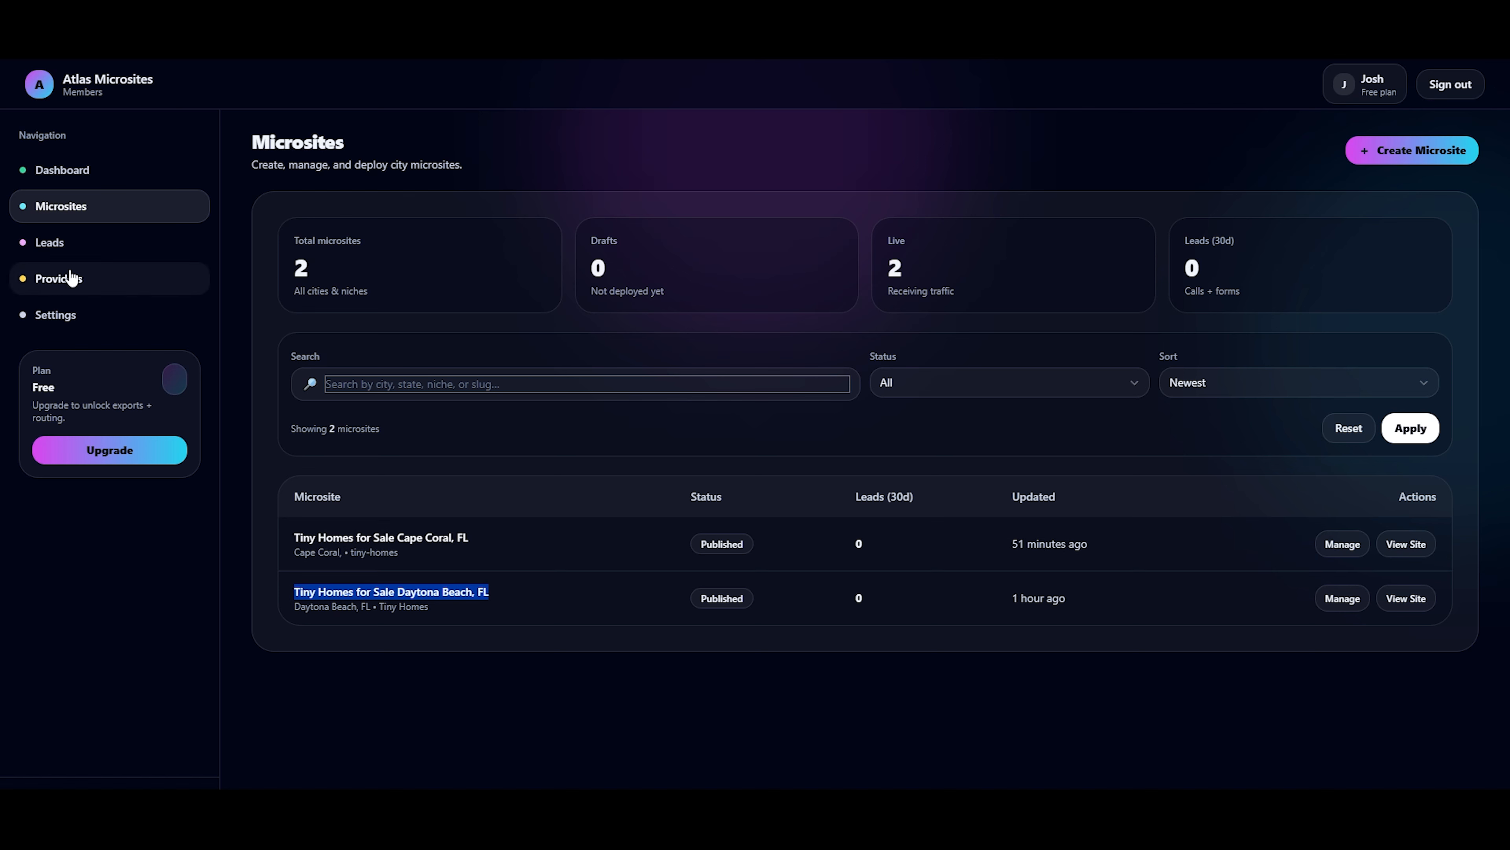
# Open the provider details of Florida Made Tiny Homes to review its coverage and payouts.
pyautogui.click(155, 294)
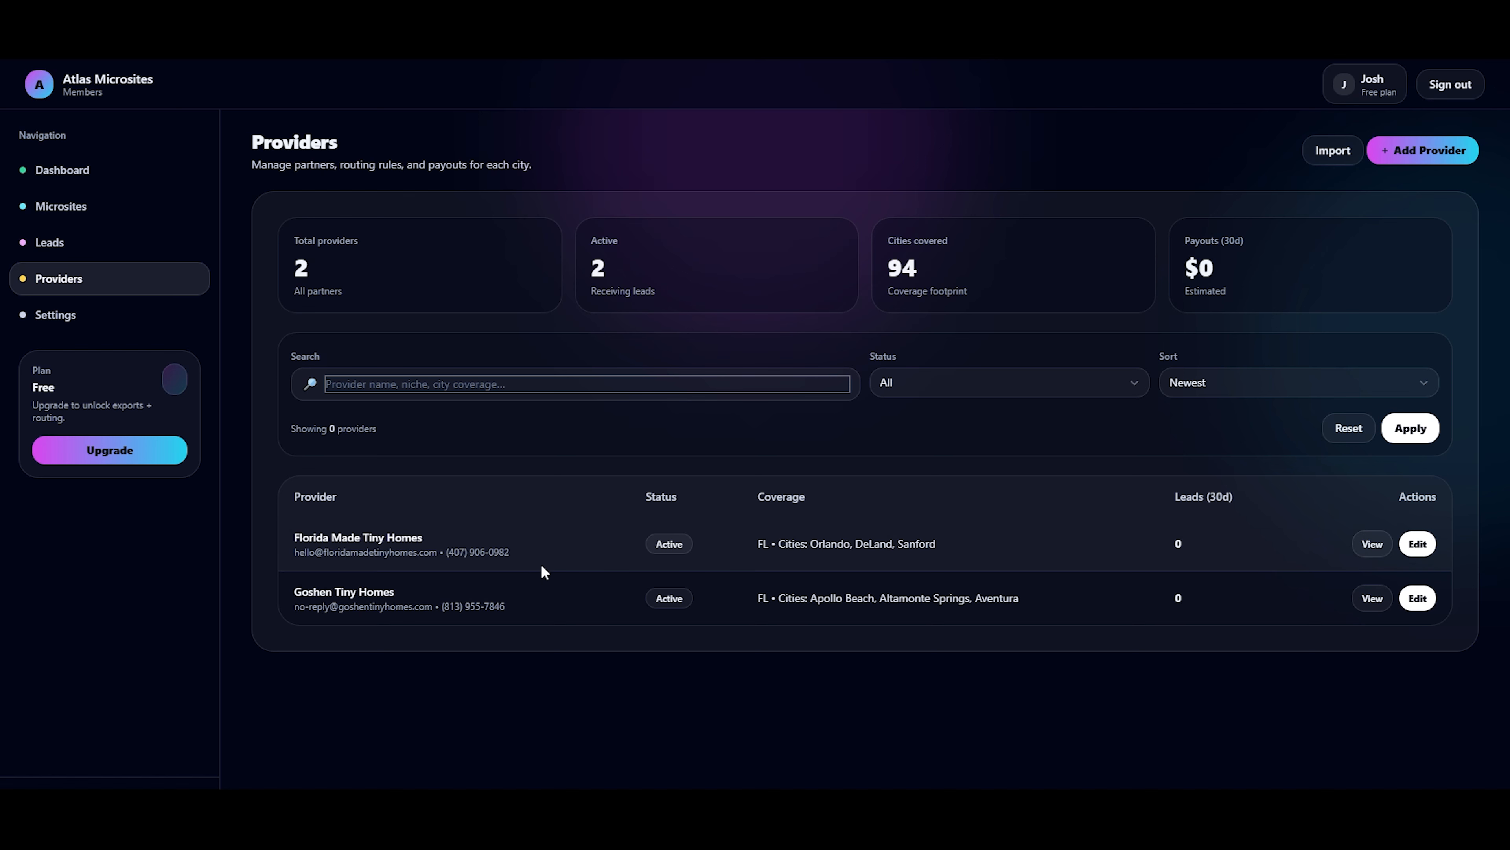
pyautogui.moveTo(425, 544); pyautogui.dragTo(294, 537)
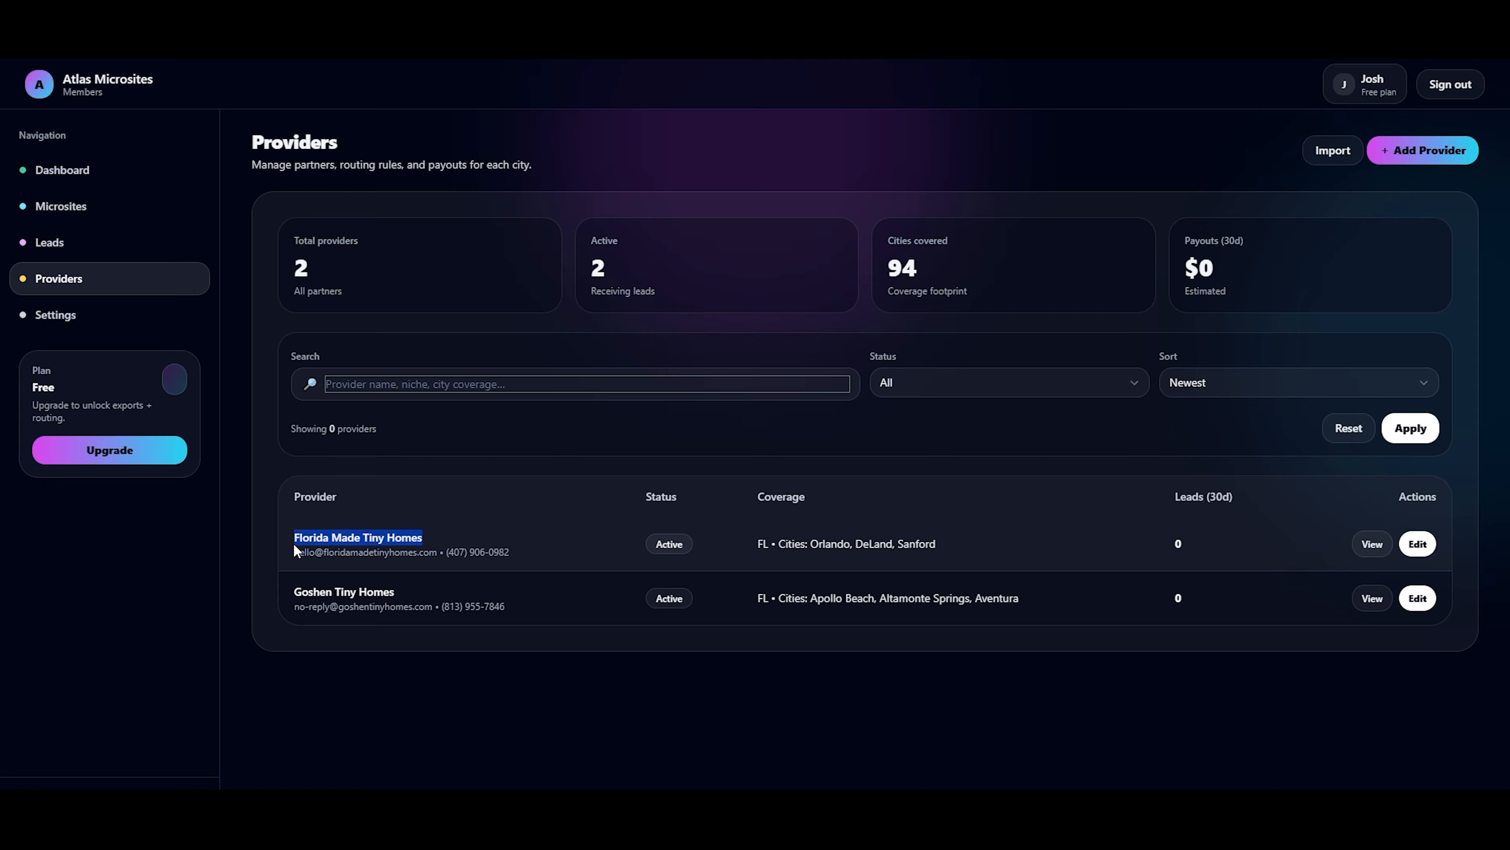
pyautogui.click(1373, 544)
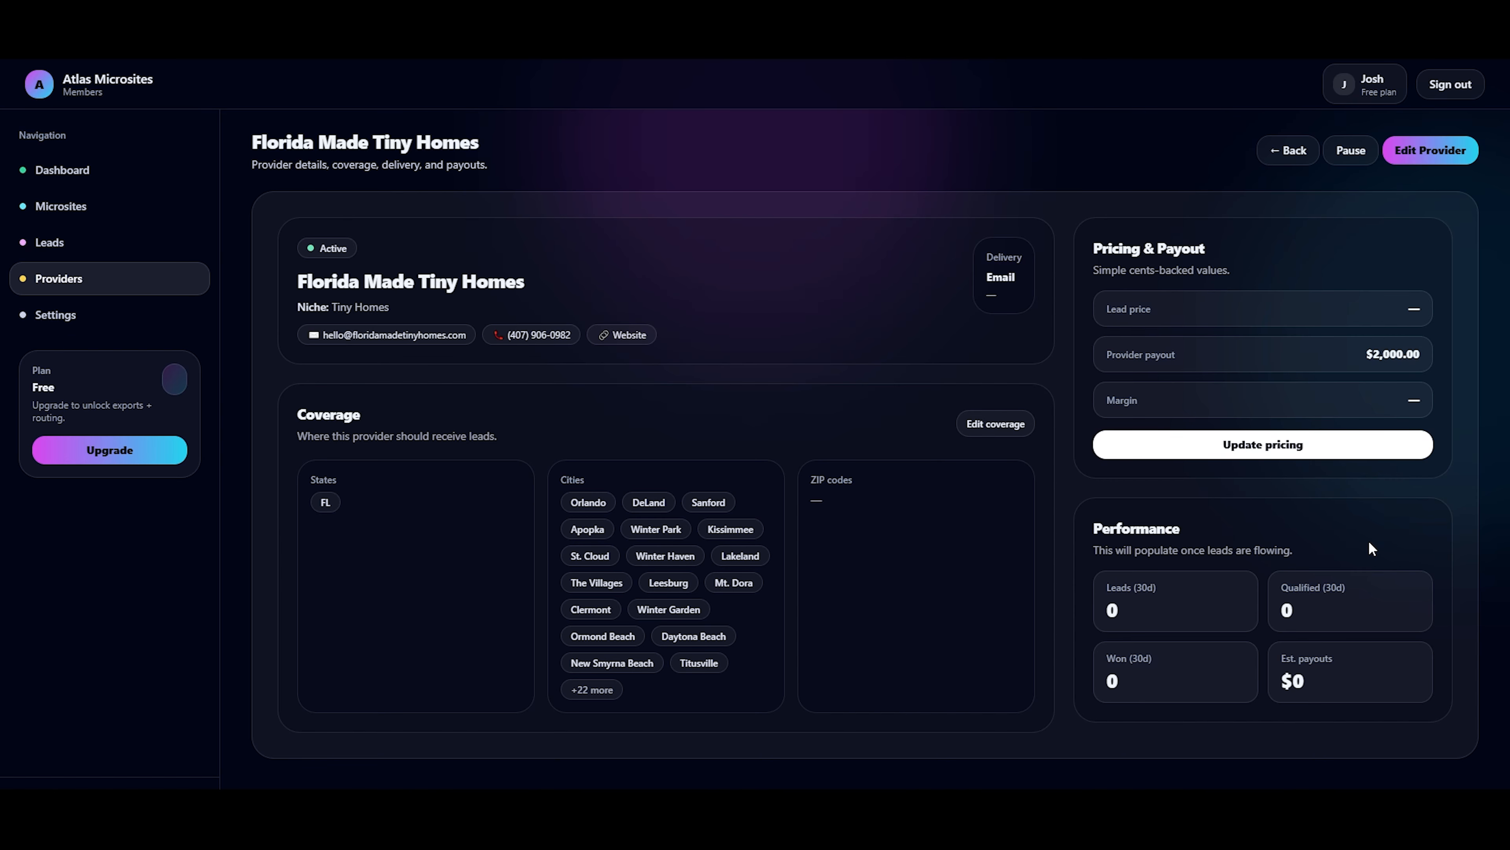
# Check the leads overview, then return to the microsites list and review the Daytona Beach and Cape Coral entries.
pyautogui.click(33, 244)
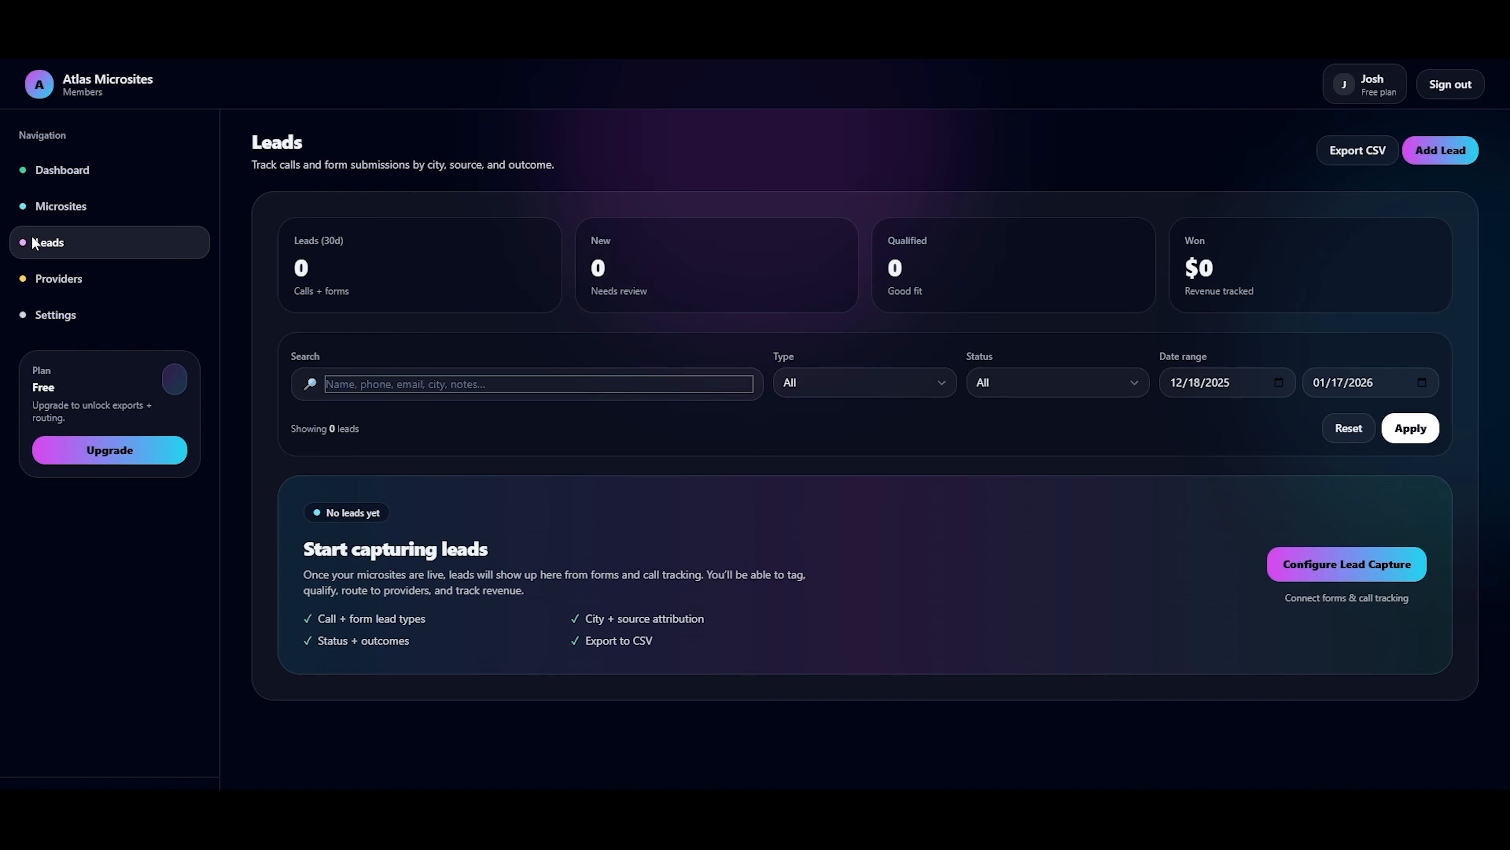
pyautogui.click(51, 208)
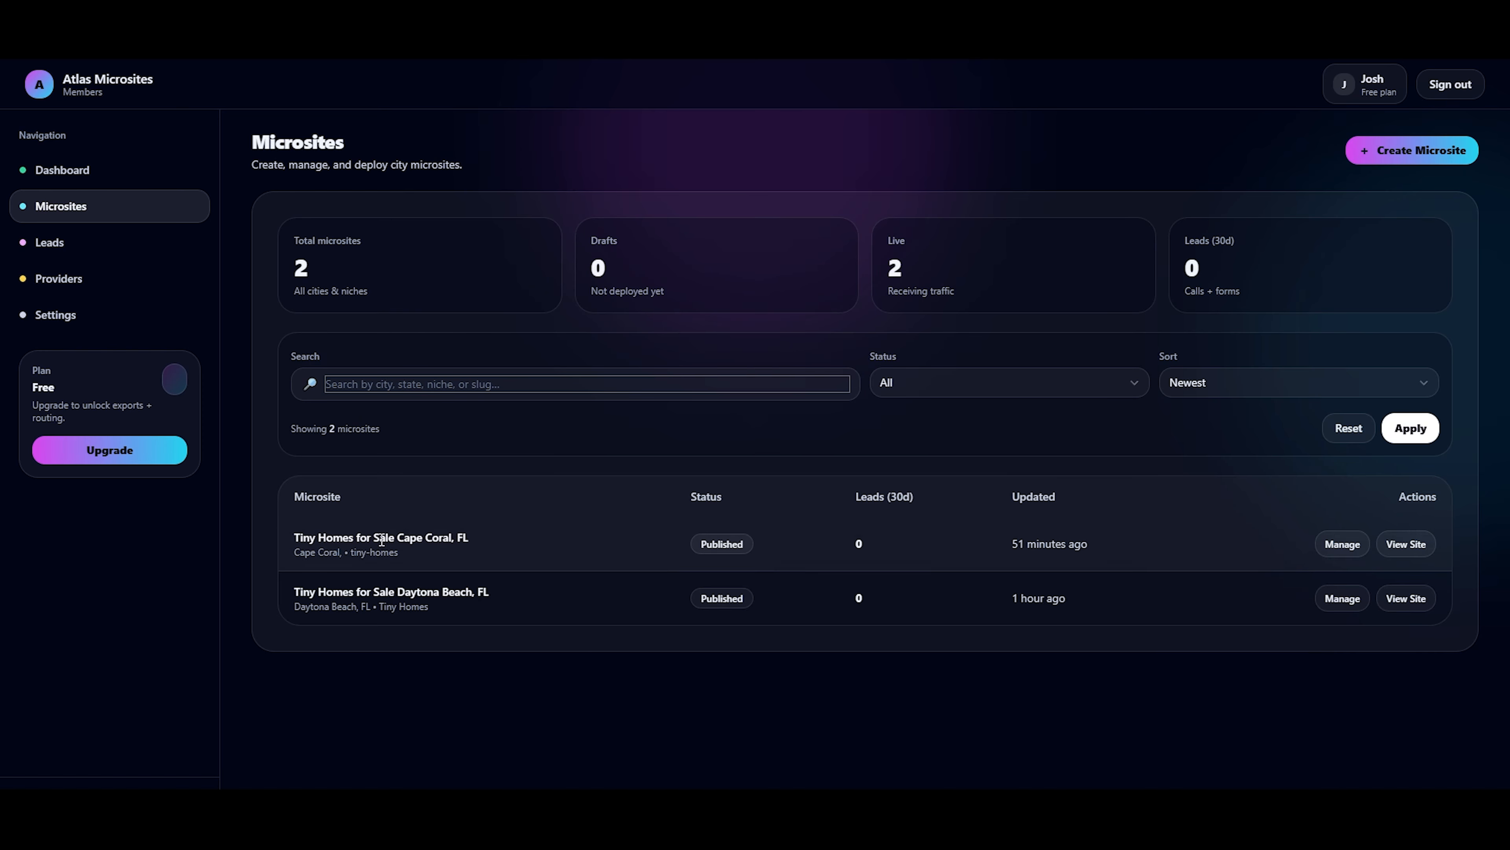
pyautogui.moveTo(533, 602); pyautogui.dragTo(293, 597)
pyautogui.moveTo(473, 537); pyautogui.dragTo(290, 543)
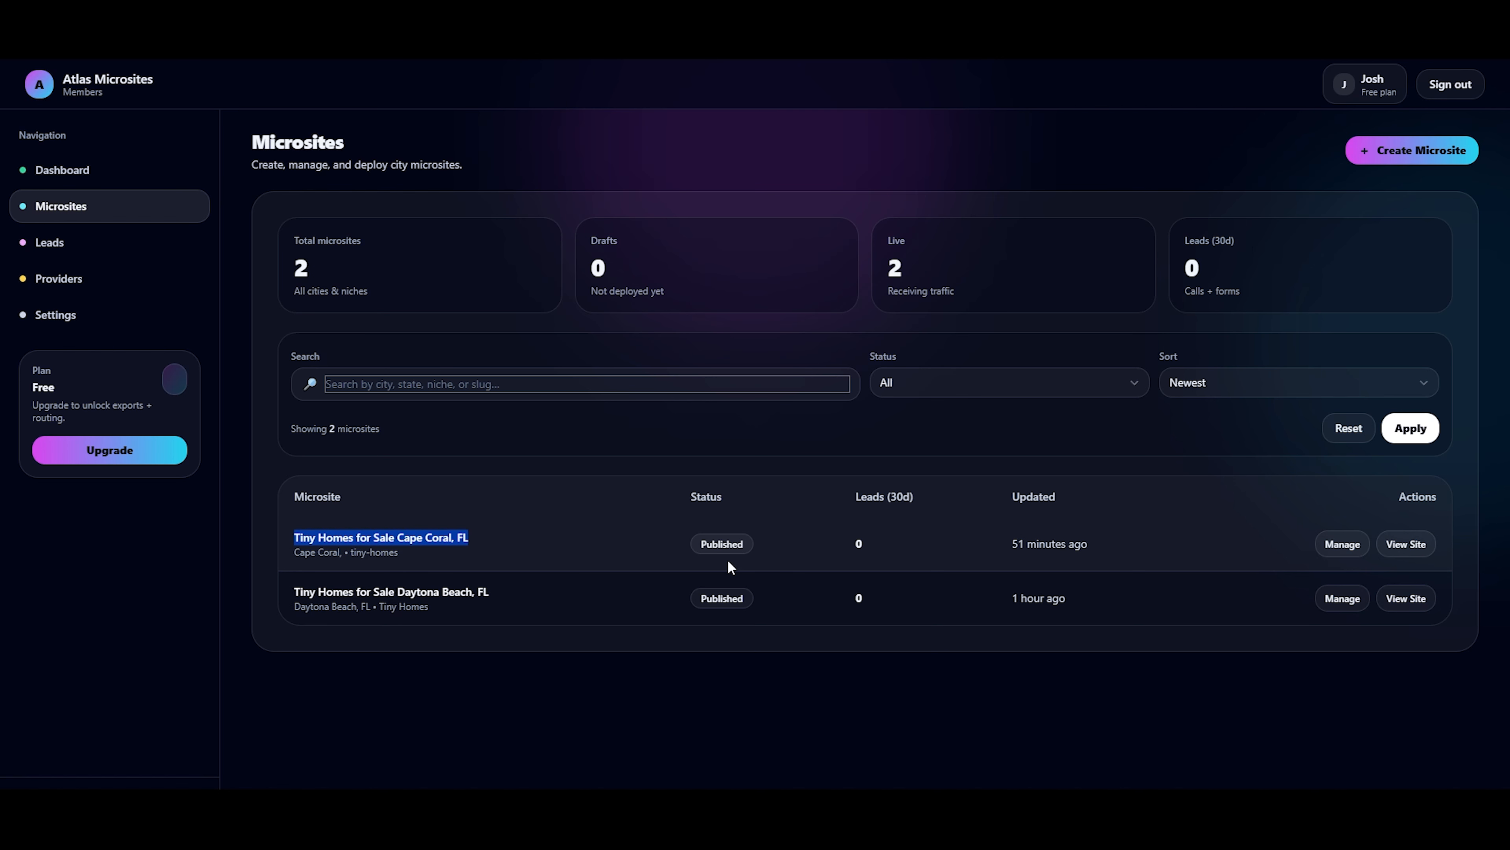
# Examine the page list of the Tiny Homes for Sale Daytona Beach, FL microsite and open its CTA settings.
pyautogui.click(1345, 601)
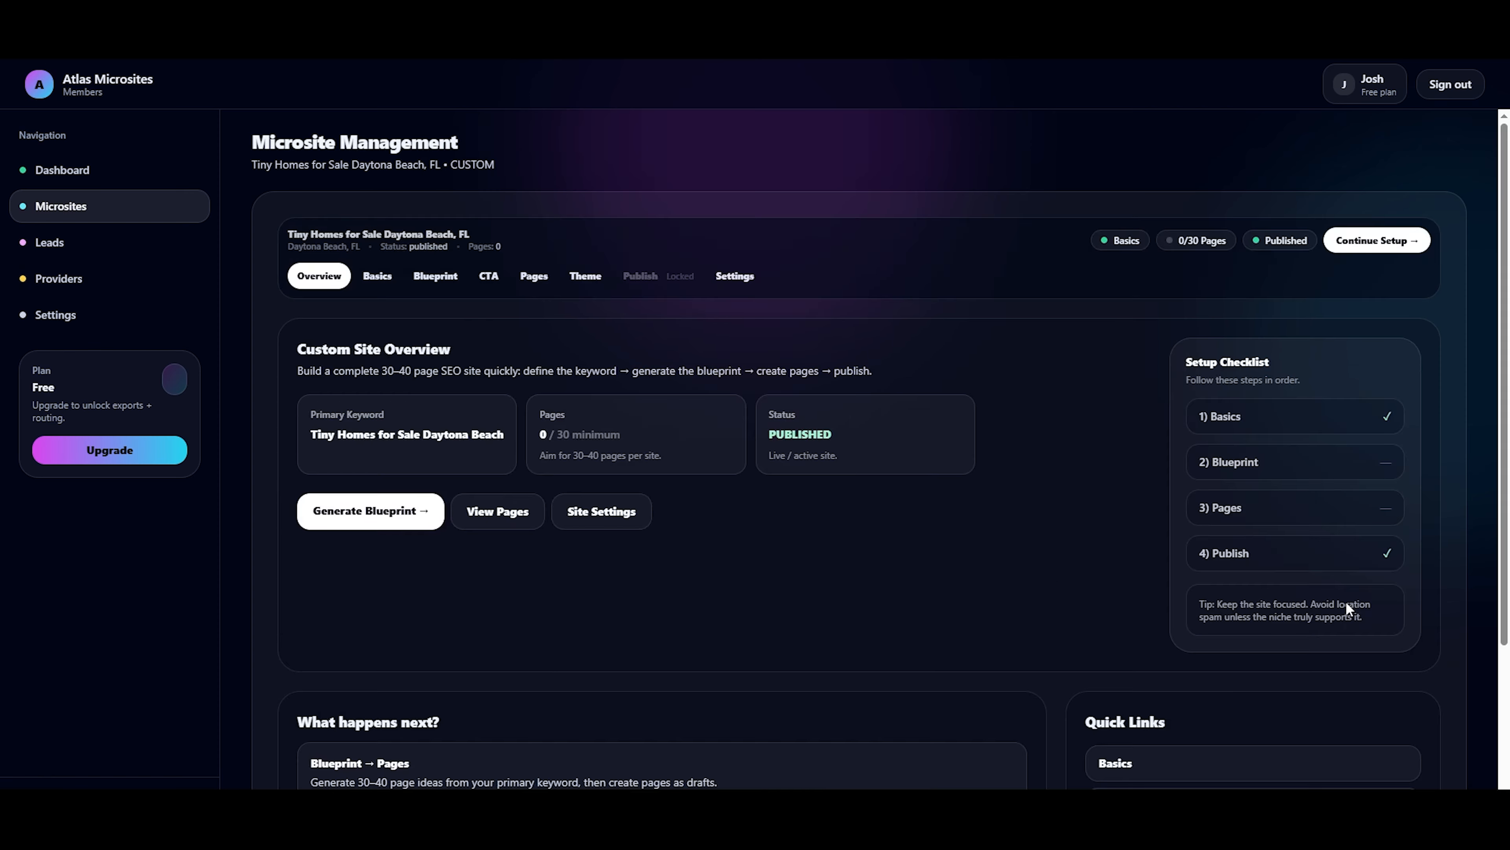
pyautogui.click(535, 276)
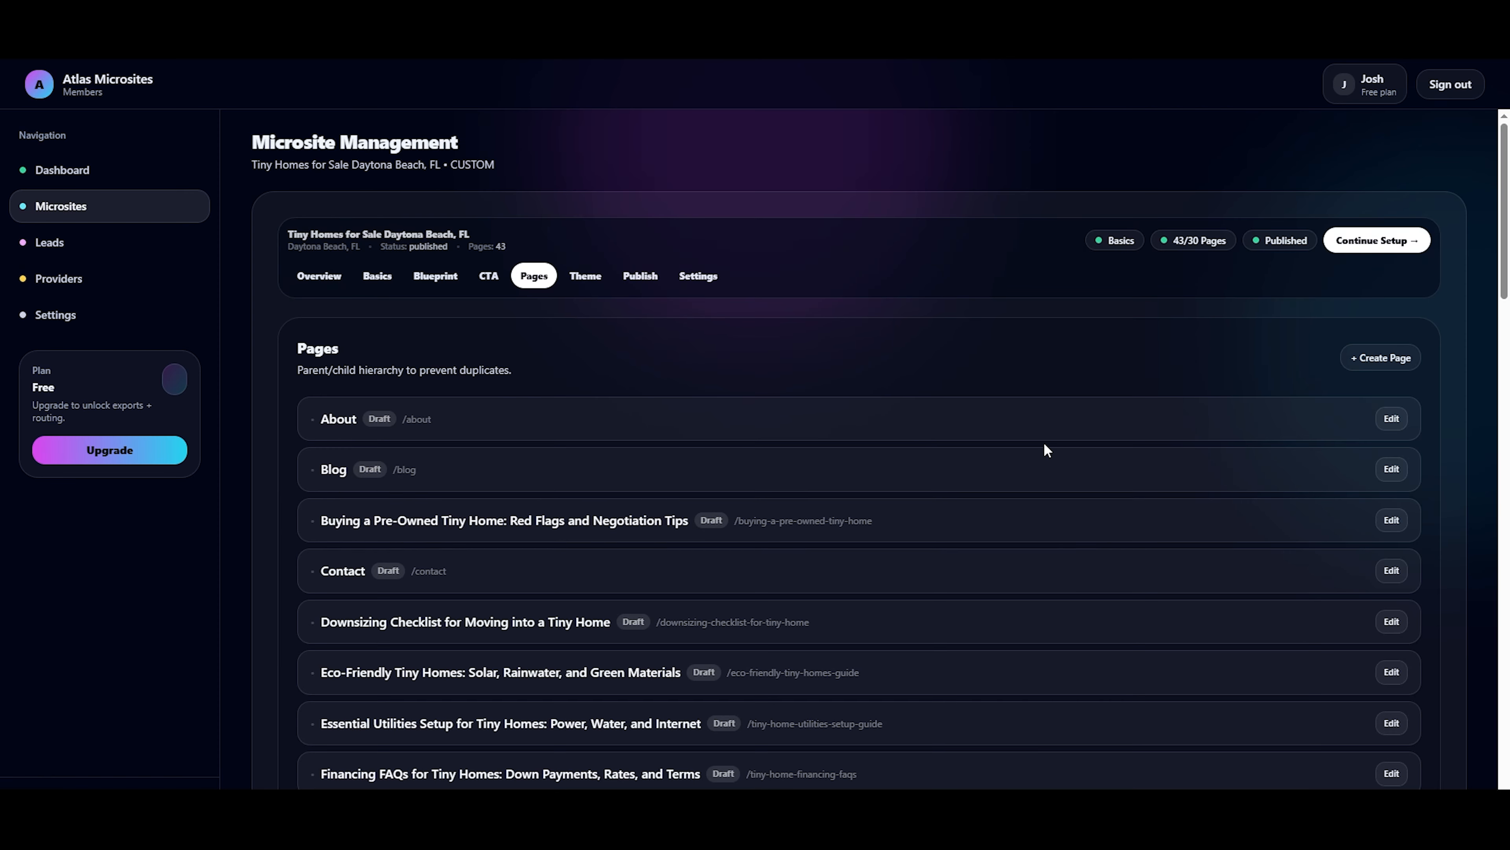
pyautogui.scroll(-4, 1339, 489)
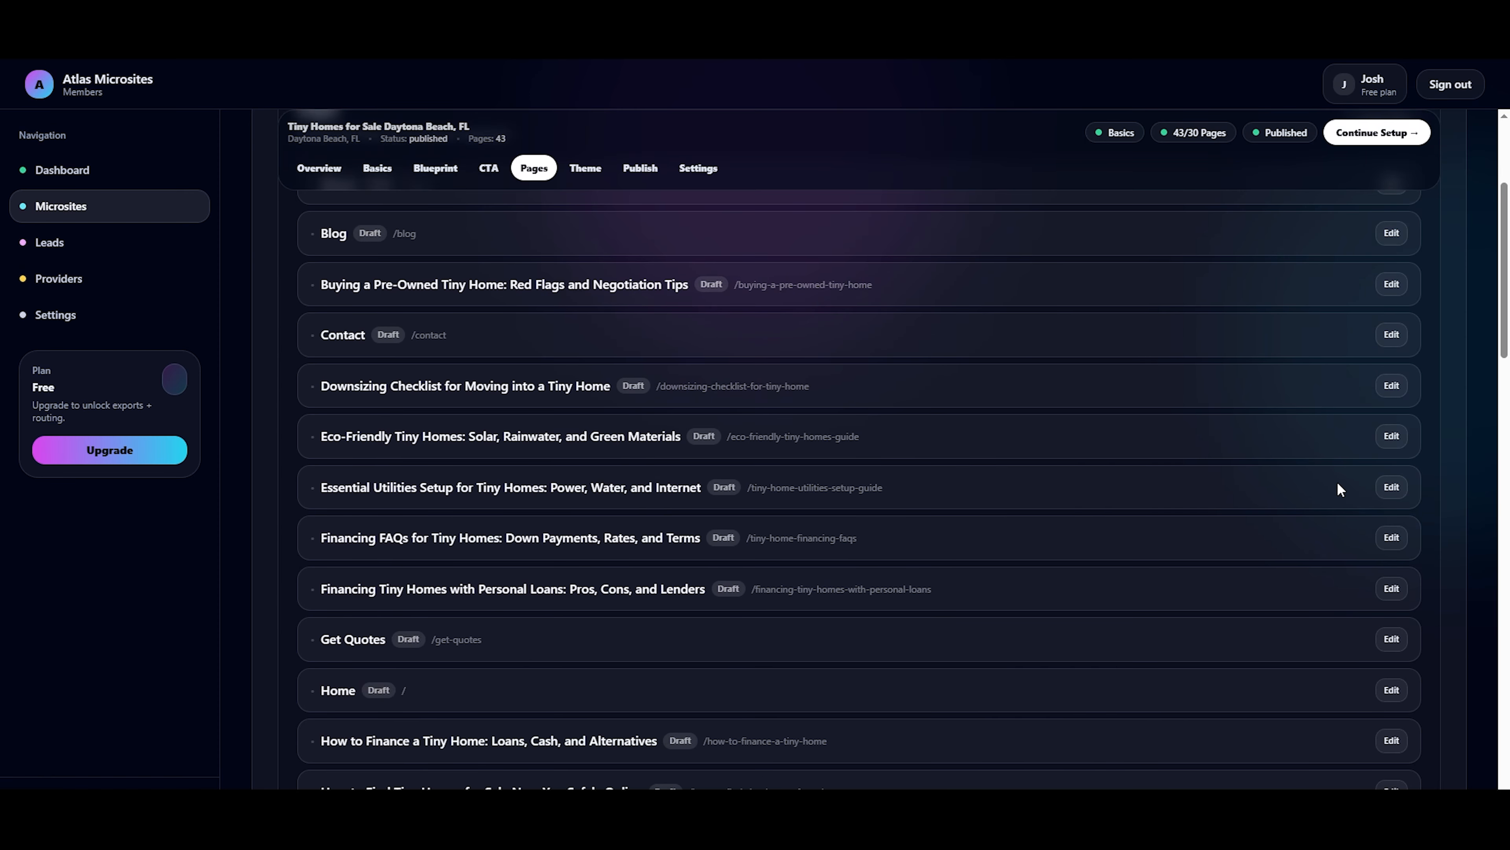
pyautogui.scroll(-3, 1339, 489)
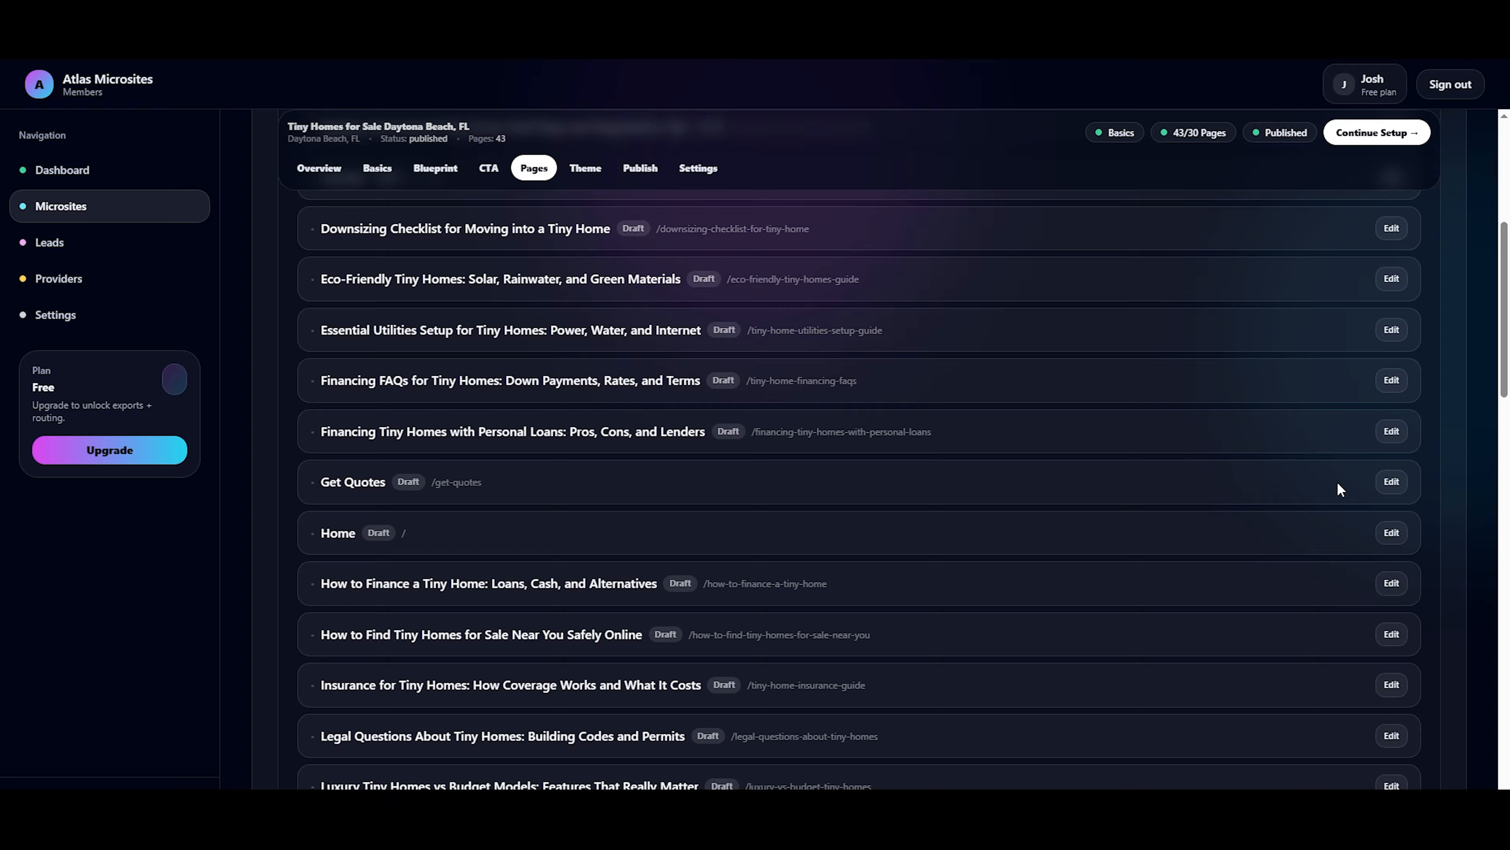
pyautogui.scroll(-3, 1337, 482)
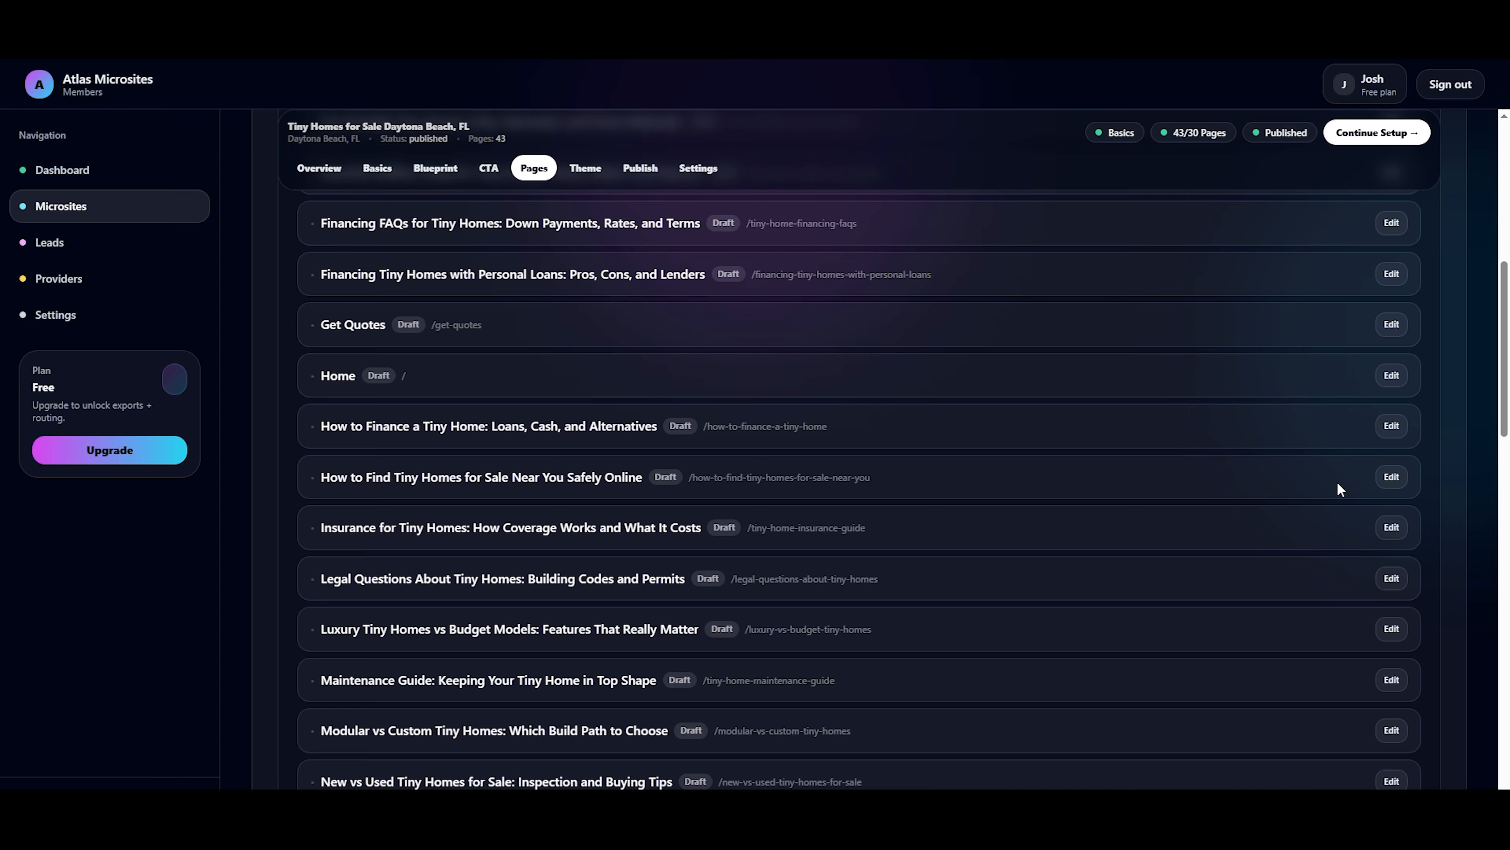
pyautogui.scroll(-3, 1338, 483)
pyautogui.scroll(5, 1338, 483)
pyautogui.scroll(10, 1338, 488)
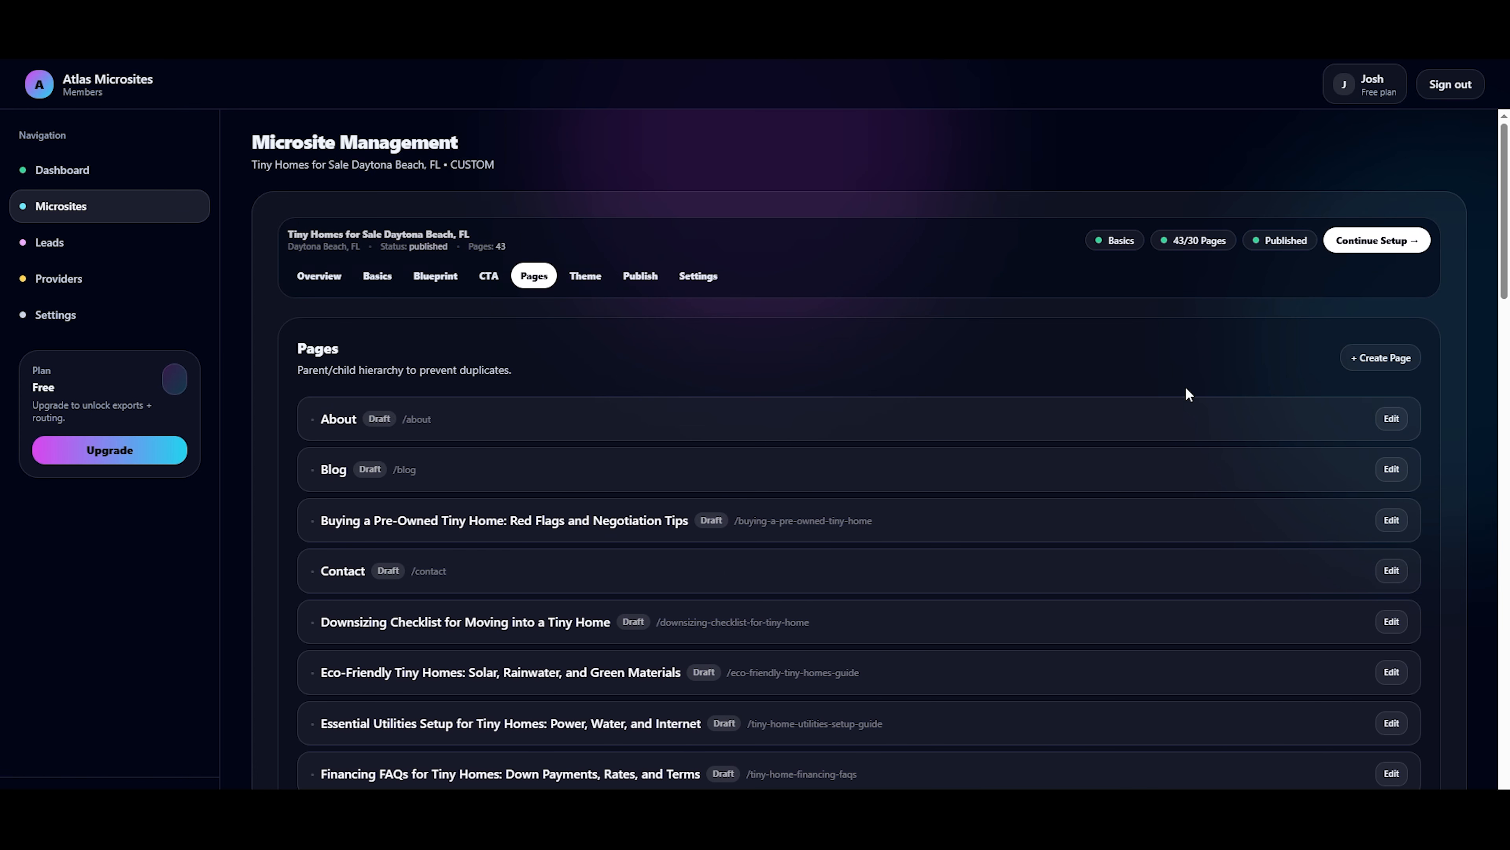
pyautogui.click(486, 278)
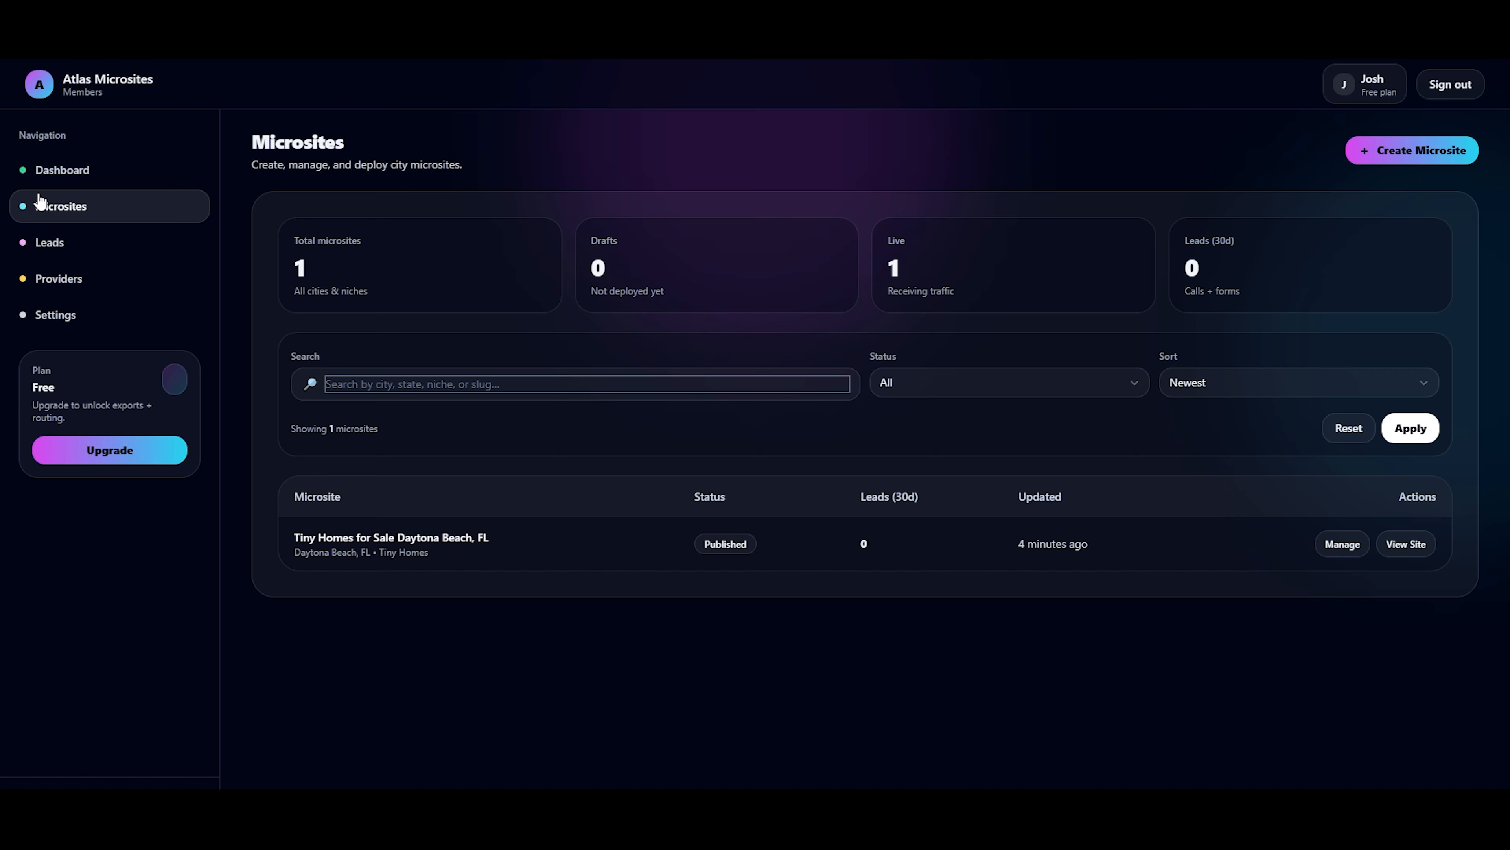
# Start a new microsite with the Export Website (FTP) publishing option.
pyautogui.click(1421, 151)
pyautogui.click(782, 662)
pyautogui.click(1116, 402)
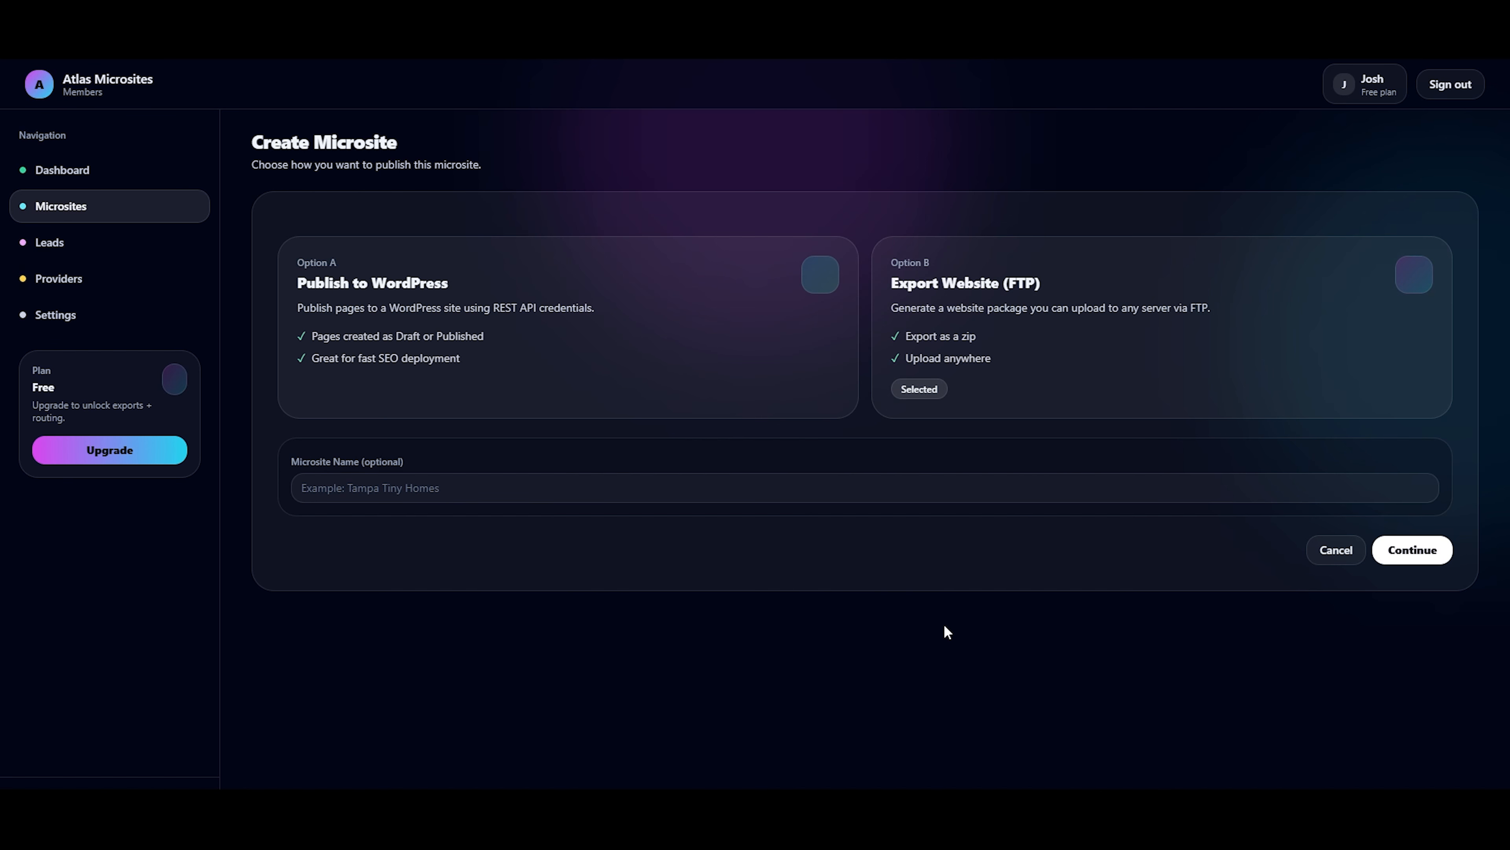
# Name the new microsite "Tiny Homes for Sale Cape Coral, FL".
pyautogui.click(533, 496)
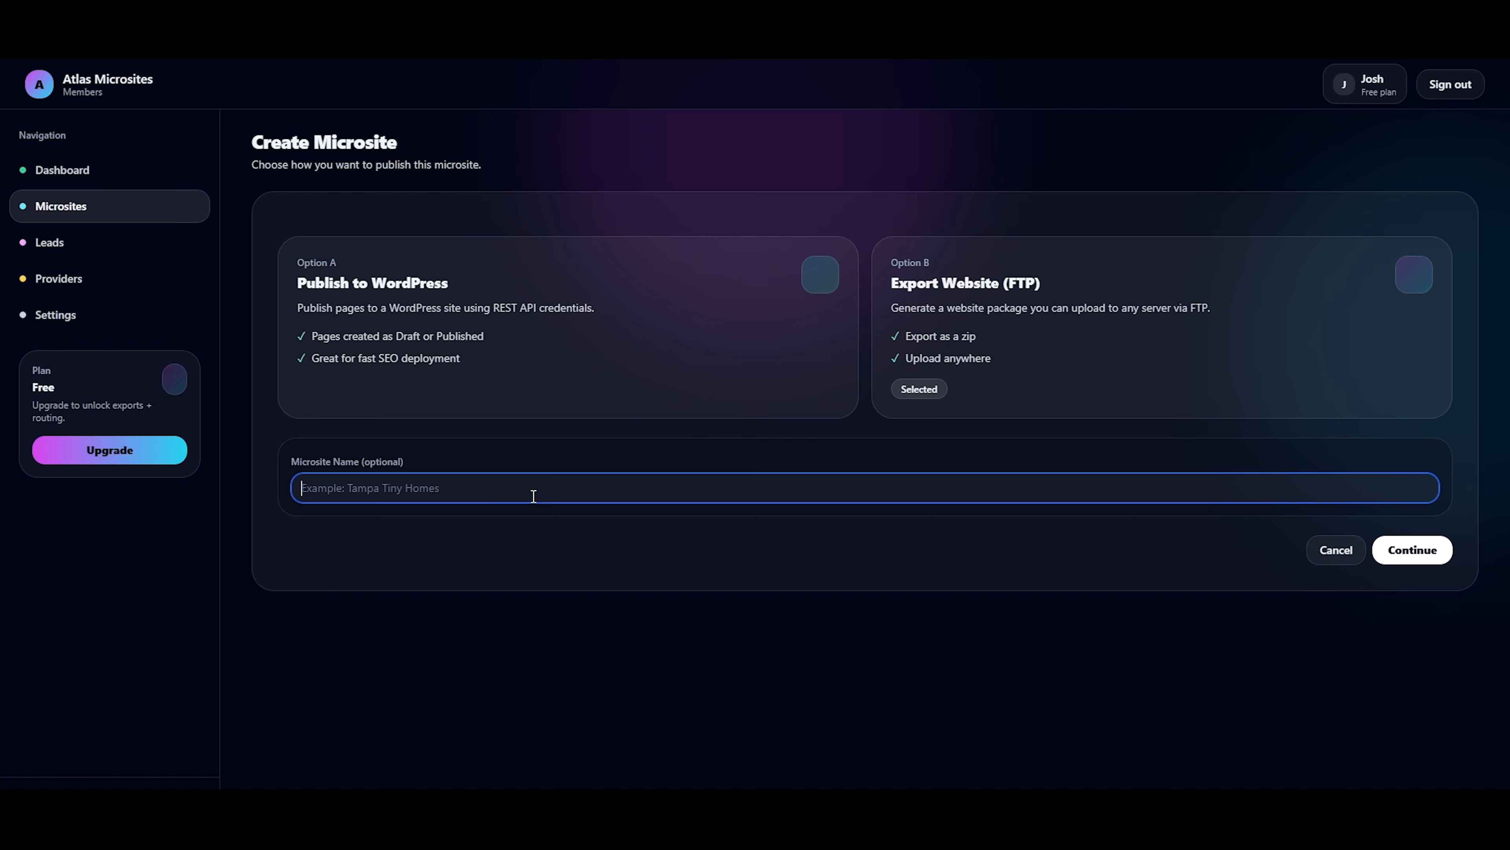
pyautogui.write('Tiny Homes for Sale Cape Coral, FL')
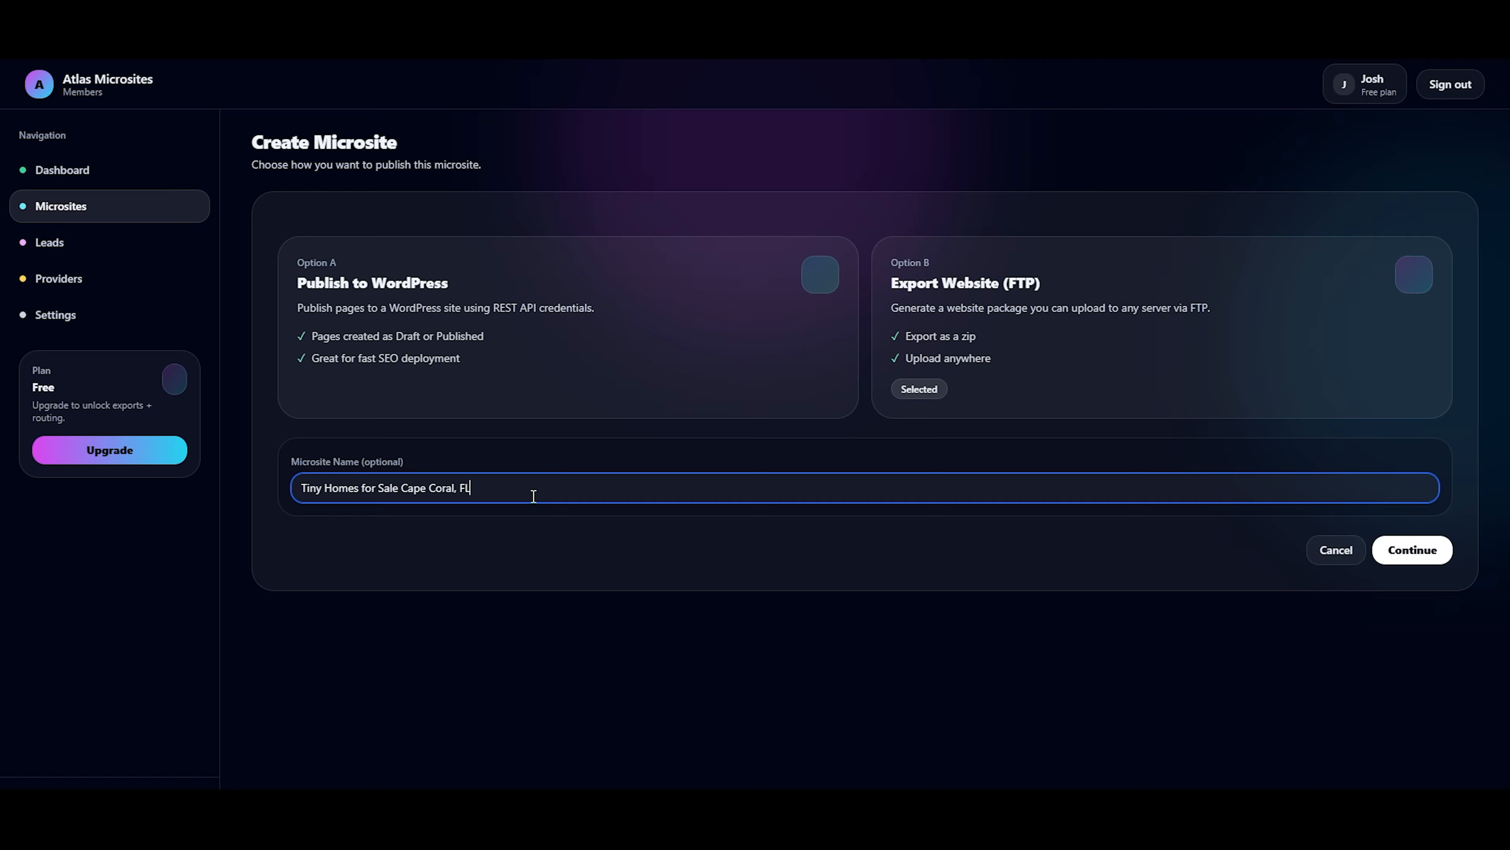
pyautogui.click(729, 645)
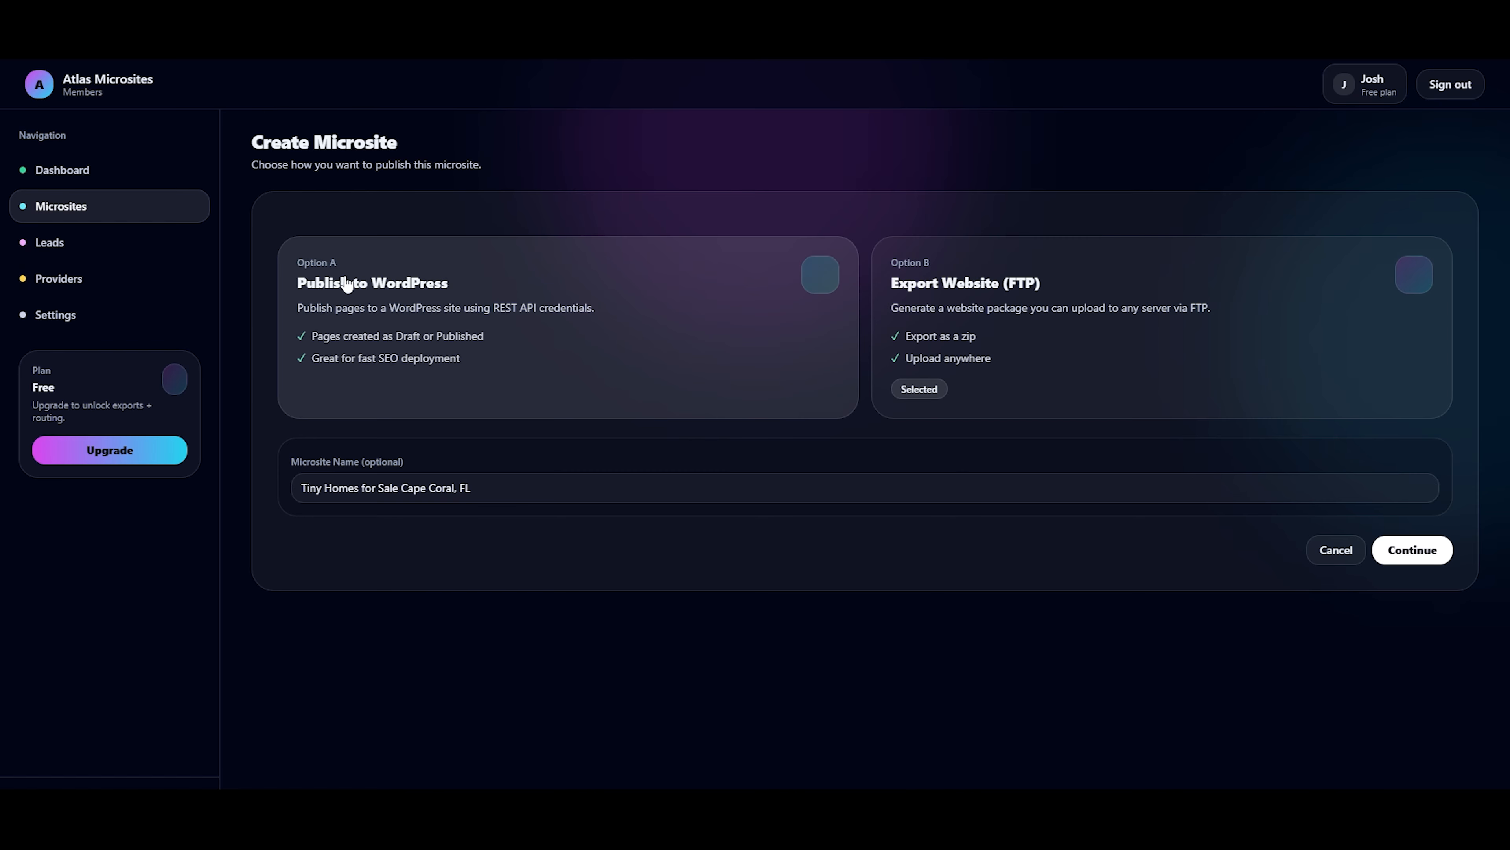
# Compare the two publishing options and continue to the site setup with Export Website (FTP).
pyautogui.moveTo(290, 262); pyautogui.dragTo(594, 326)
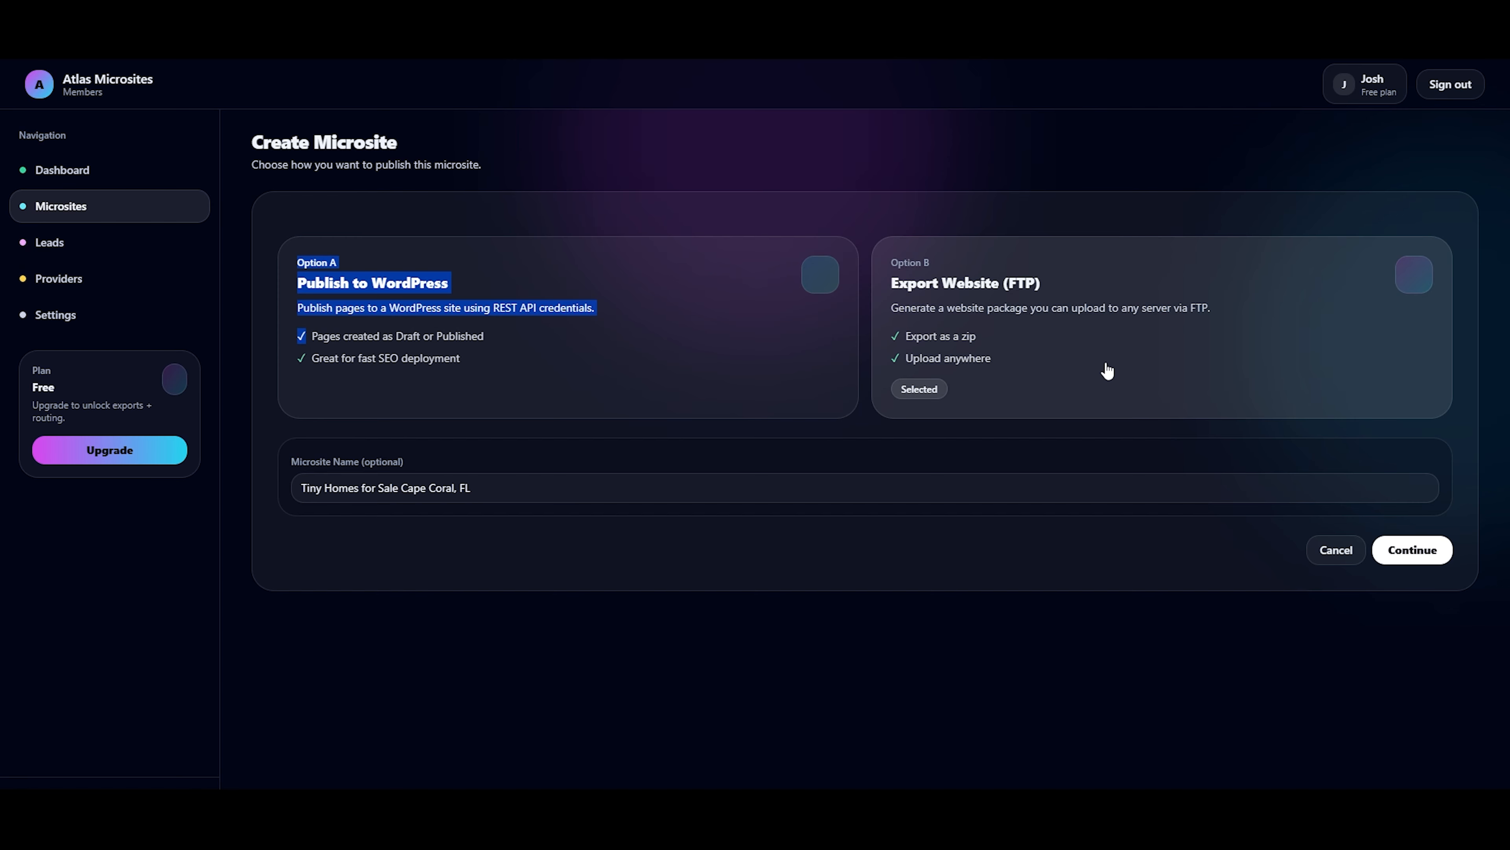
pyautogui.click(1094, 363)
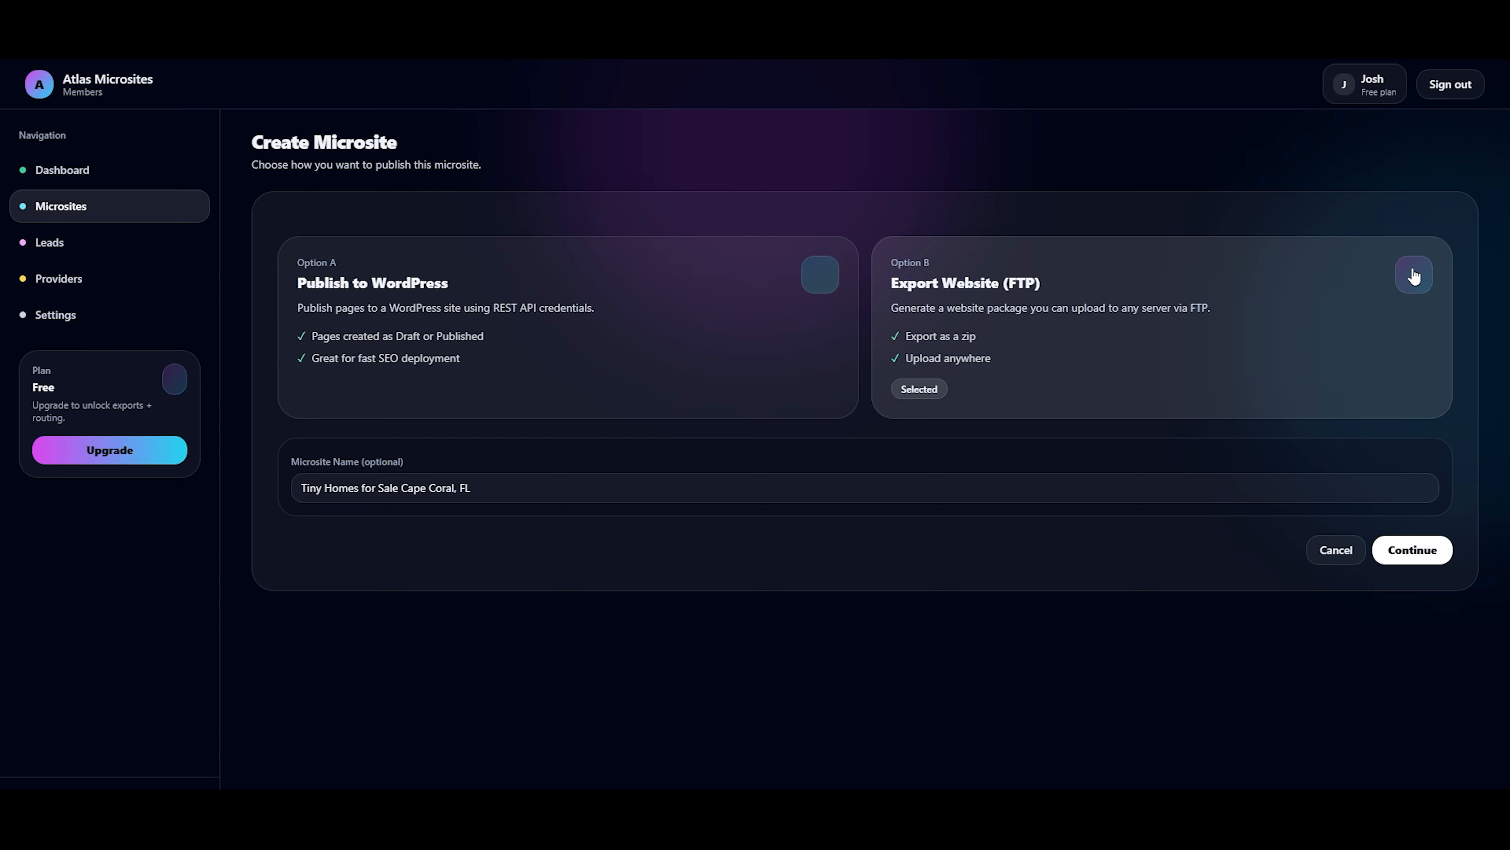
pyautogui.moveTo(888, 285); pyautogui.dragTo(1049, 291)
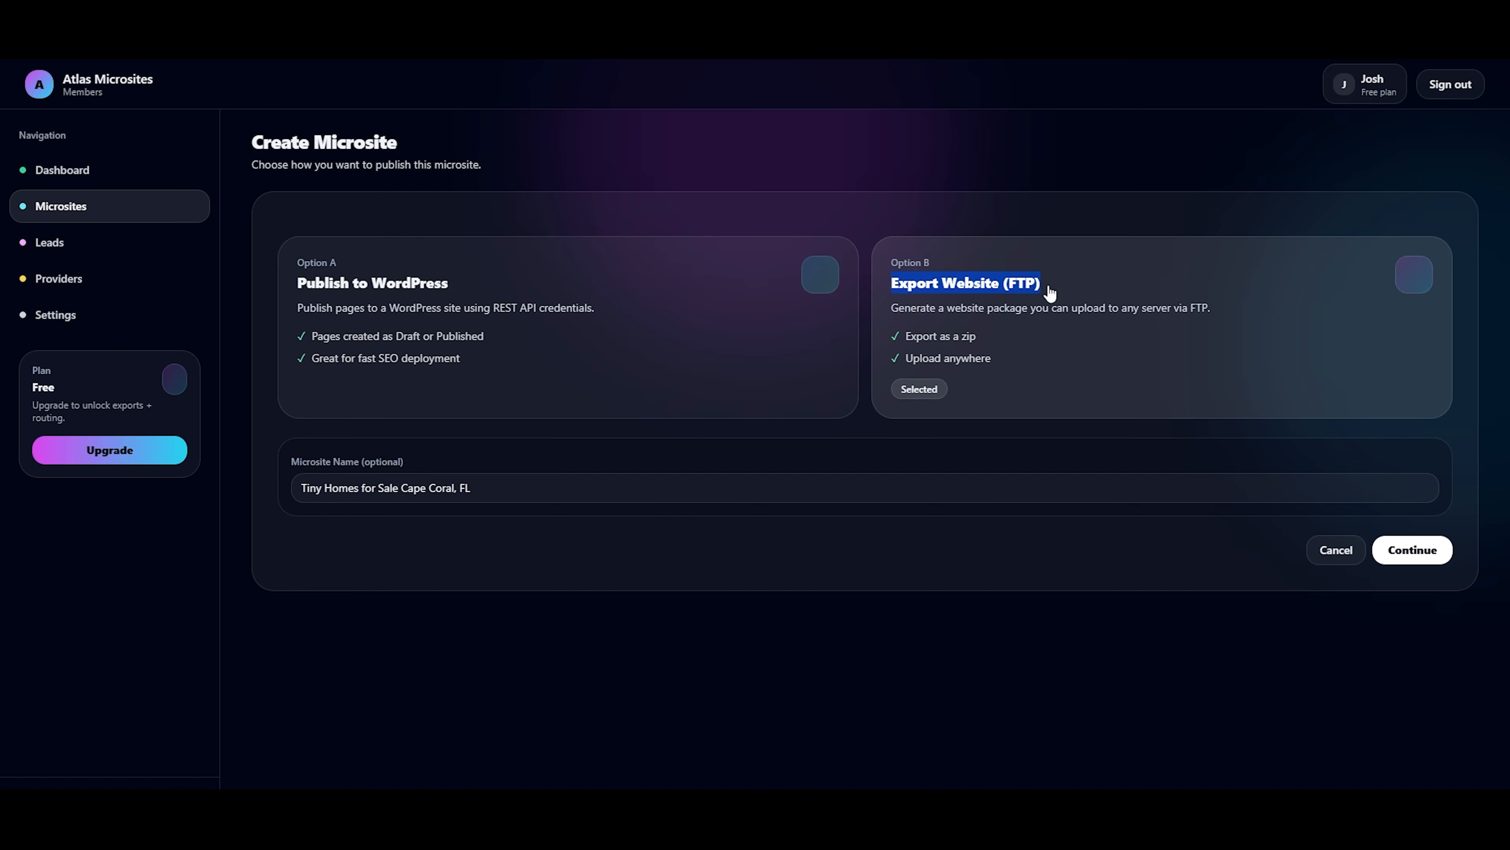
pyautogui.click(1419, 557)
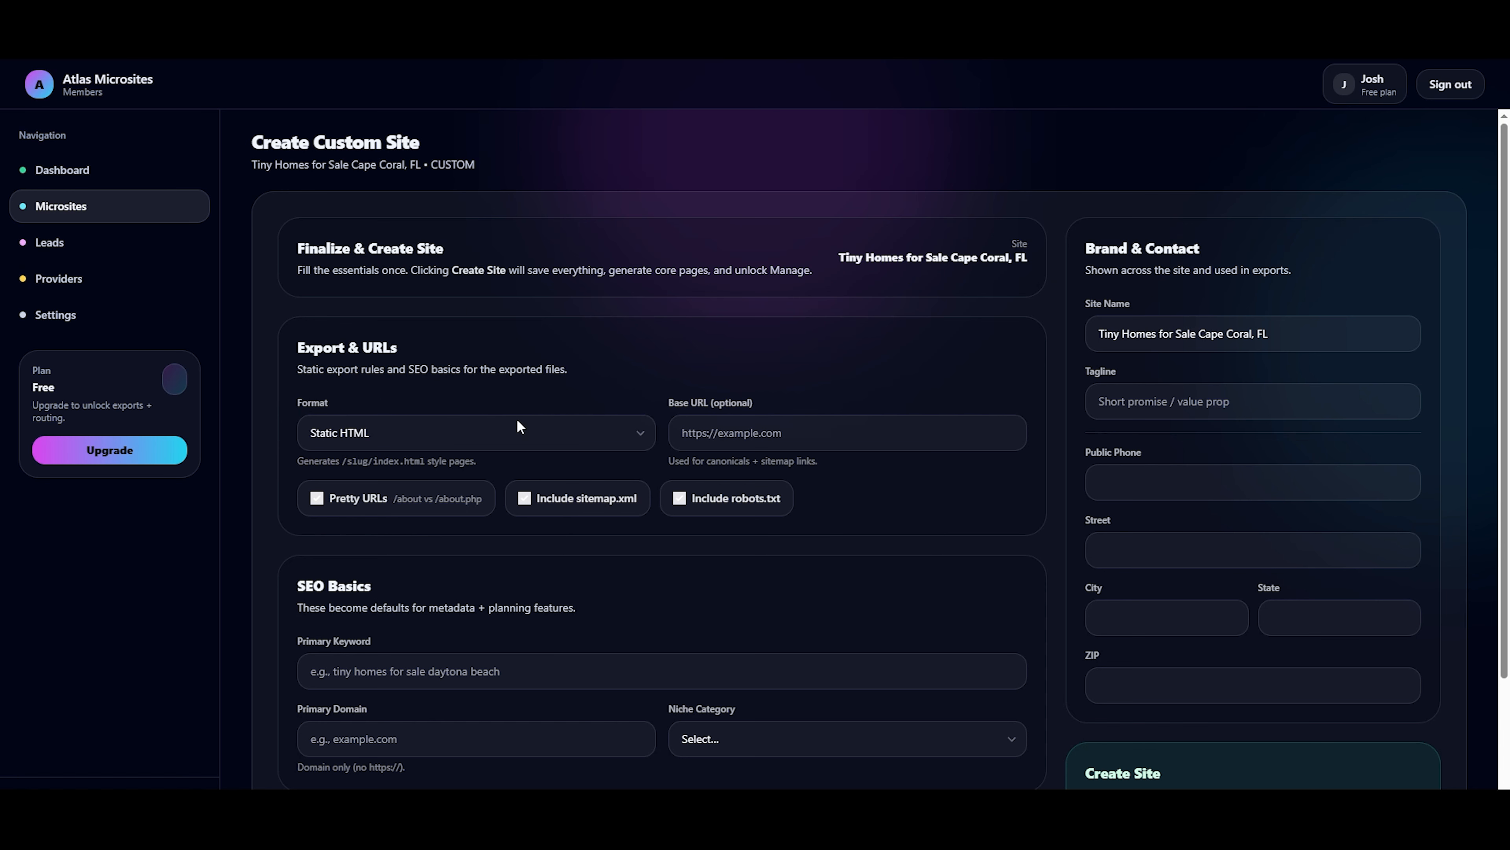
pyautogui.click(743, 442)
pyautogui.write('https://')
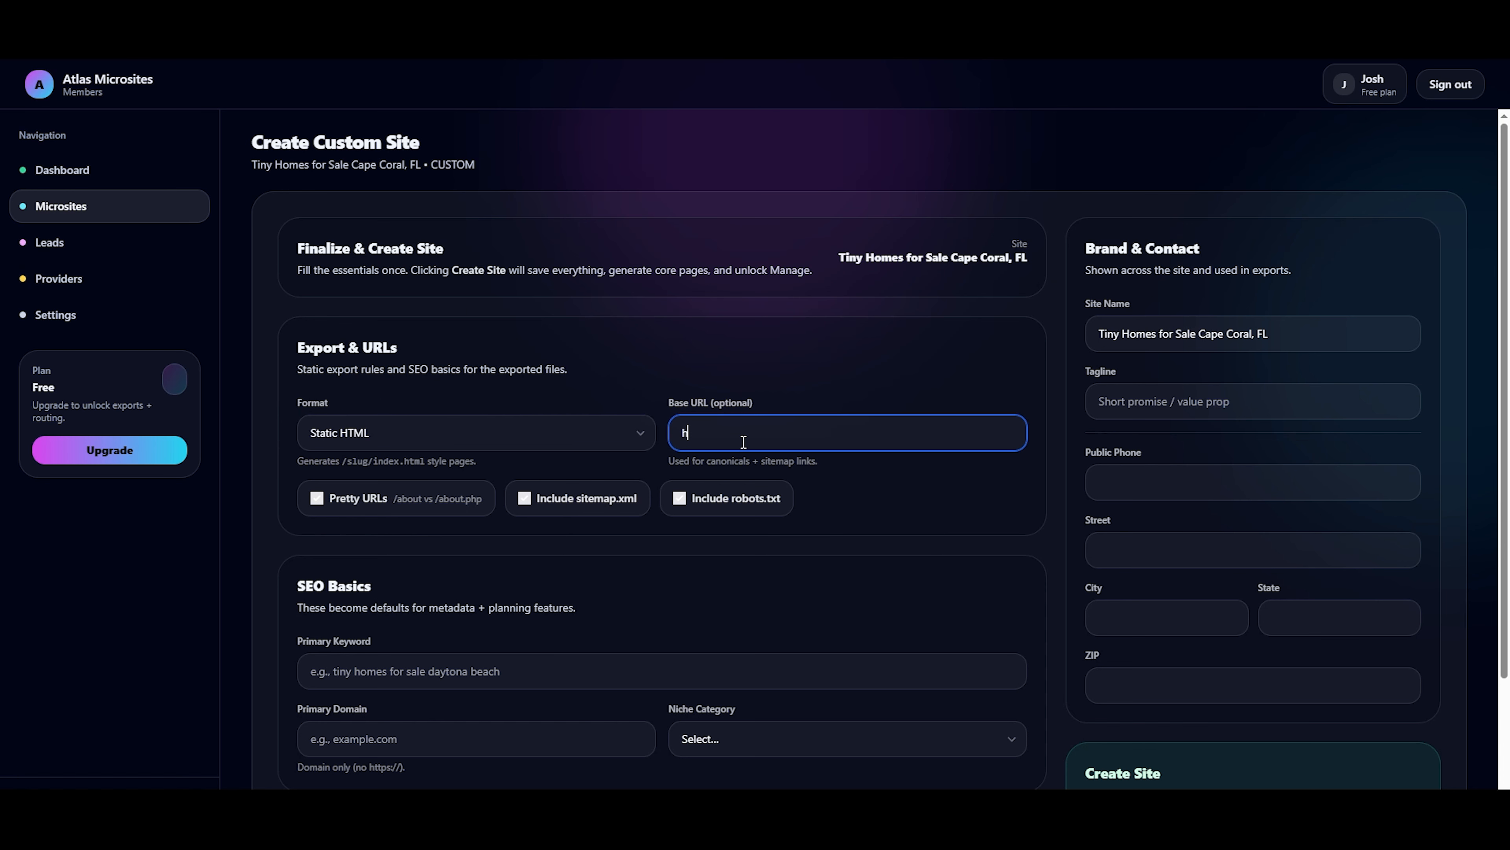
pyautogui.write('tinyhomesforsalescapecoralfl.com')
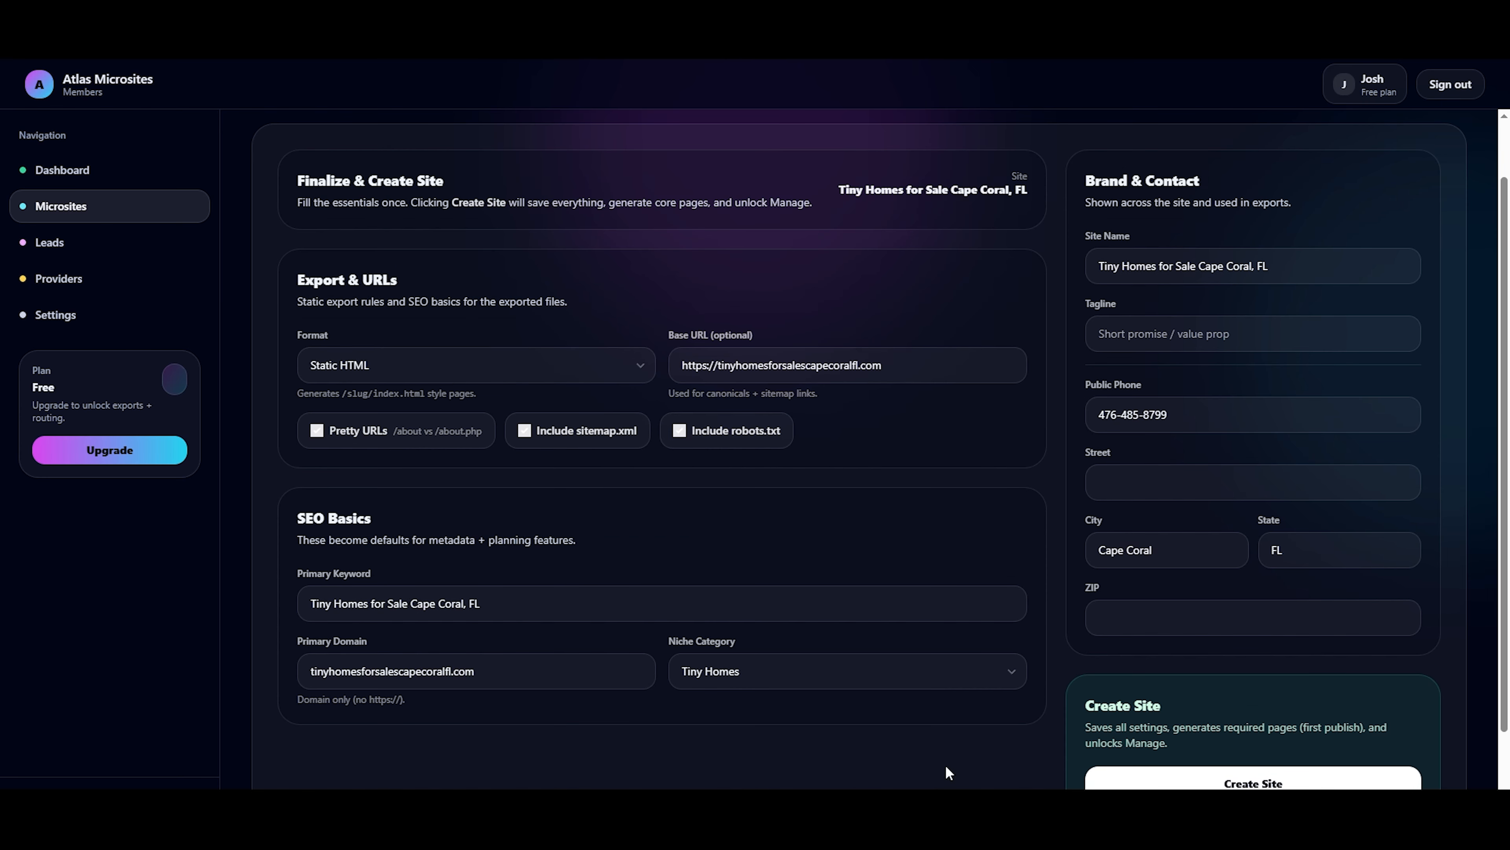
# Create the Cape Coral site from the completed setup form.
pyautogui.scroll(-1, 1129, 759)
pyautogui.scroll(-1, 1143, 757)
pyautogui.click(1218, 720)
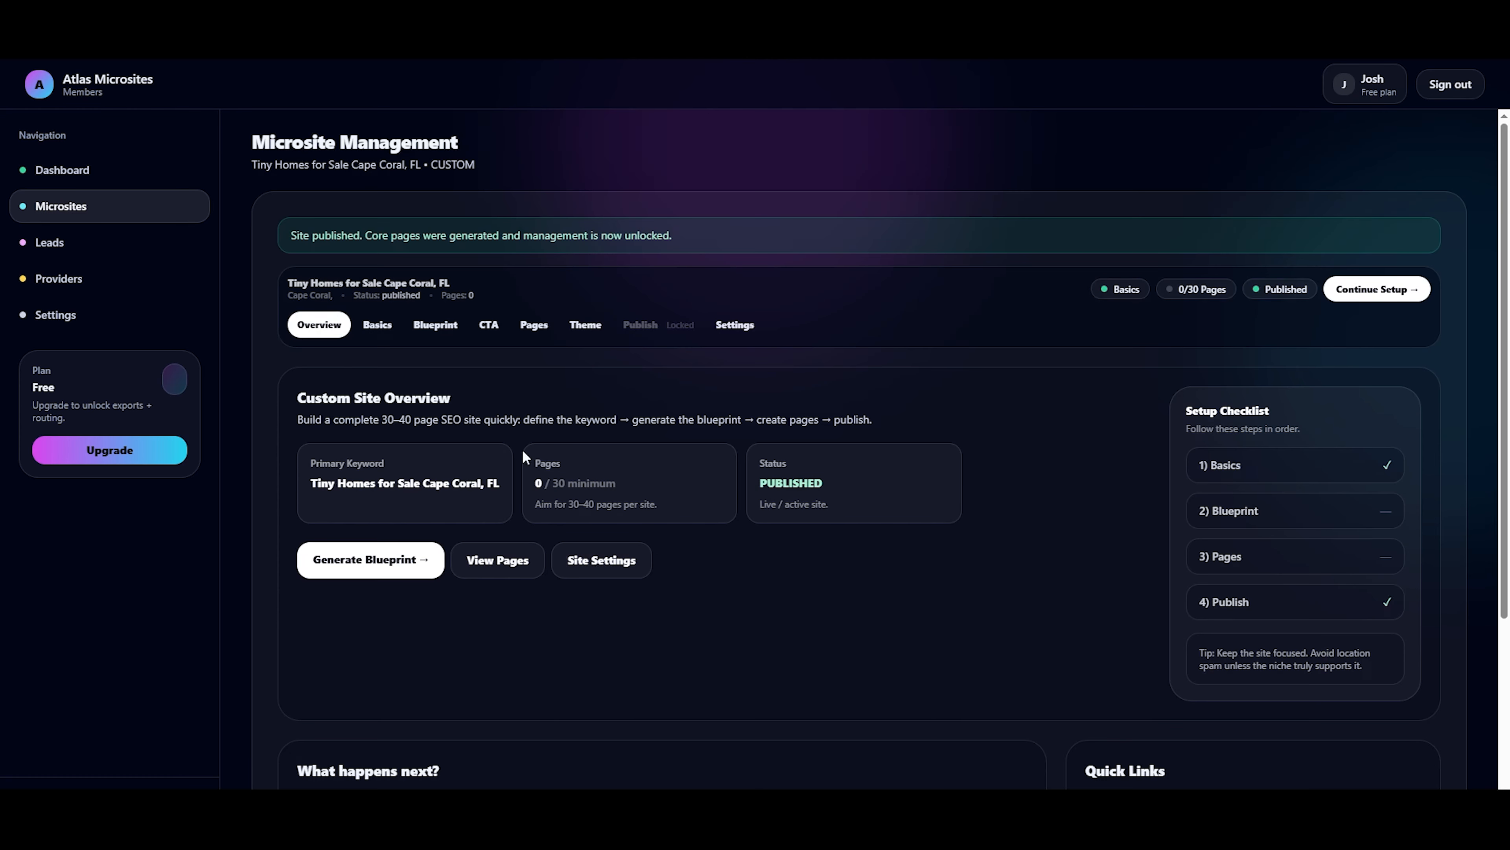
# Review the Cape Coral site's overview, including its primary keyword, setup checklist and the outlined follow-up stages.
pyautogui.moveTo(493, 150); pyautogui.dragTo(262, 153)
pyautogui.scroll(-1, 333, 224)
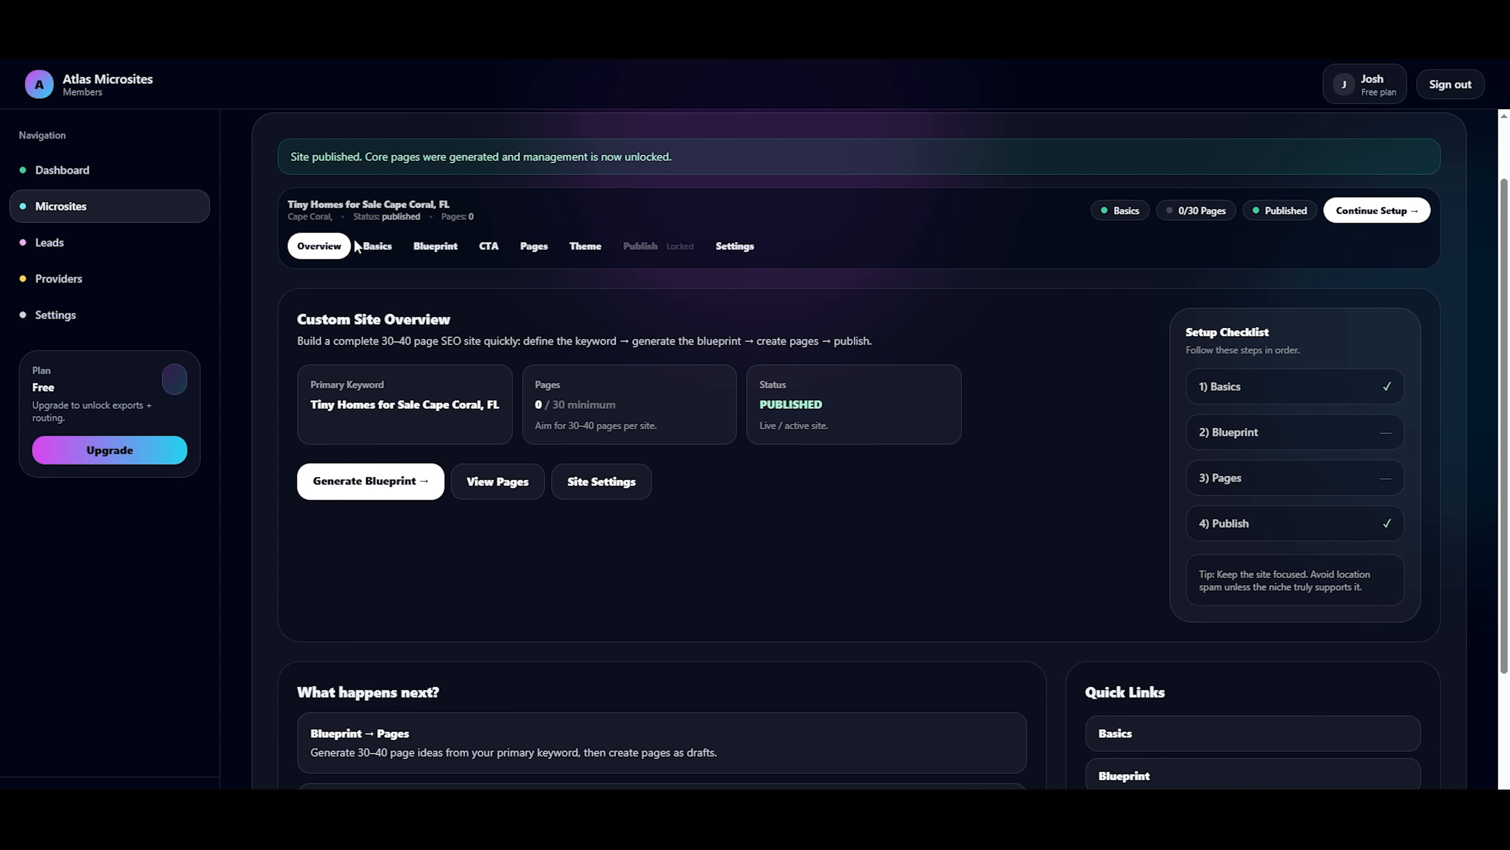
pyautogui.moveTo(503, 406); pyautogui.dragTo(300, 413)
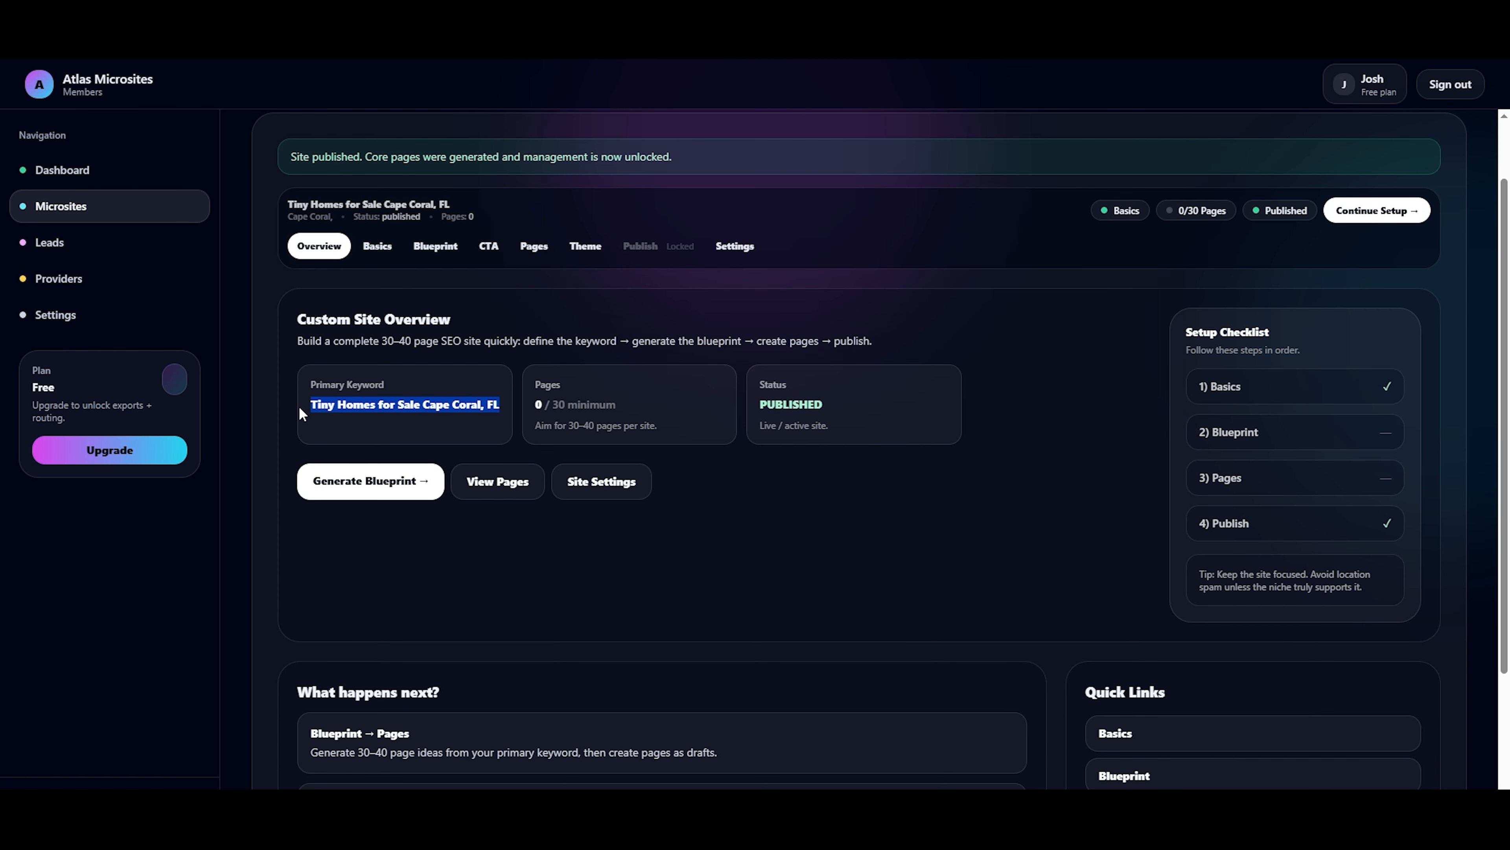
pyautogui.scroll(-2, 300, 408)
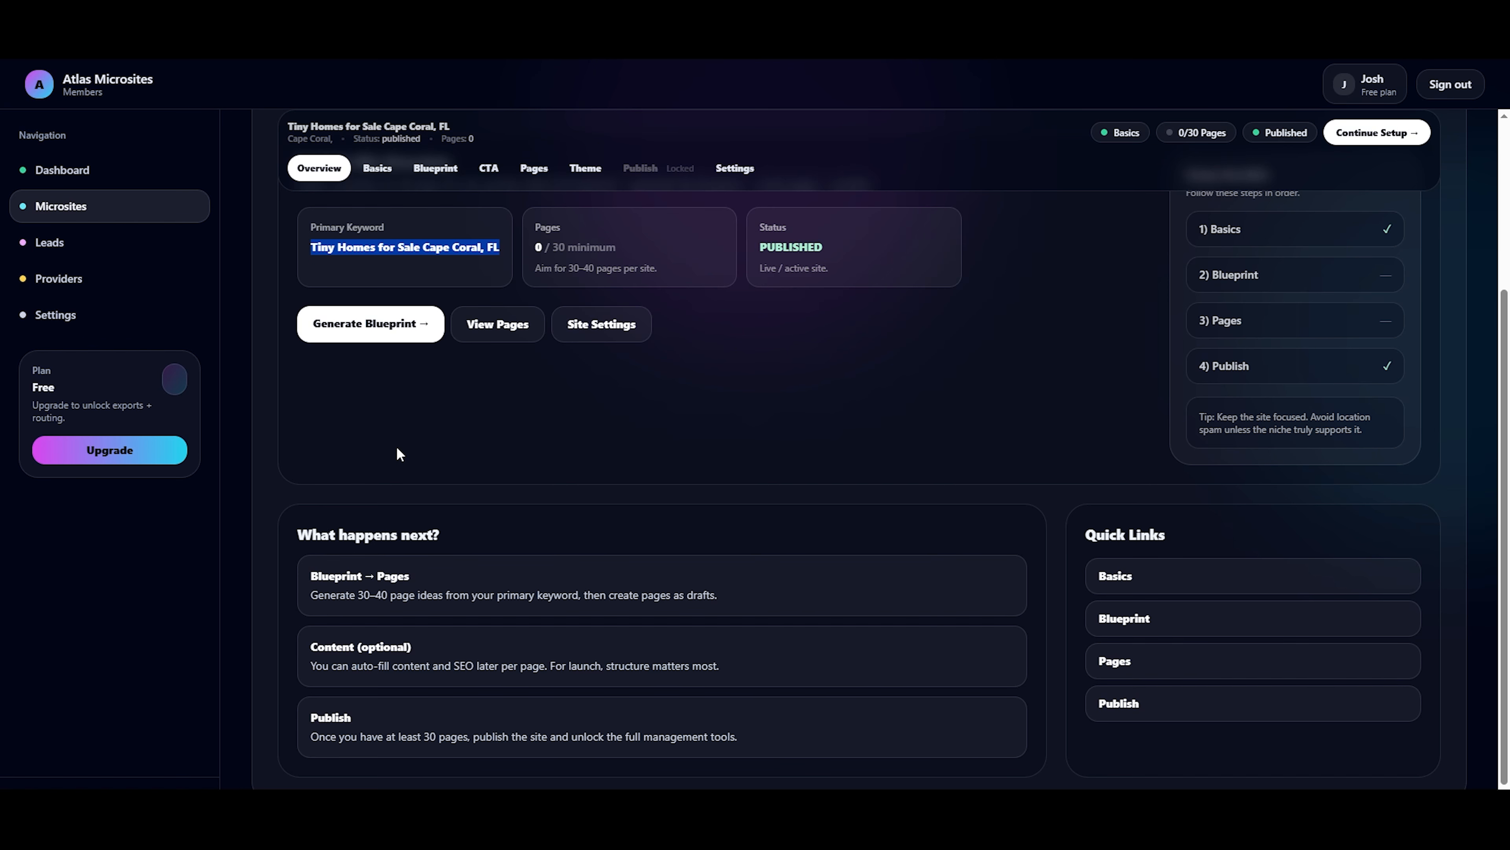
pyautogui.scroll(3, 451, 477)
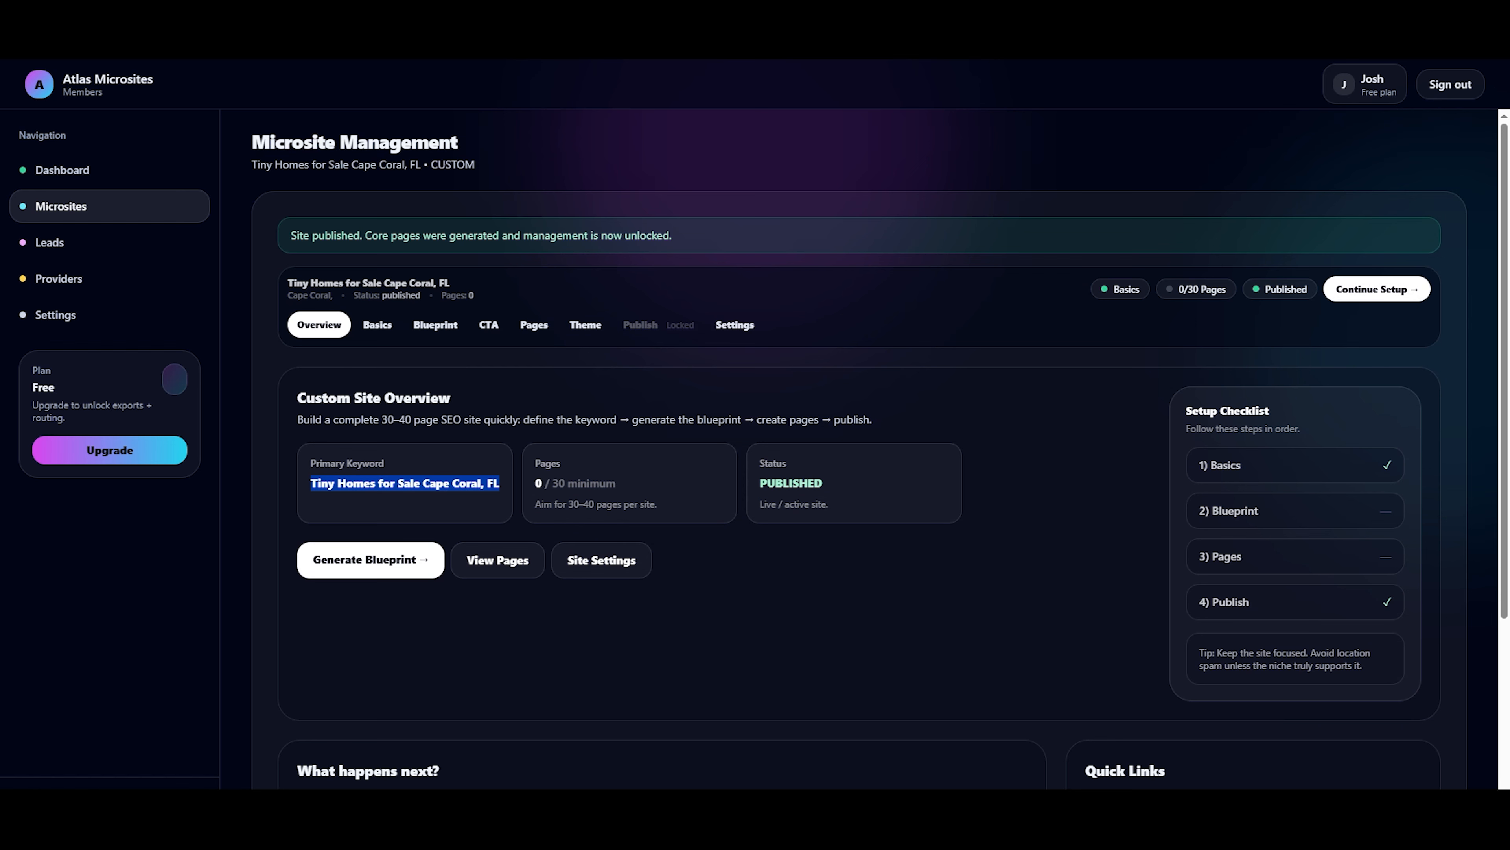
pyautogui.scroll(-4, 649, 279)
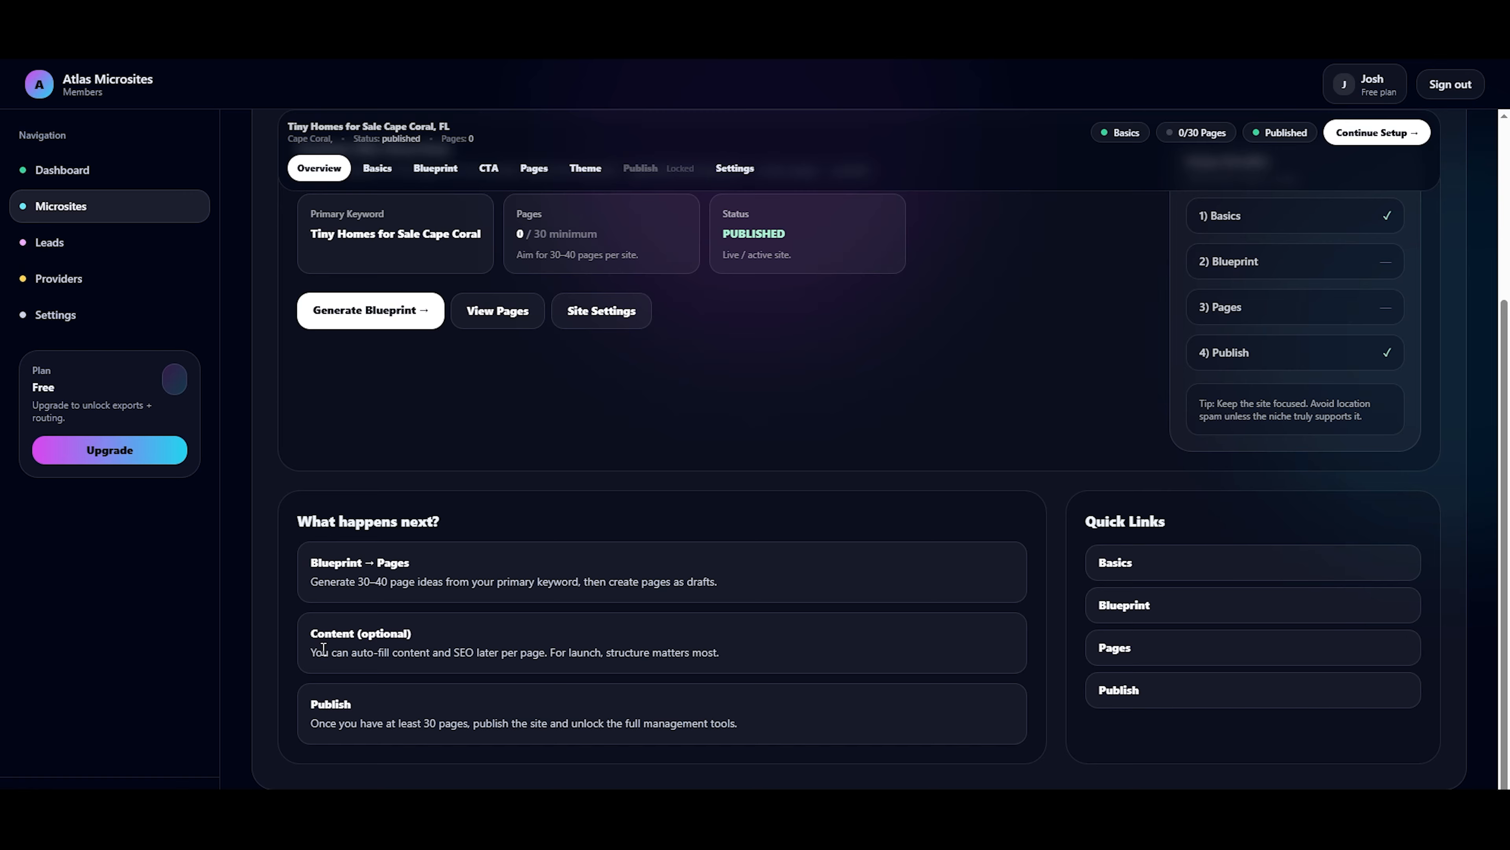
pyautogui.scroll(5, 398, 340)
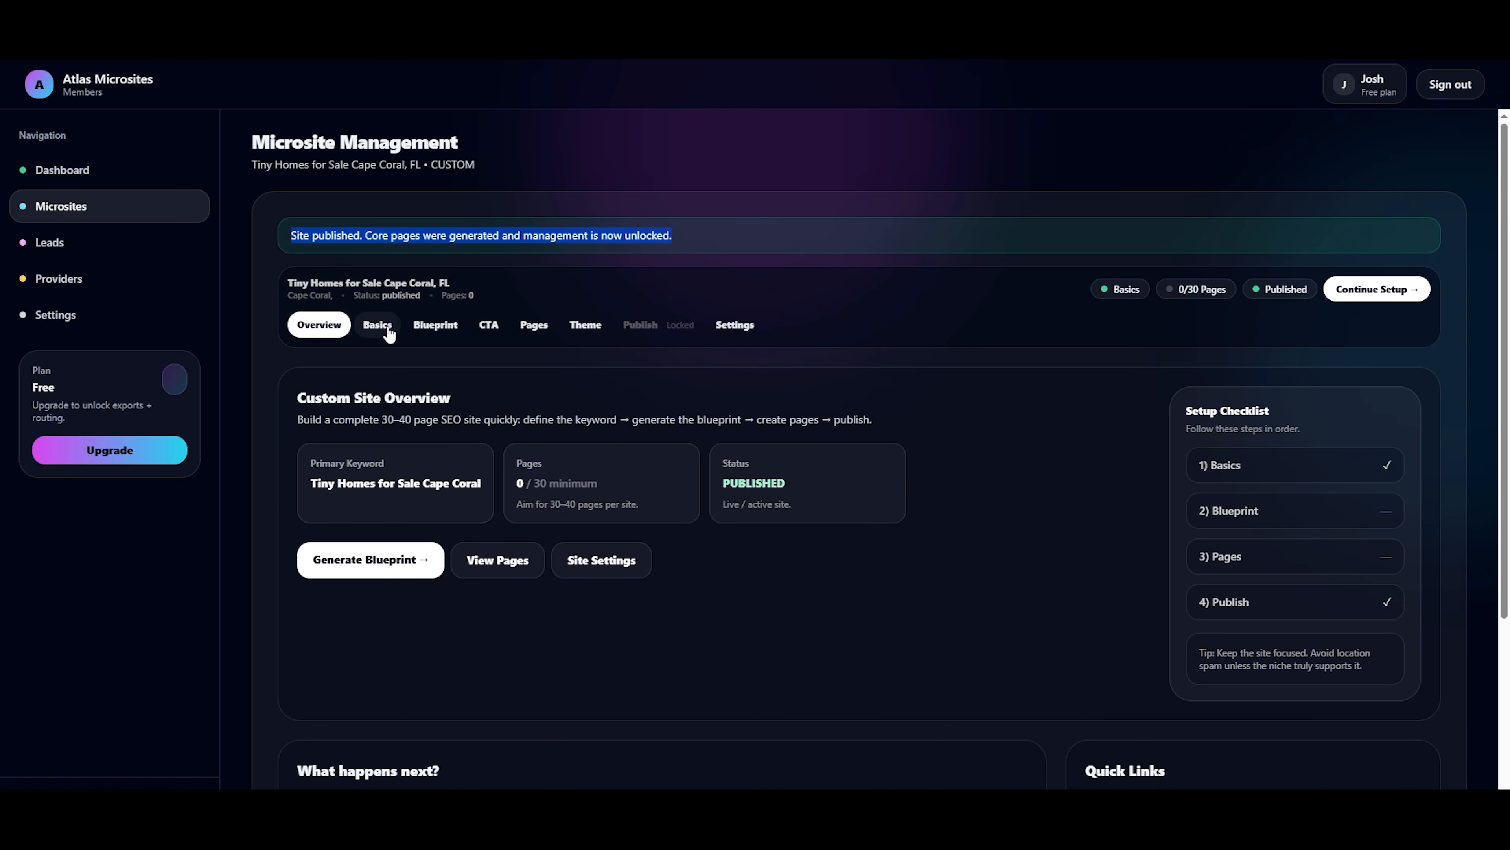
# Open the Cape Coral site's Basics settings and review the site name, primary keyword and niche.
pyautogui.click(379, 338)
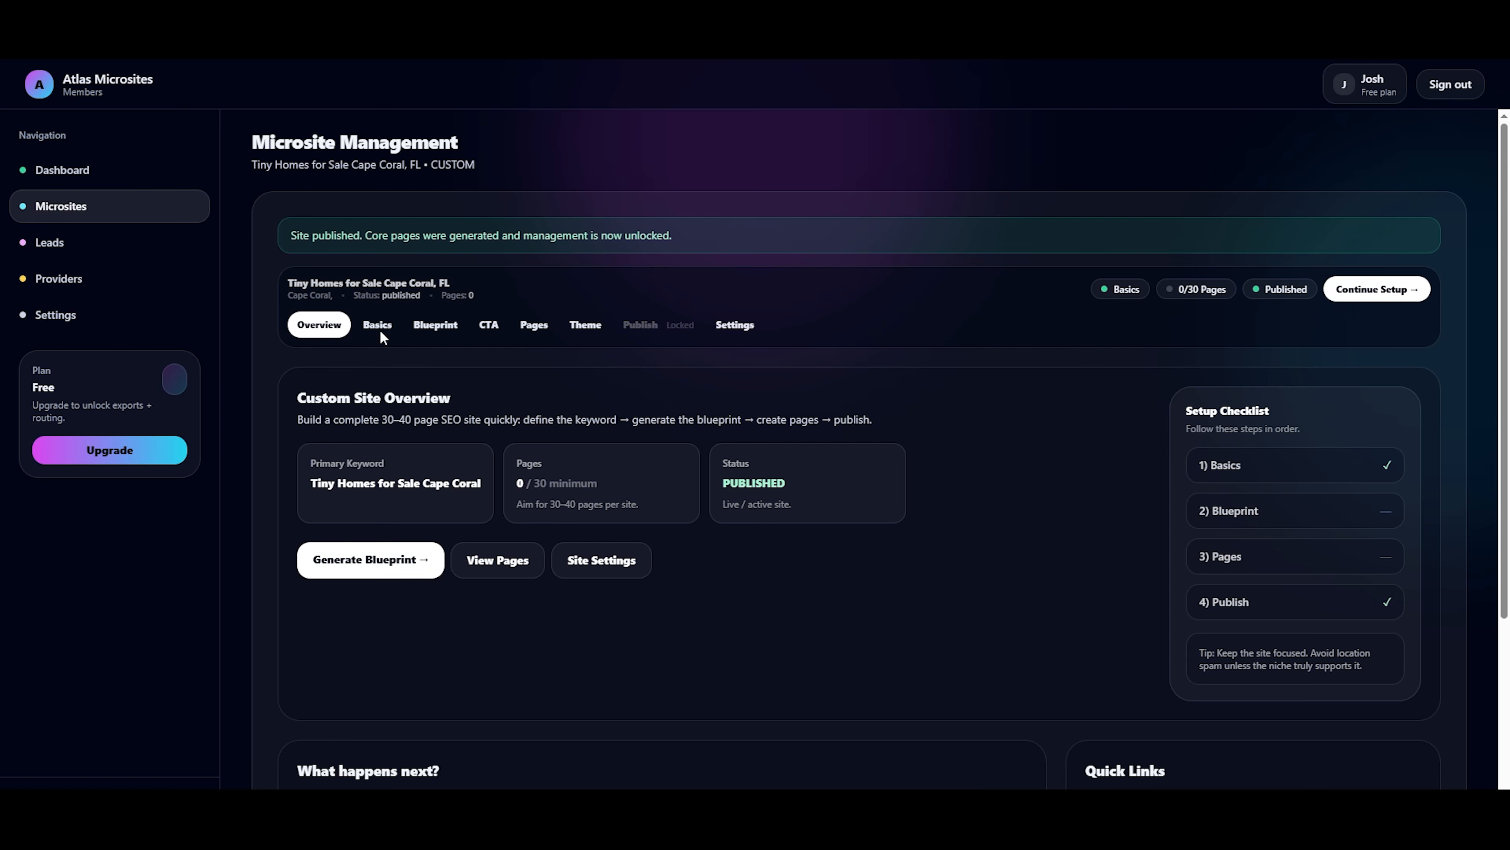
pyautogui.click(379, 329)
pyautogui.scroll(-2, 351, 560)
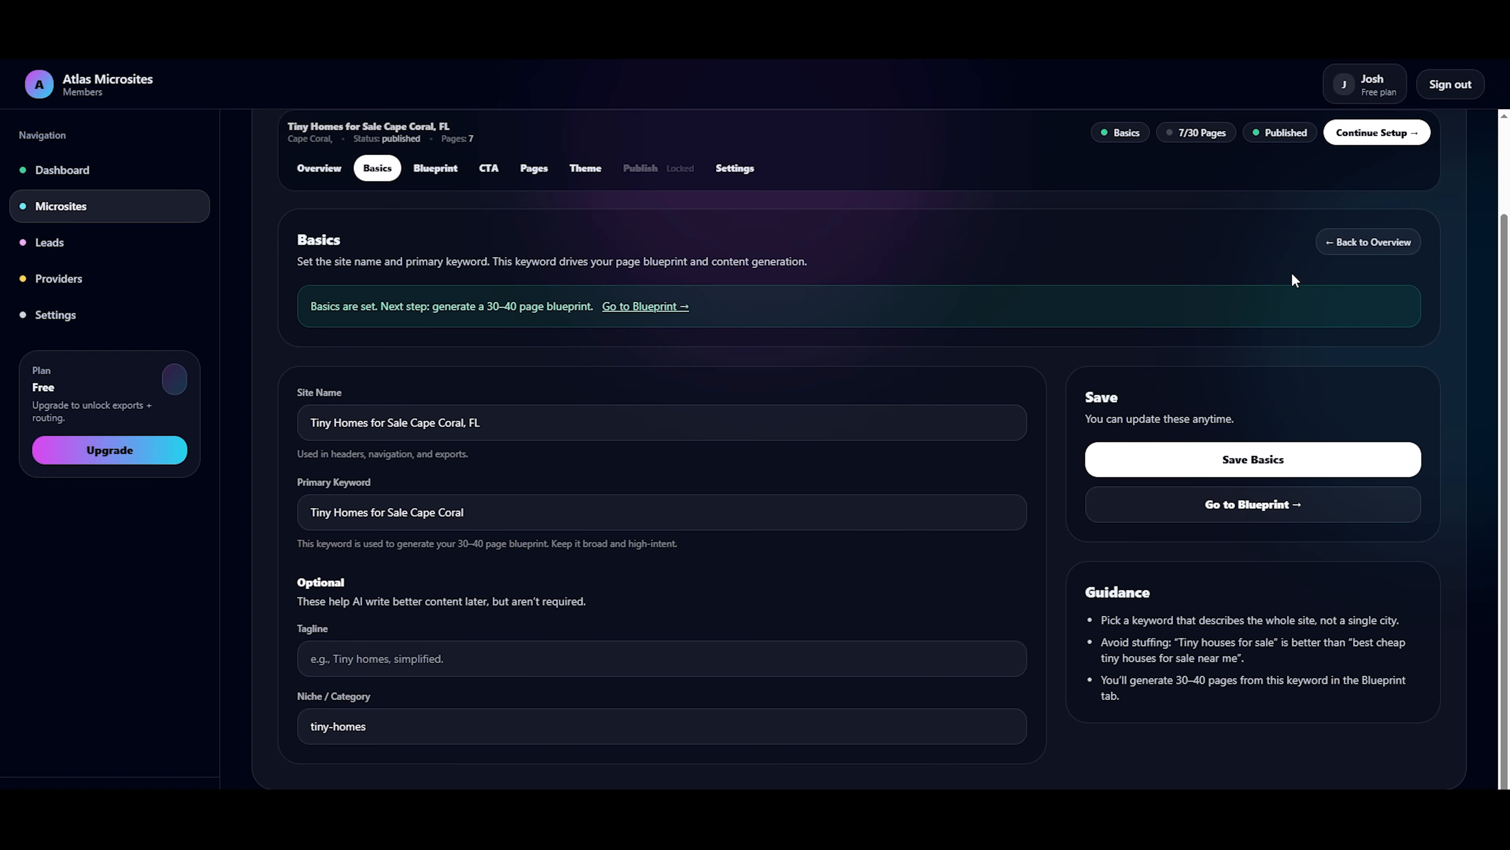
# Save the Cape Coral site's Basics settings and generate its 30–40 page blueprint with AI.
pyautogui.click(1233, 476)
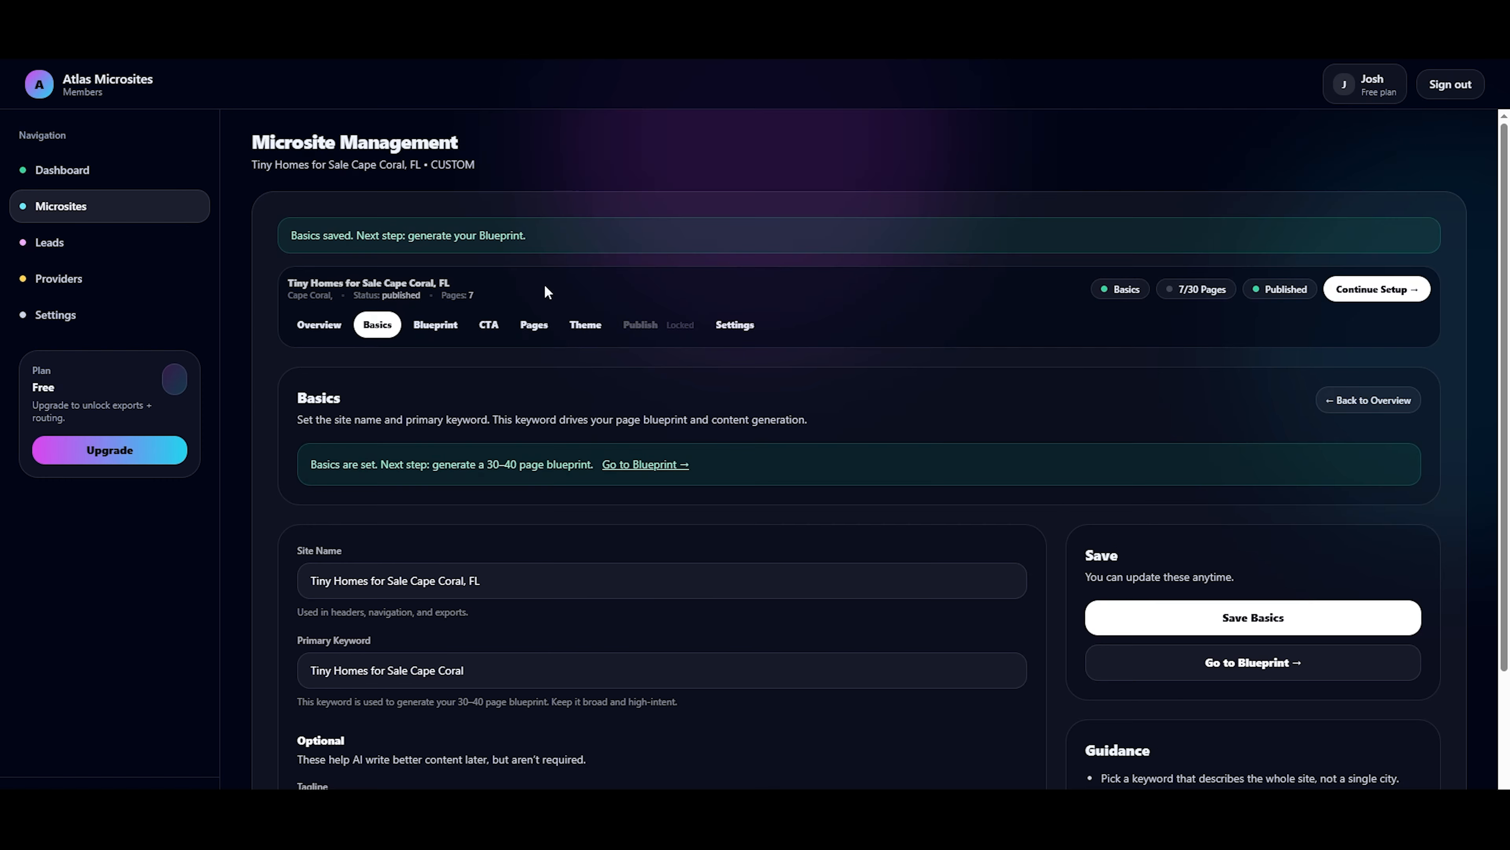
pyautogui.click(421, 324)
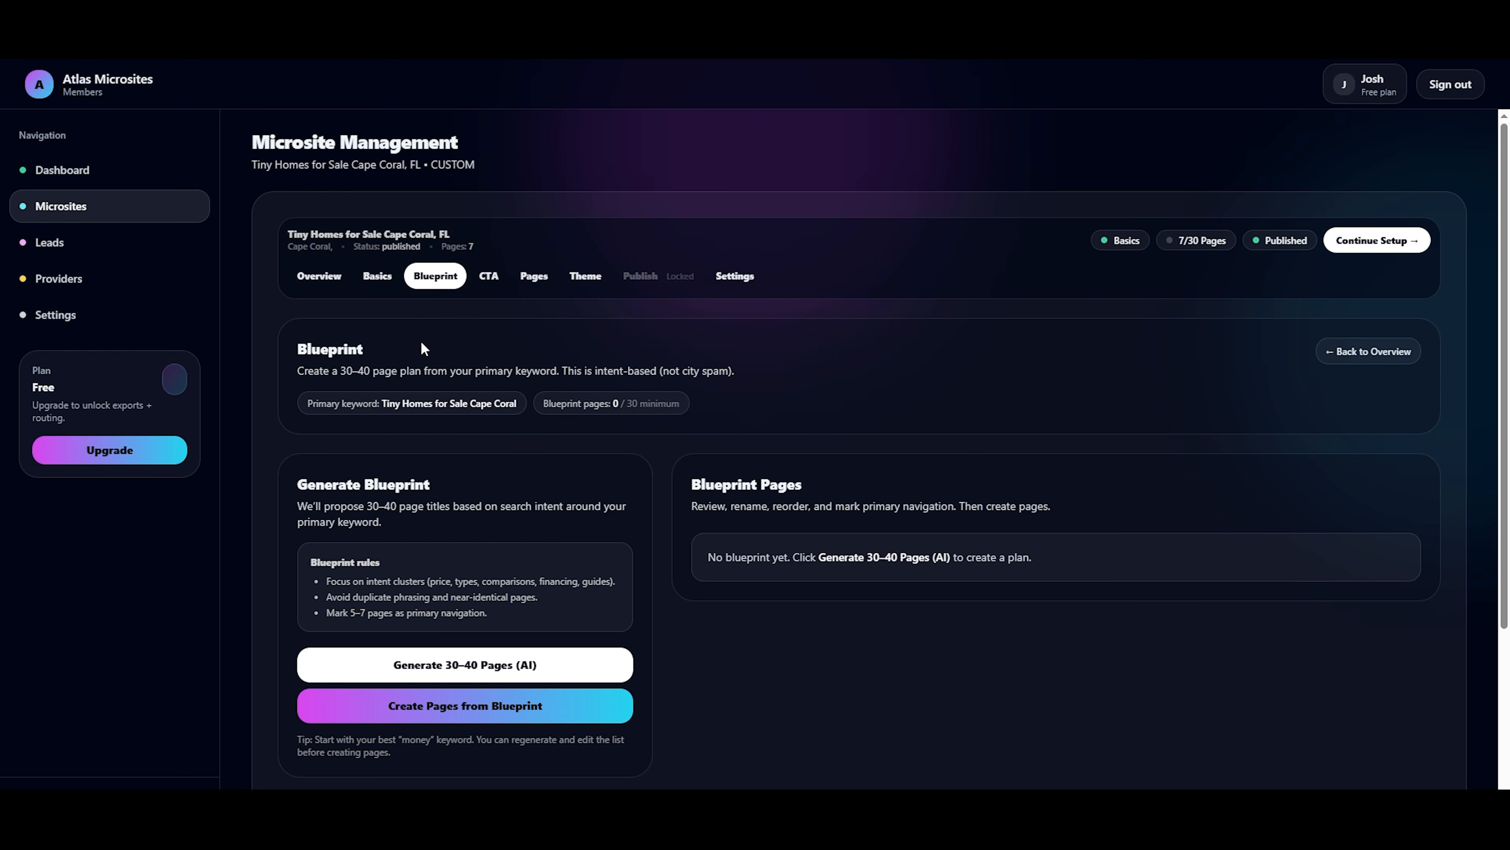
pyautogui.click(405, 665)
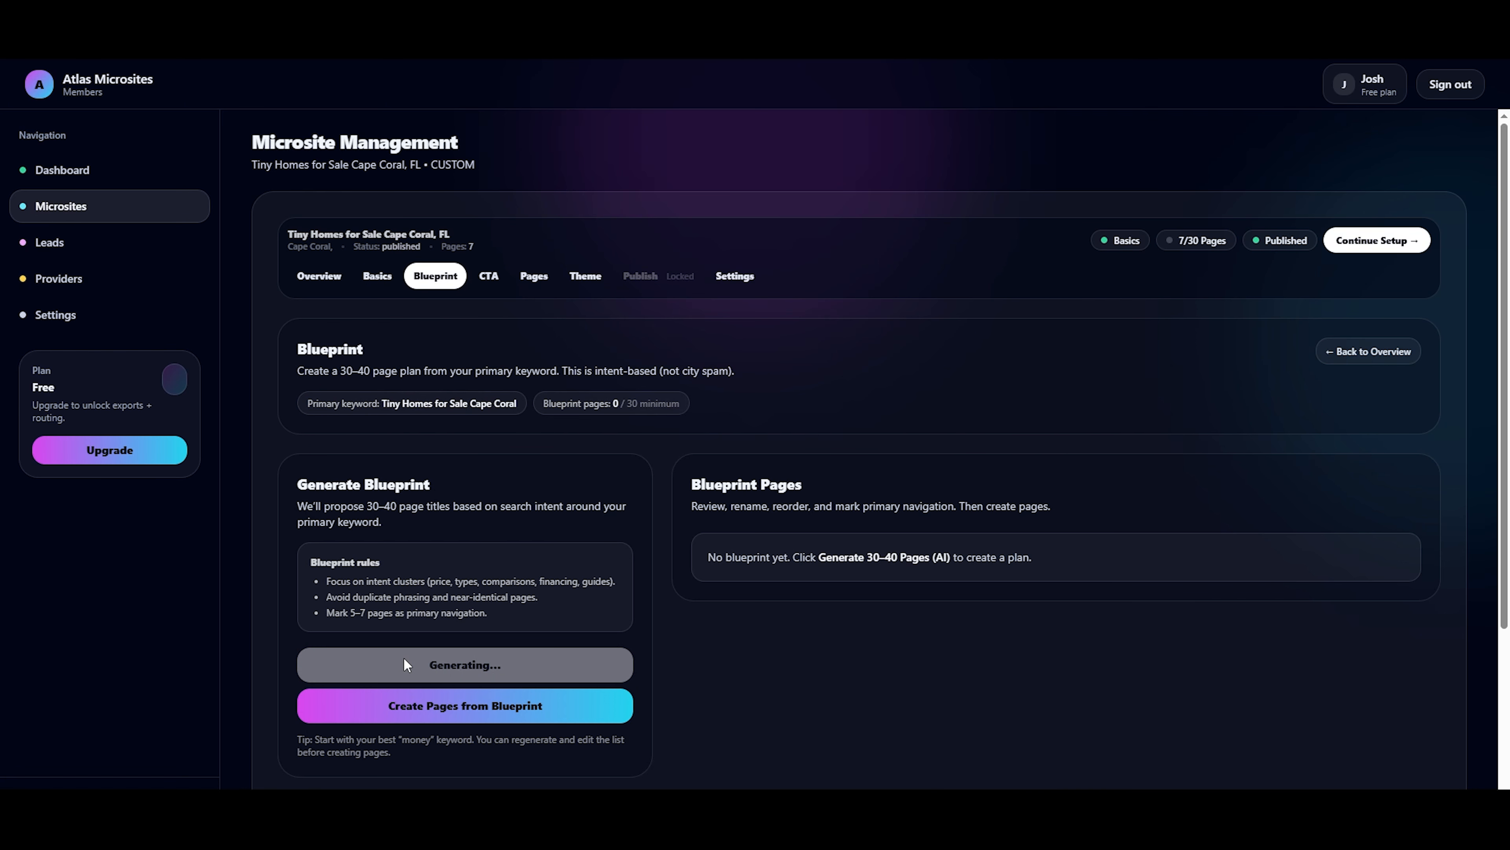
# Review the Cape Coral site's blueprint page list, including titles, slugs, navigation marks and page types.
pyautogui.scroll(-1, 987, 720)
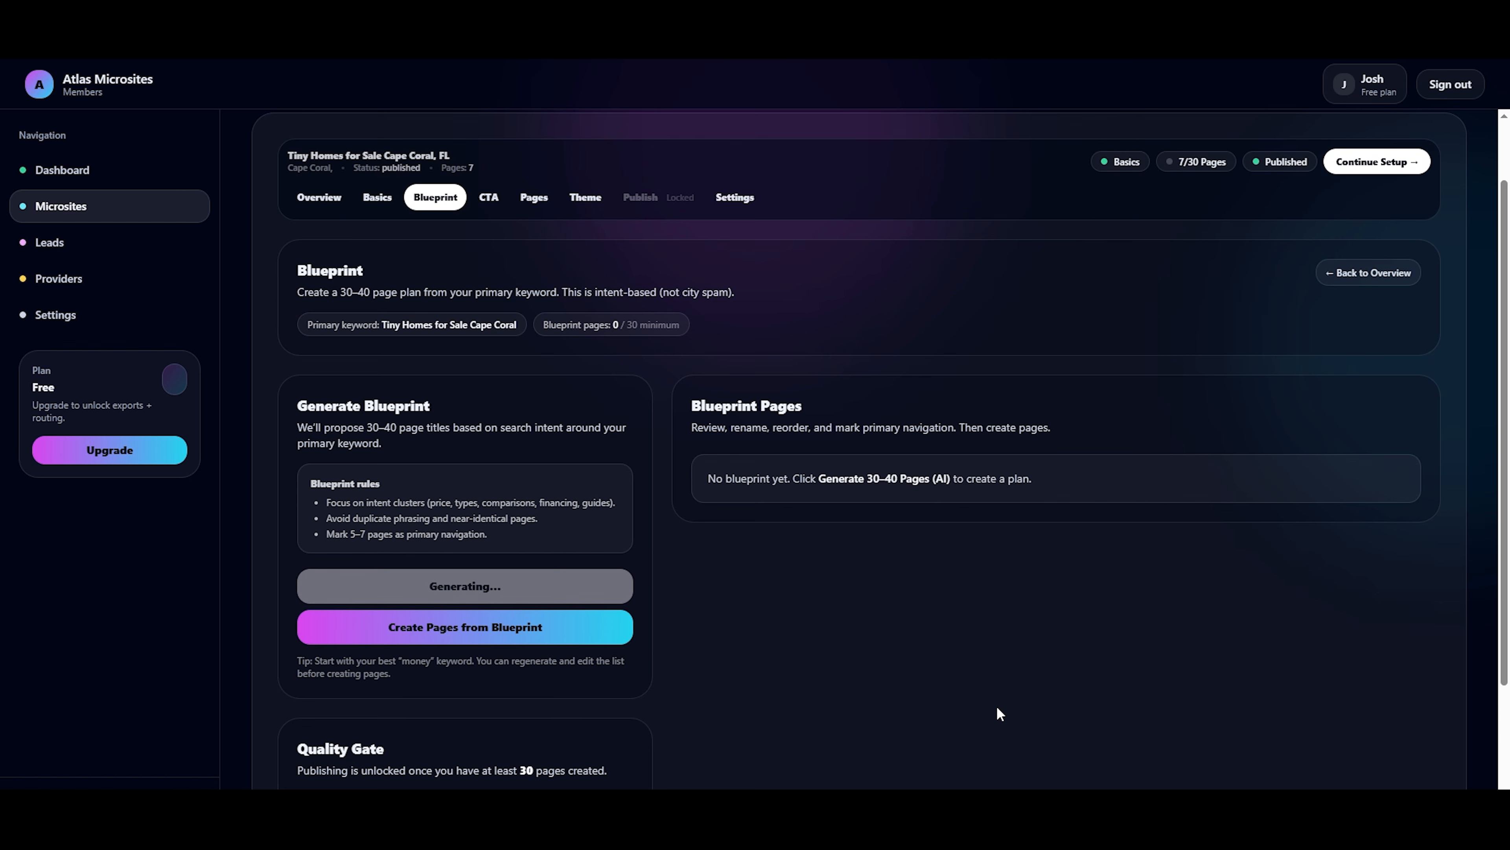
pyautogui.scroll(-2, 830, 562)
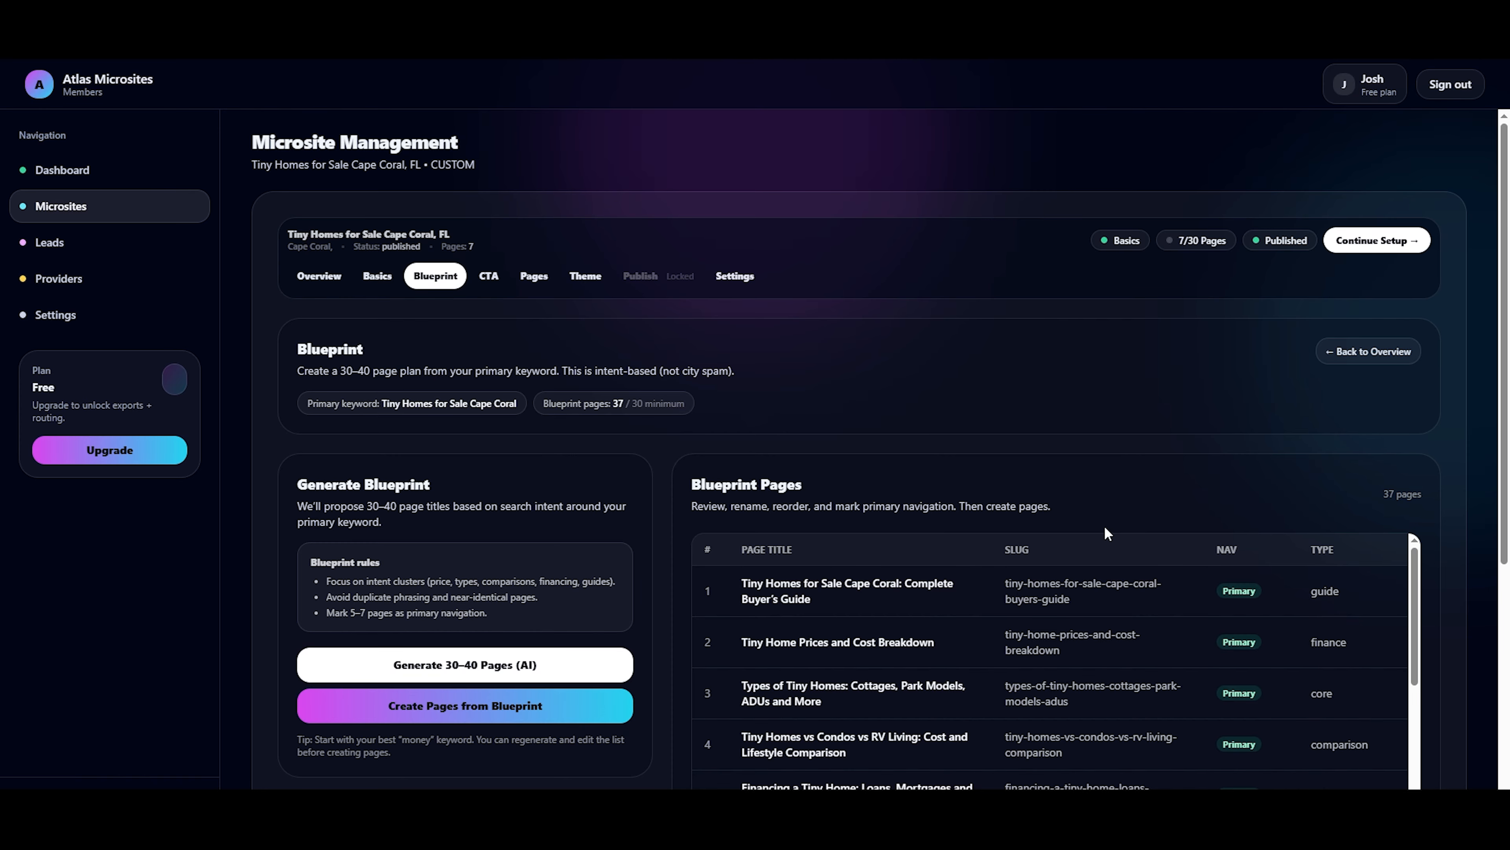
pyautogui.scroll(-3, 977, 630)
pyautogui.scroll(3, 977, 630)
pyautogui.scroll(-4, 1455, 572)
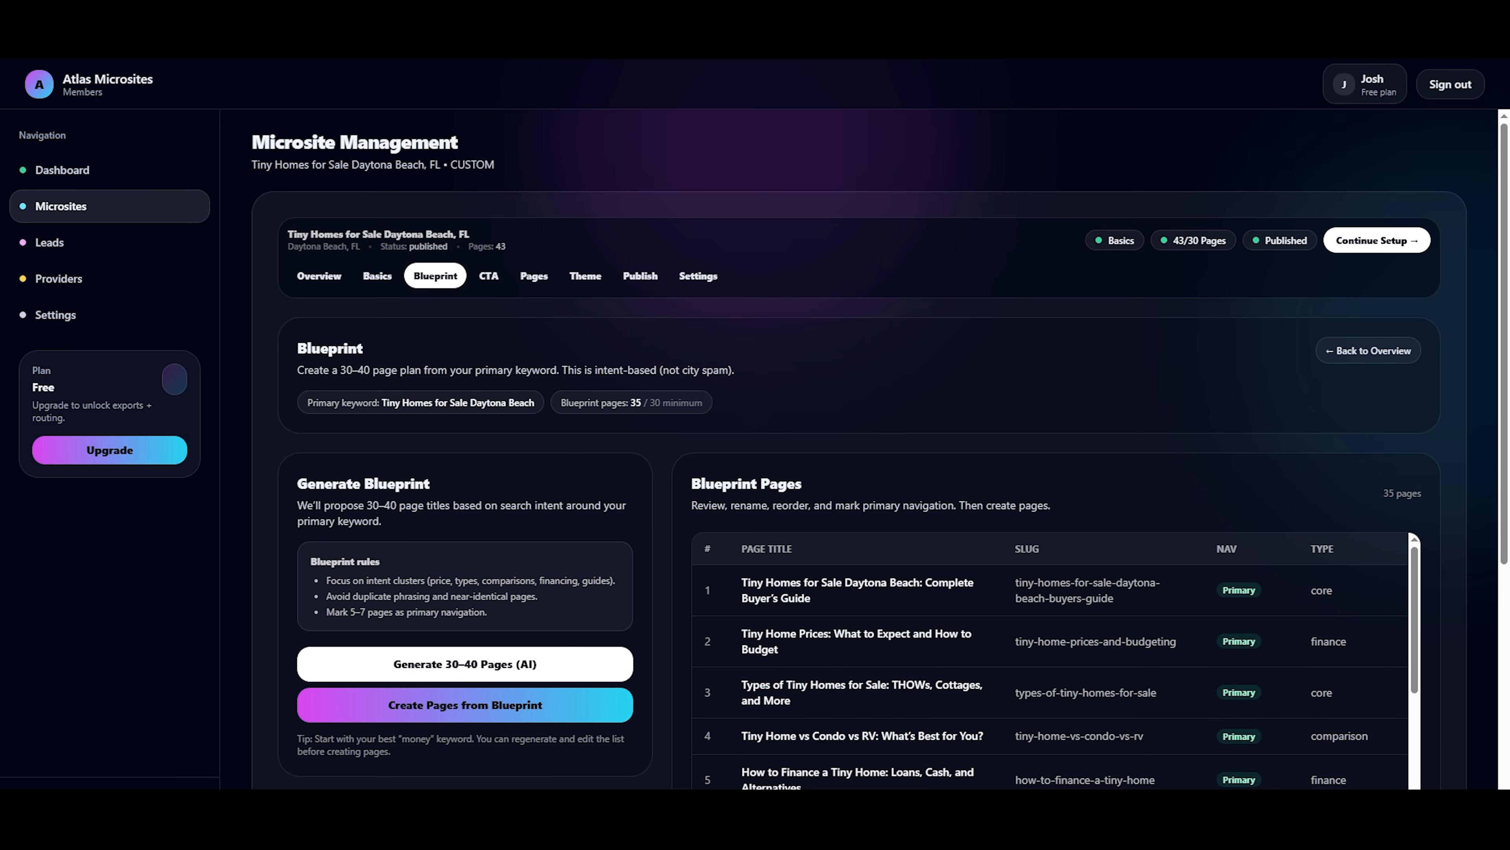
# Set both the title and the button text of the Daytona Beach site's CTA to "Get Free Quote".
pyautogui.click(489, 276)
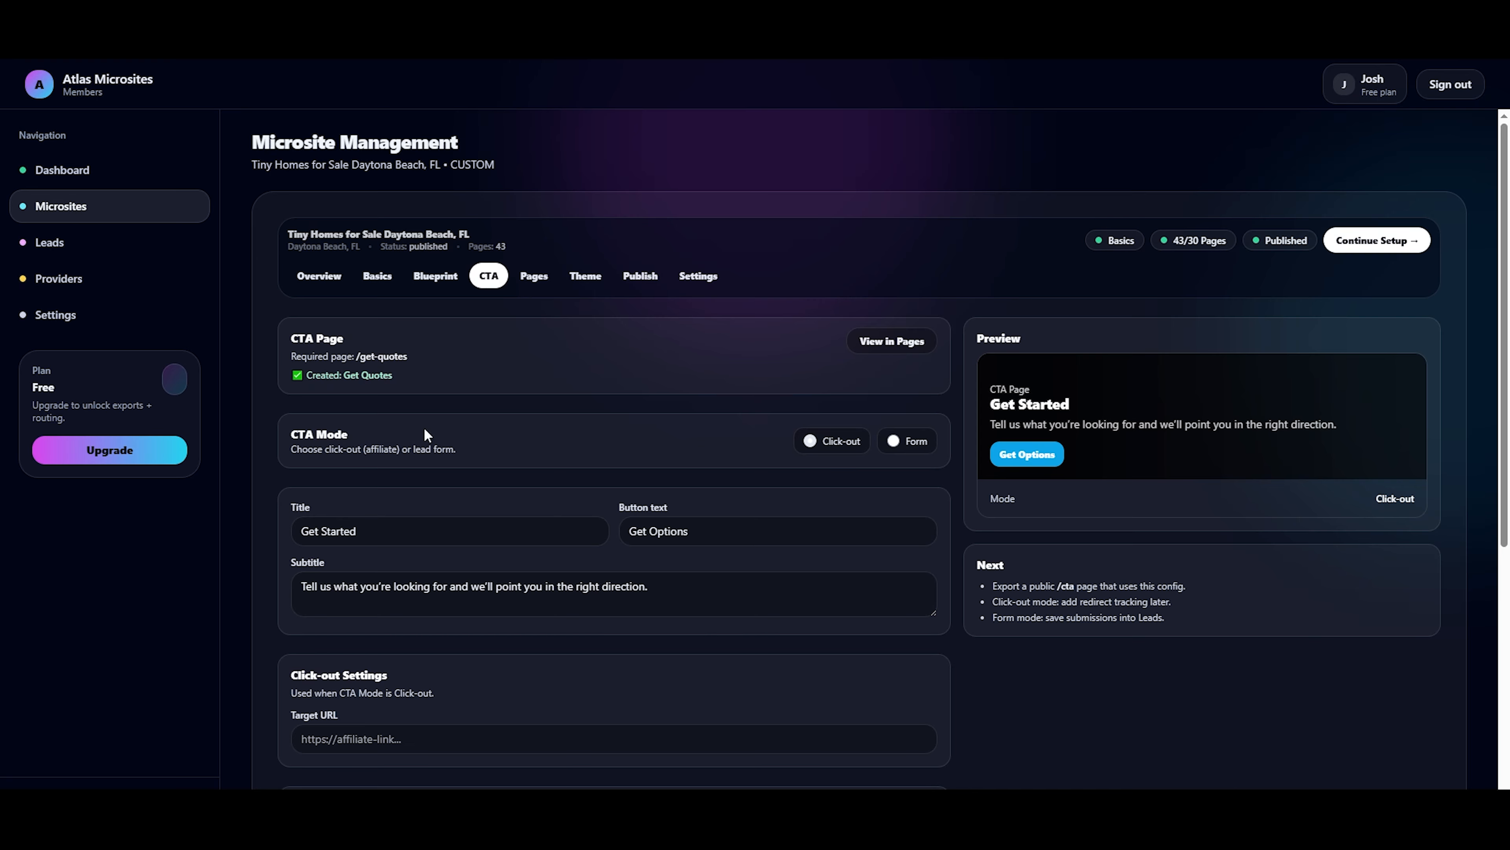
pyautogui.click(414, 530)
pyautogui.hotkey('ctrl', 'shift', 'Left')
pyautogui.hotkey('ctrl', 'shift', 'Left')
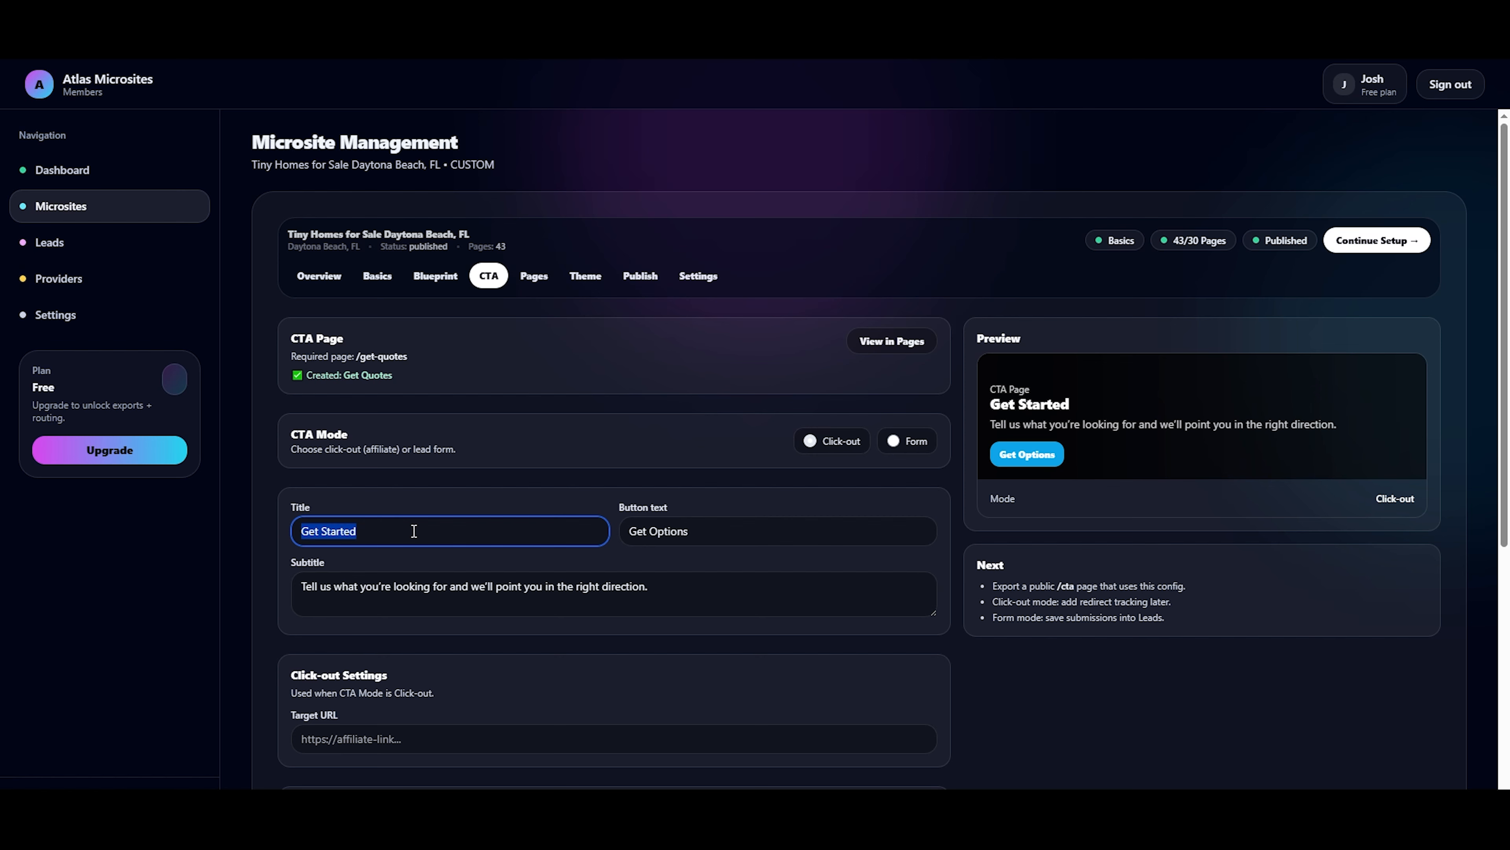
pyautogui.write('Get')
pyautogui.write(' Free Q')
pyautogui.write('uote')
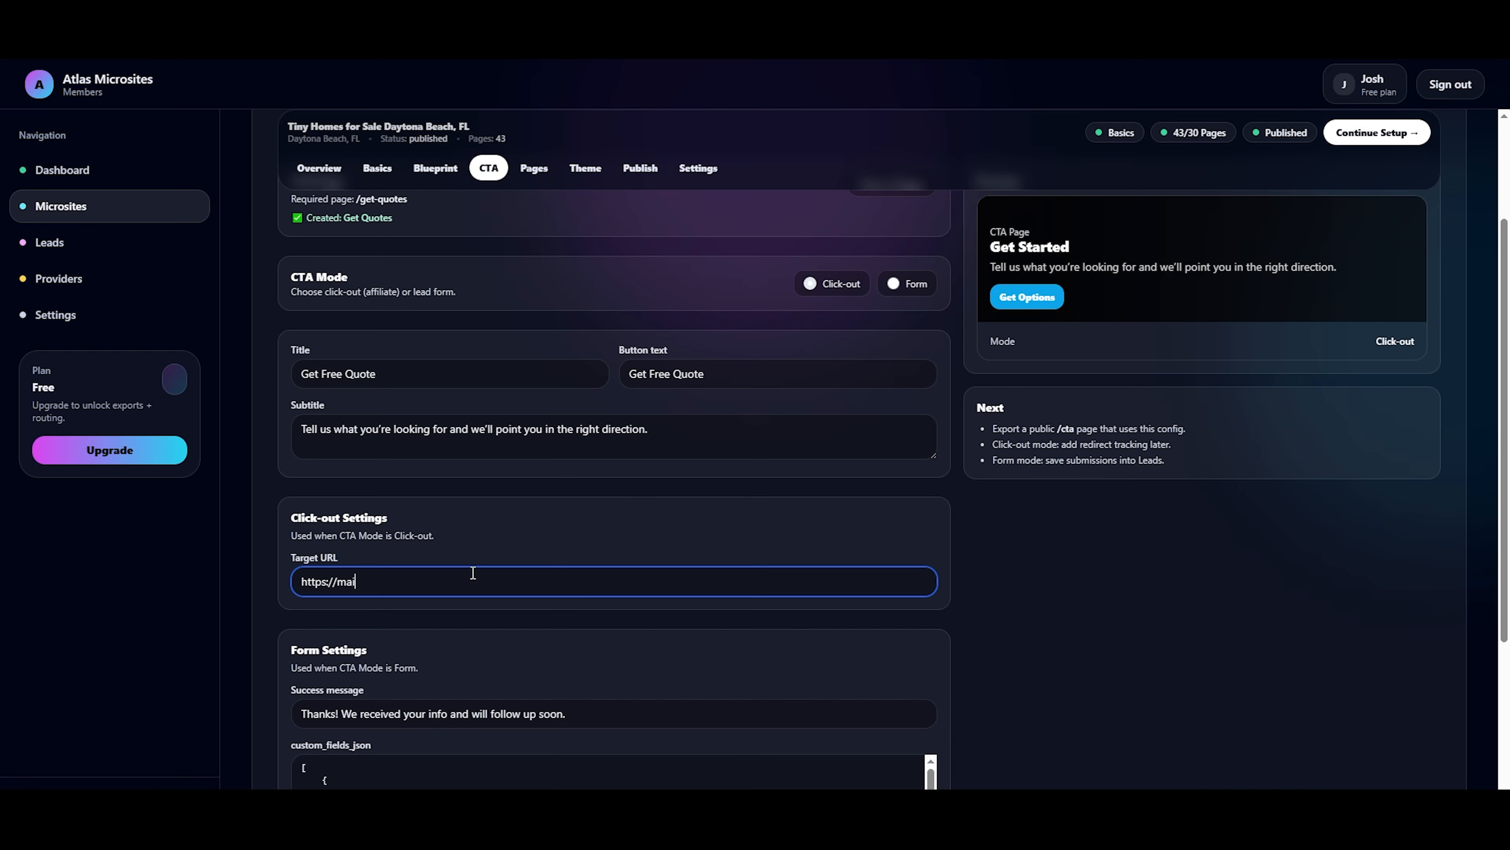
pyautogui.write('n-affiliate.com/')
# Examine the CTA's form settings and the field definitions in custom_fields_json, including the budget range options.
pyautogui.scroll(-2, 495, 554)
pyautogui.scroll(-3, 494, 553)
pyautogui.doubleClick(360, 552)
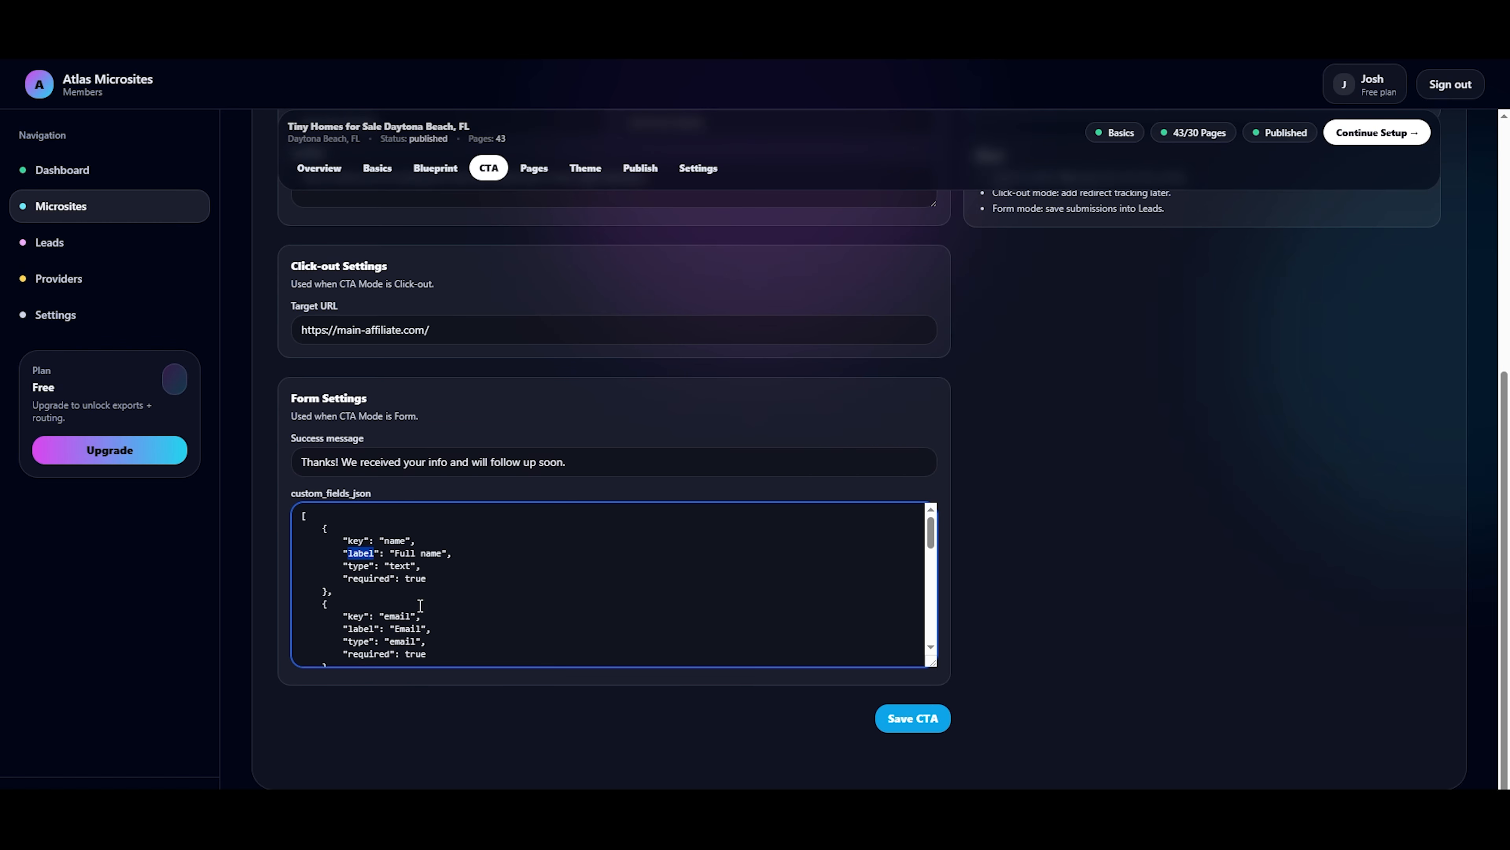
pyautogui.scroll(2, 949, 600)
pyautogui.scroll(-7, 597, 696)
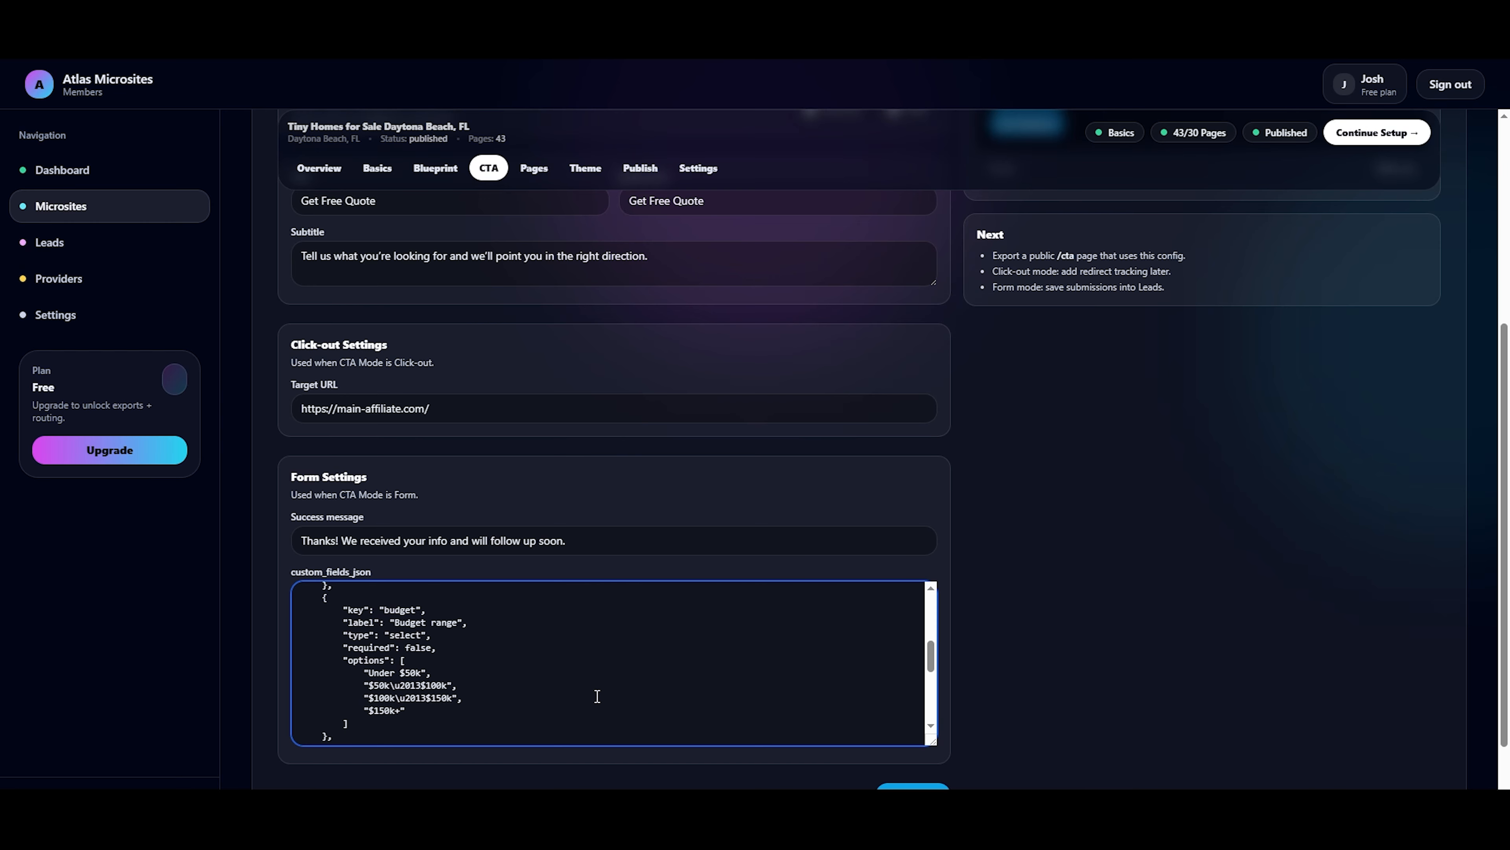
pyautogui.scroll(6, 600, 696)
pyautogui.scroll(6, 1145, 654)
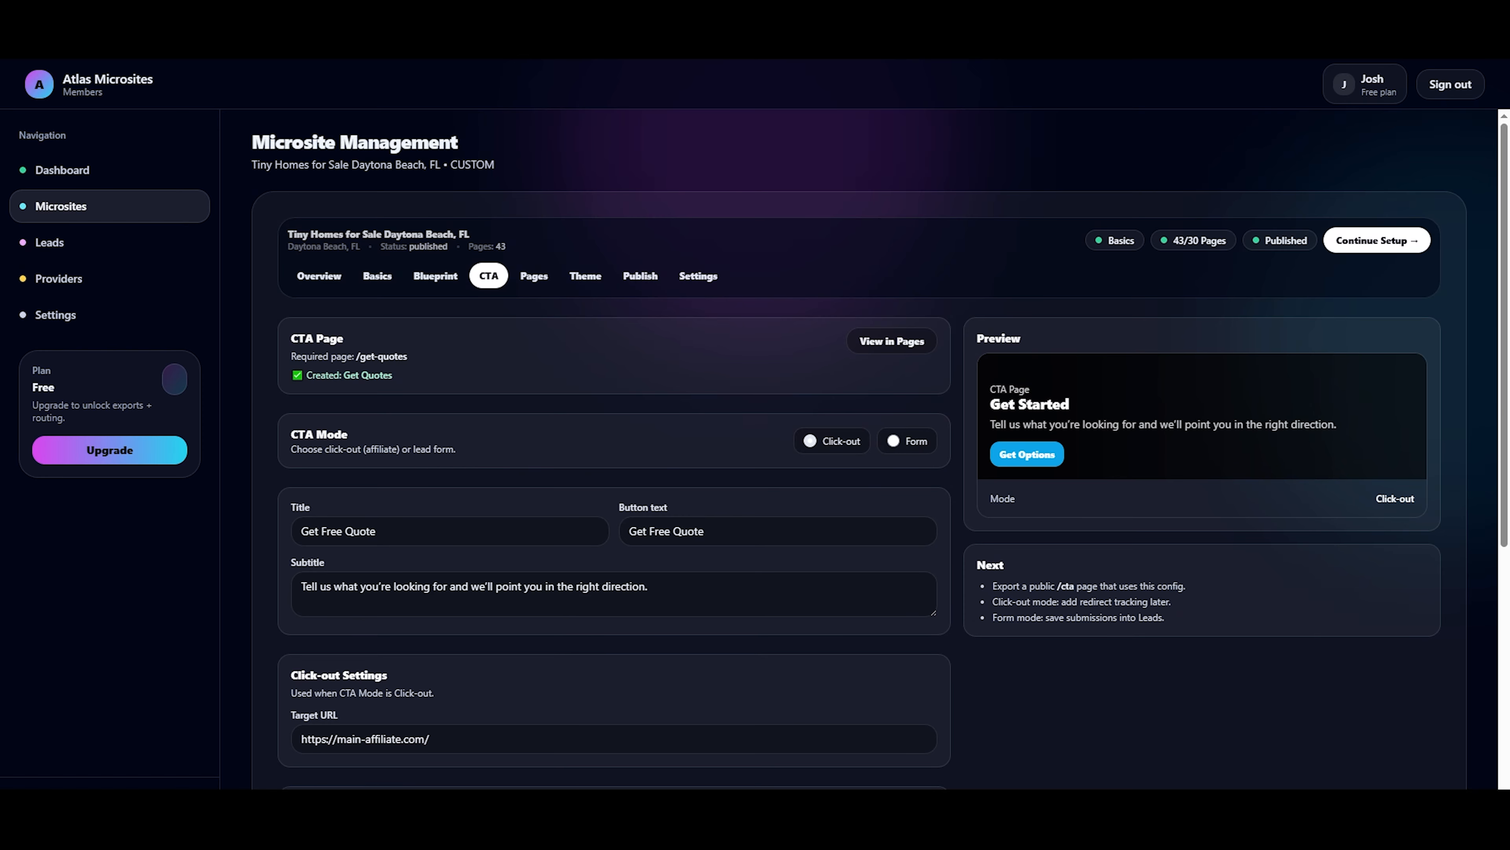
# Browse the Daytona Beach site's page list and view the "Luxury Tiny Homes vs Budget Models" page's editor in a separate tab.
pyautogui.click(533, 275)
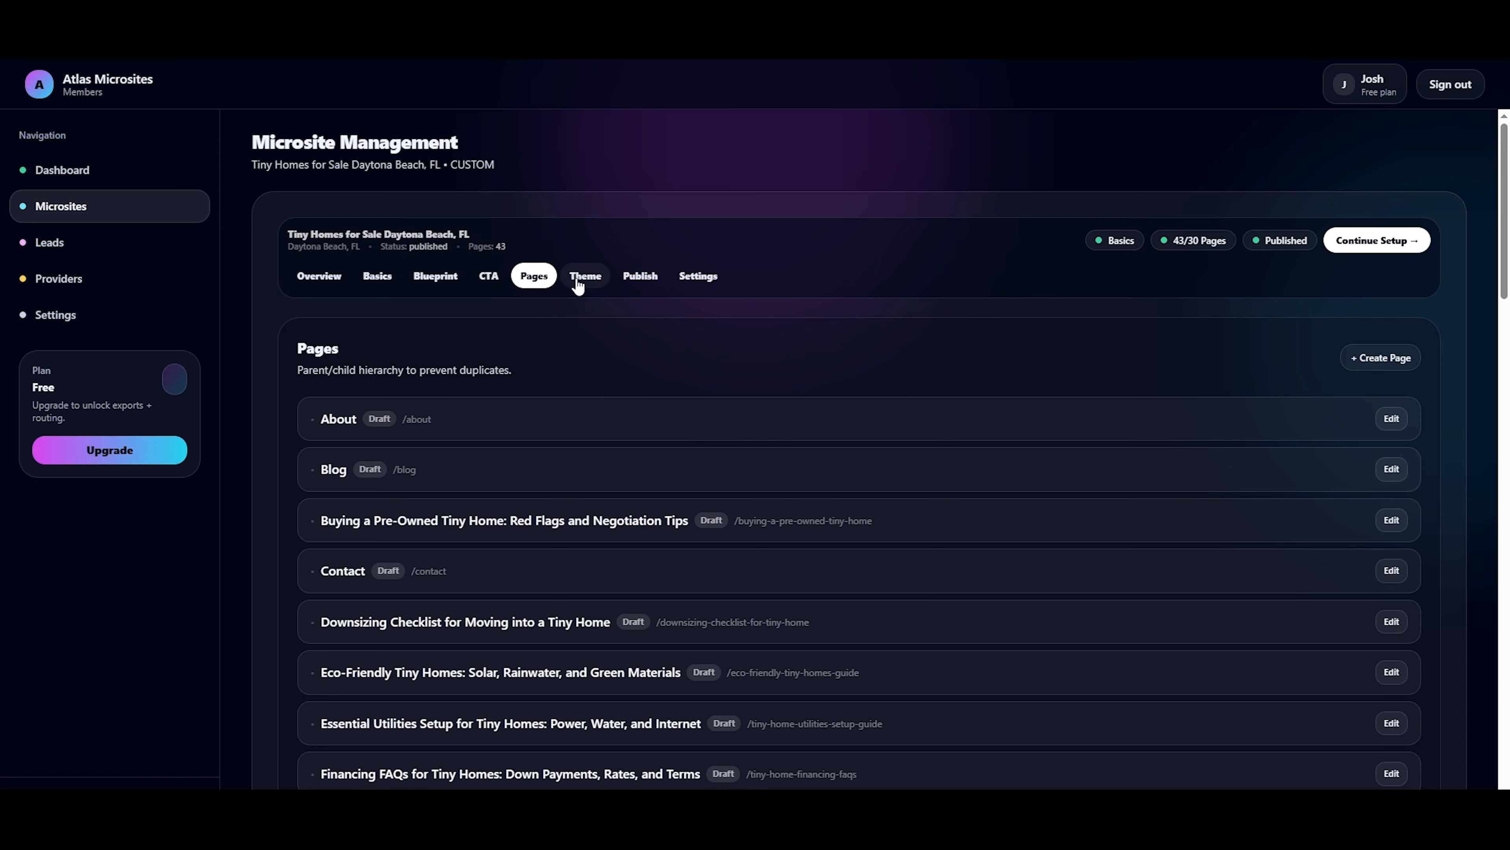
pyautogui.scroll(-5, 617, 309)
pyautogui.scroll(-1, 874, 476)
pyautogui.scroll(-2, 876, 476)
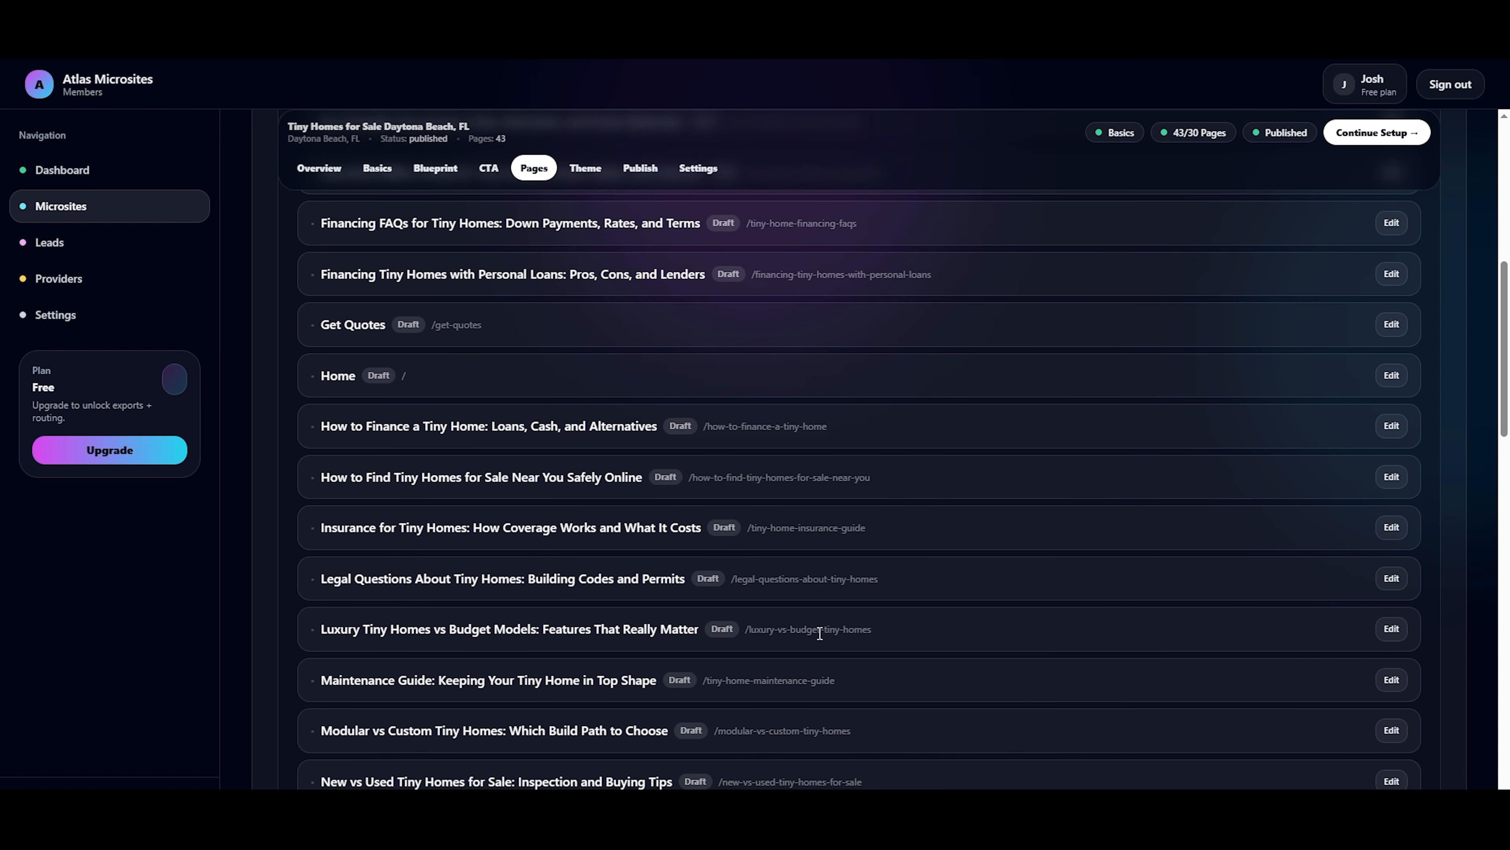
pyautogui.rightClick(1390, 628)
pyautogui.click(1296, 438)
pyautogui.hotkey('ctrl', 'Tab')
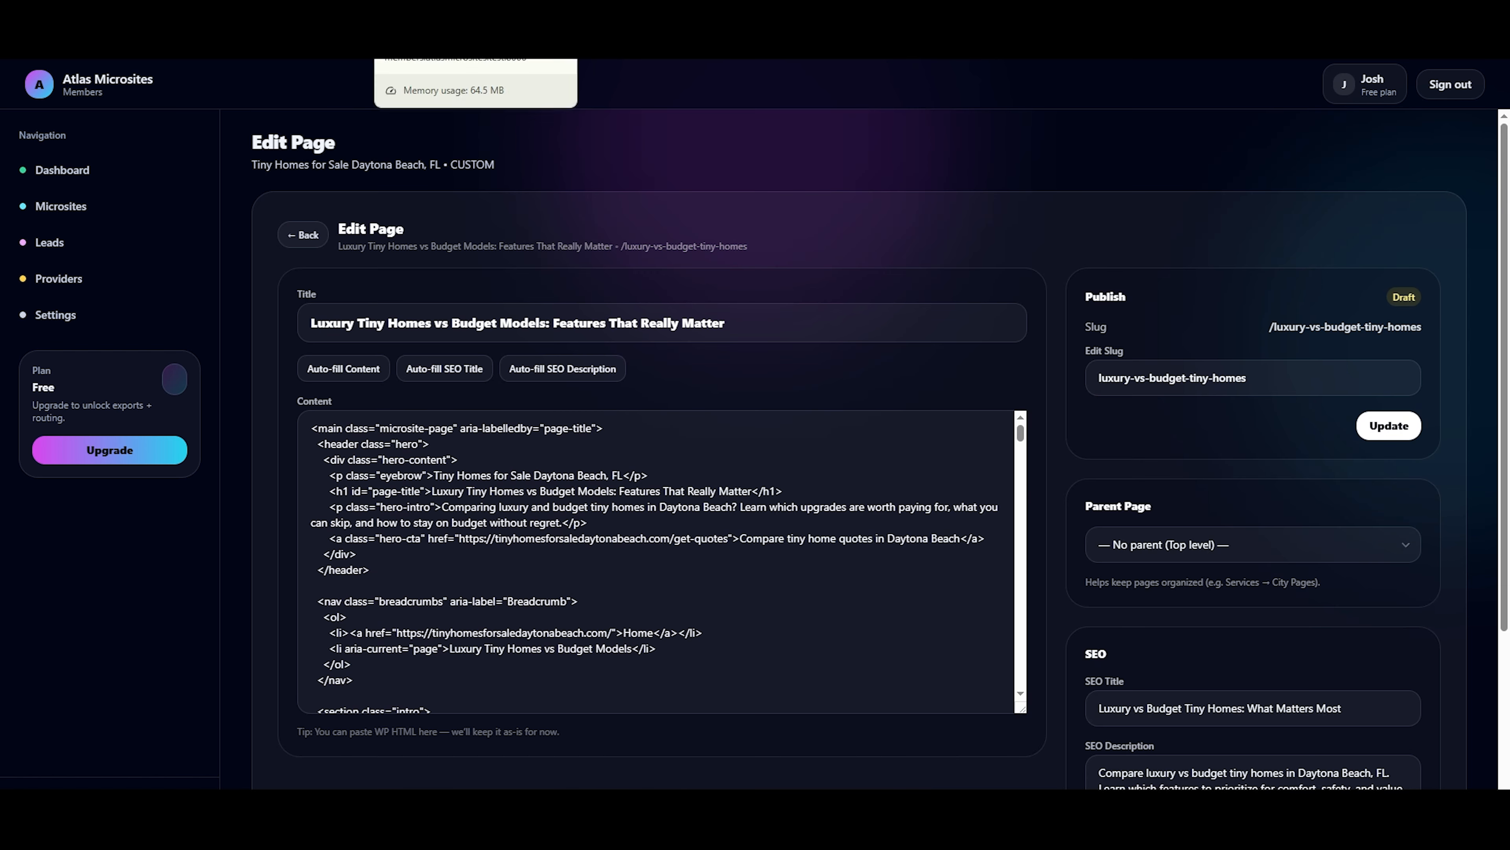
pyautogui.hotkey('ctrl', 'shift', 'Tab')
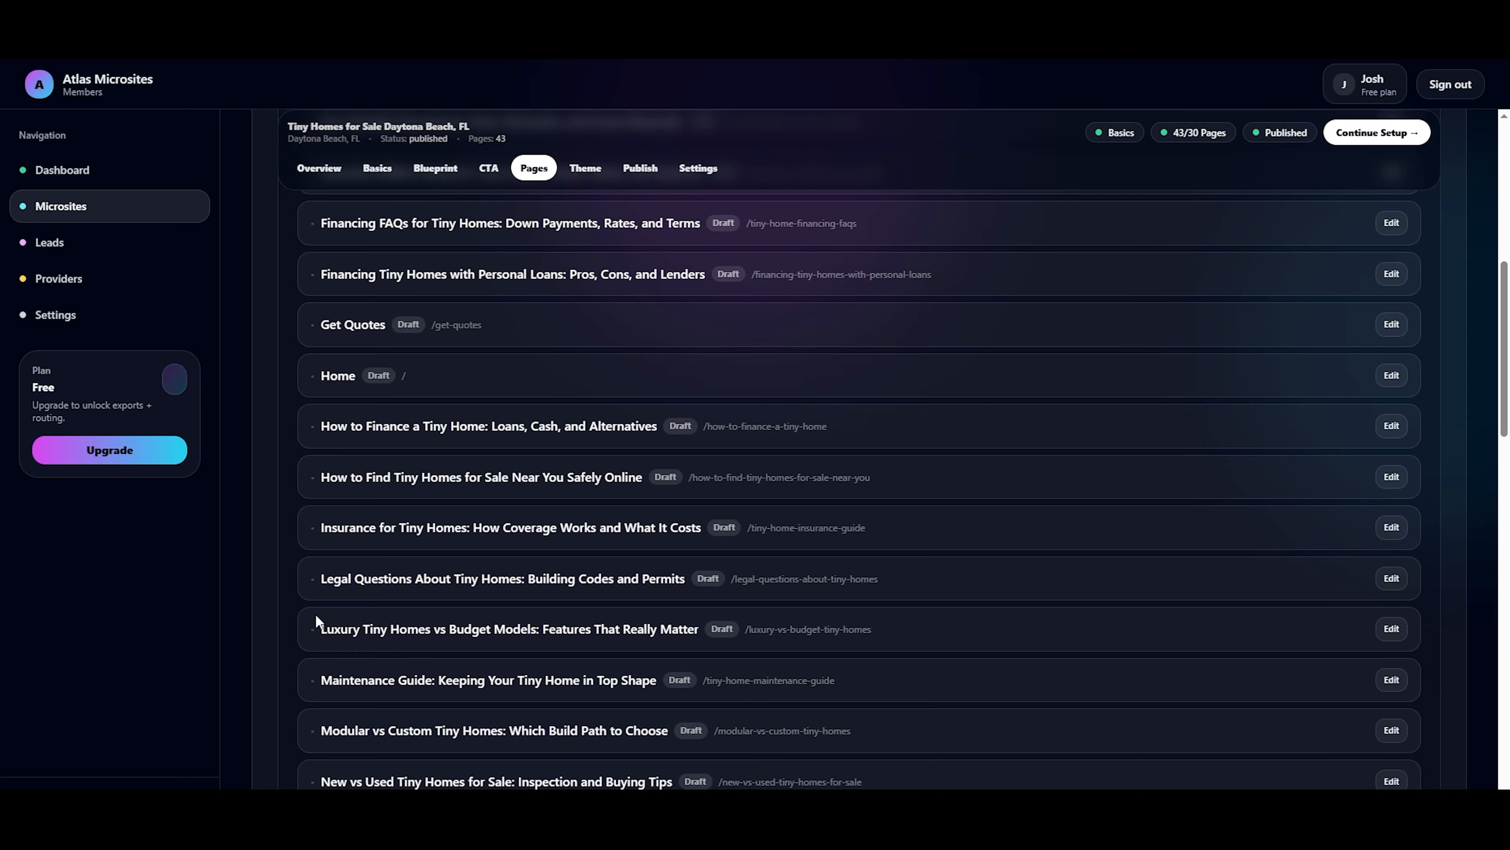
# Open the "Maintenance Guide: Keeping Your Tiny Home in Top Shape" page's editor in a new tab and auto-fill its content.
pyautogui.doubleClick(359, 686)
pyautogui.rightClick(1384, 680)
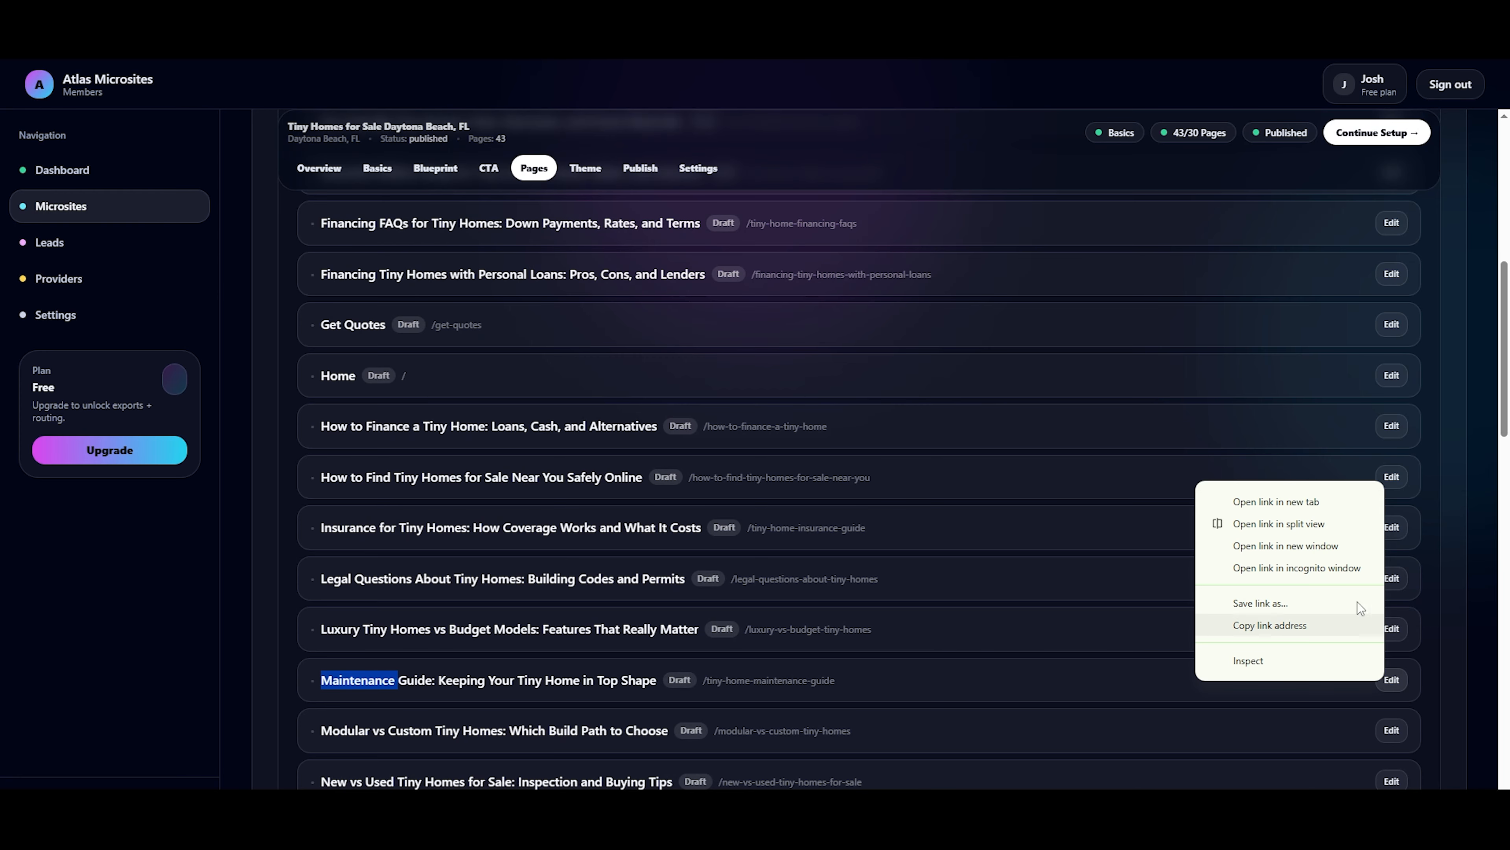
pyautogui.click(1319, 504)
pyautogui.hotkey('ctrl', 'Tab')
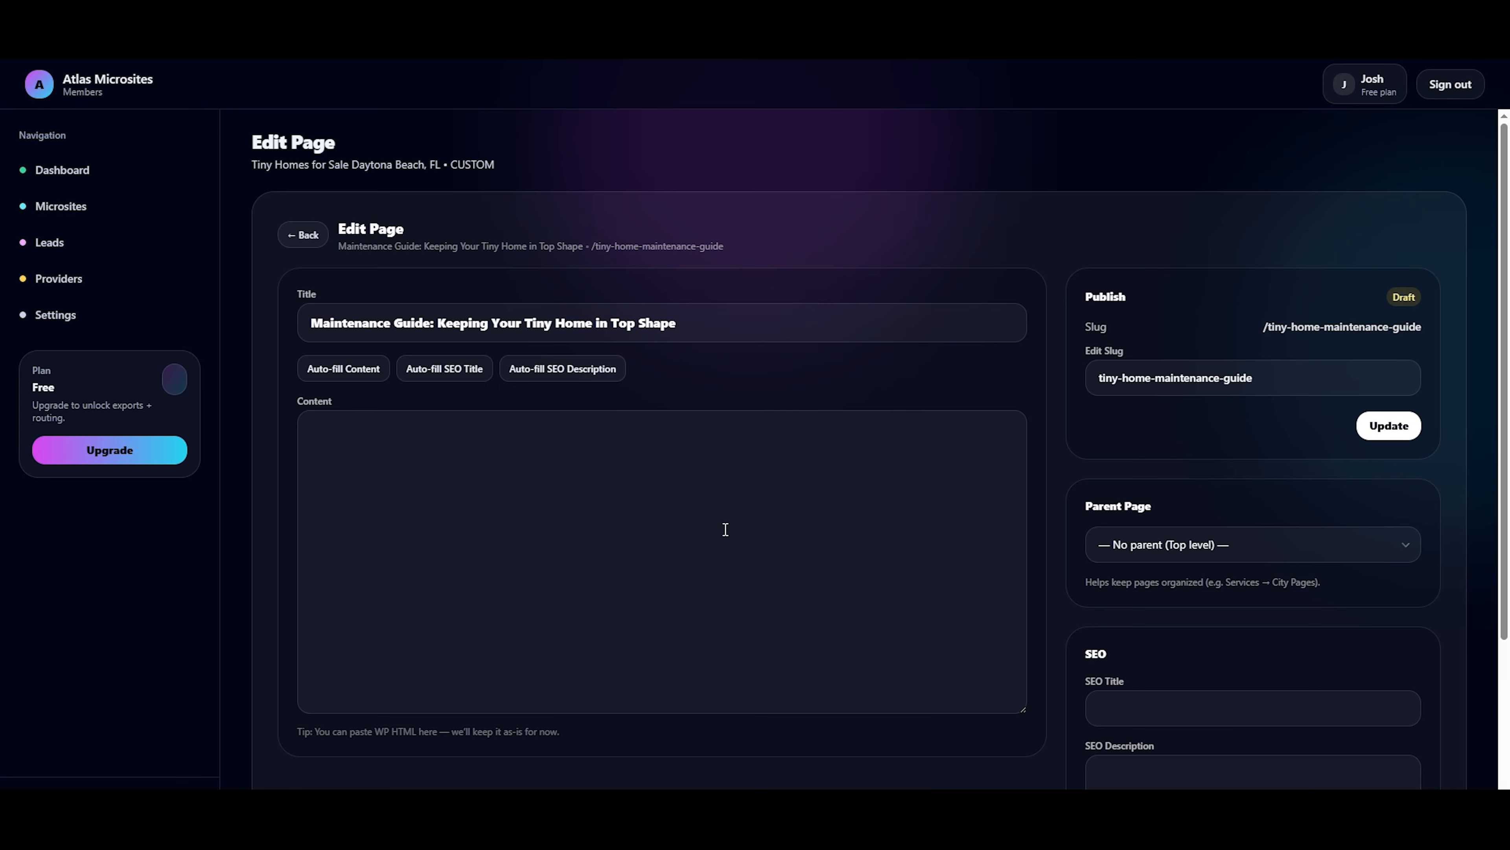
pyautogui.click(360, 375)
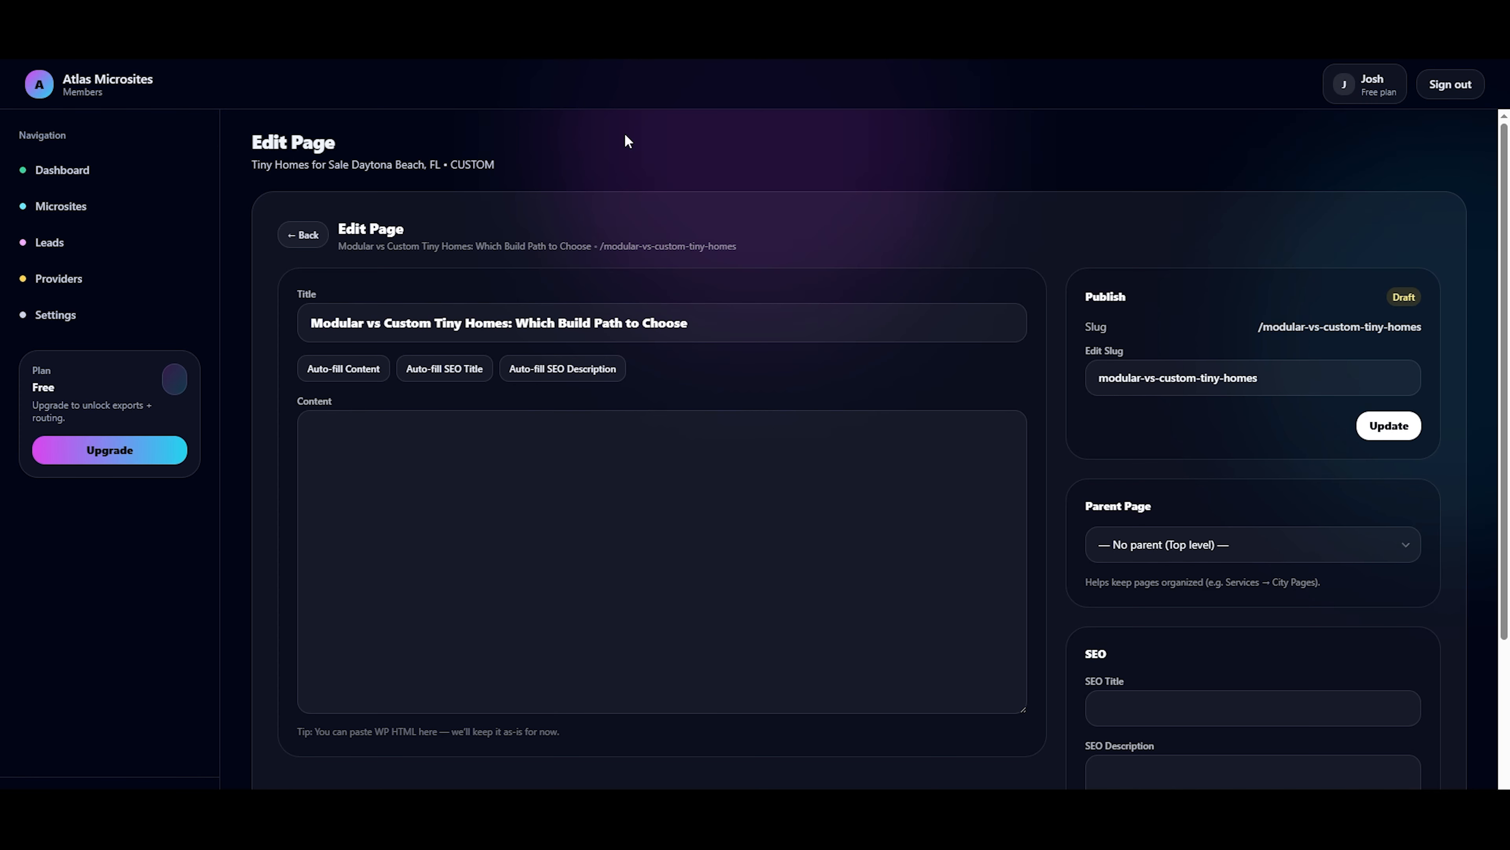
# Auto-fill the content of the "Modular vs Custom Tiny Homes: Which Build Path to Choose" page and return to the page list.
pyautogui.click(356, 366)
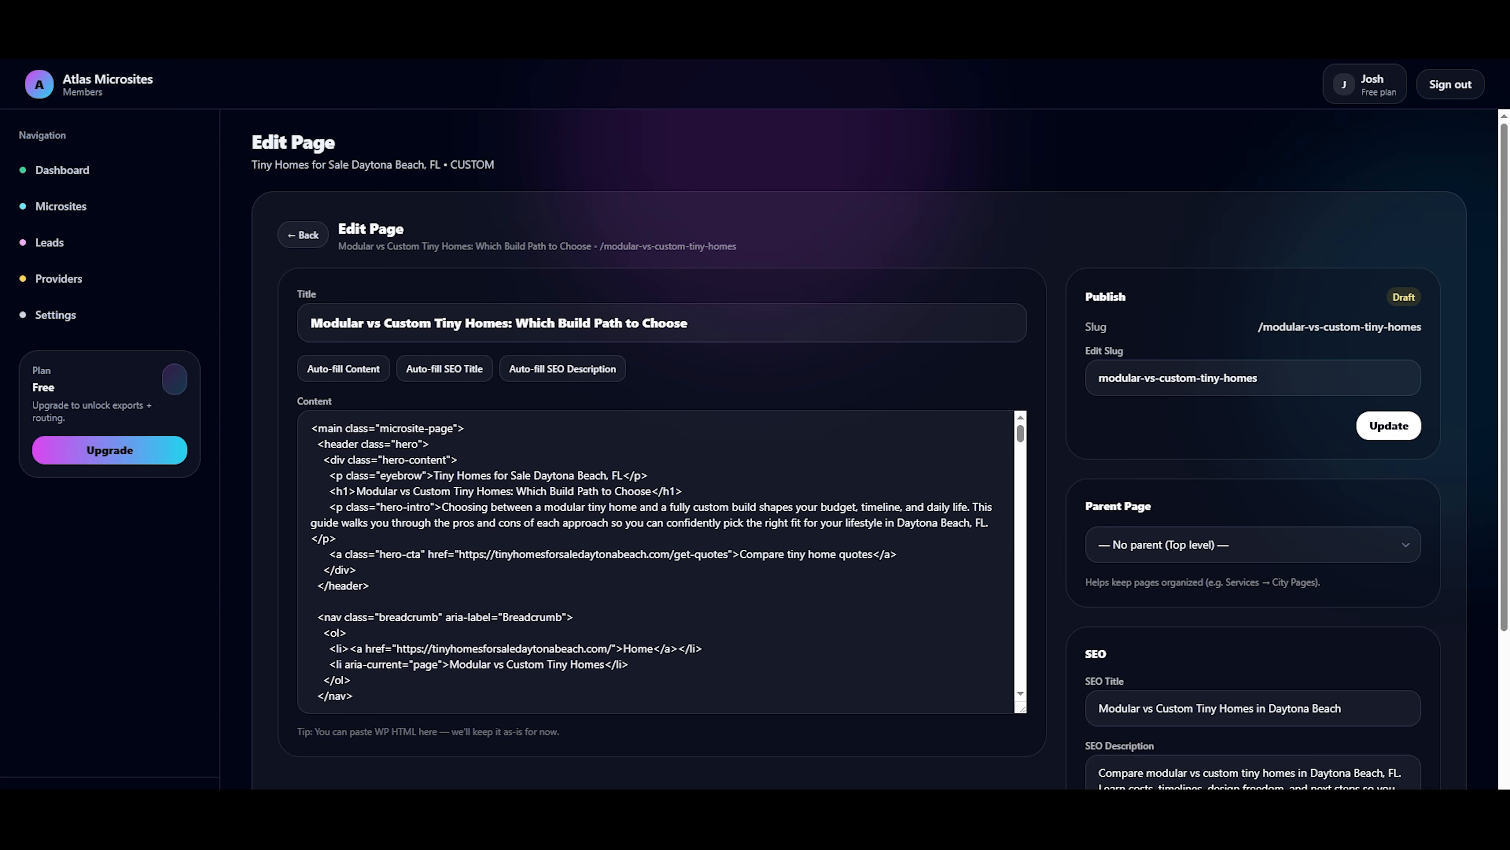
pyautogui.click(310, 236)
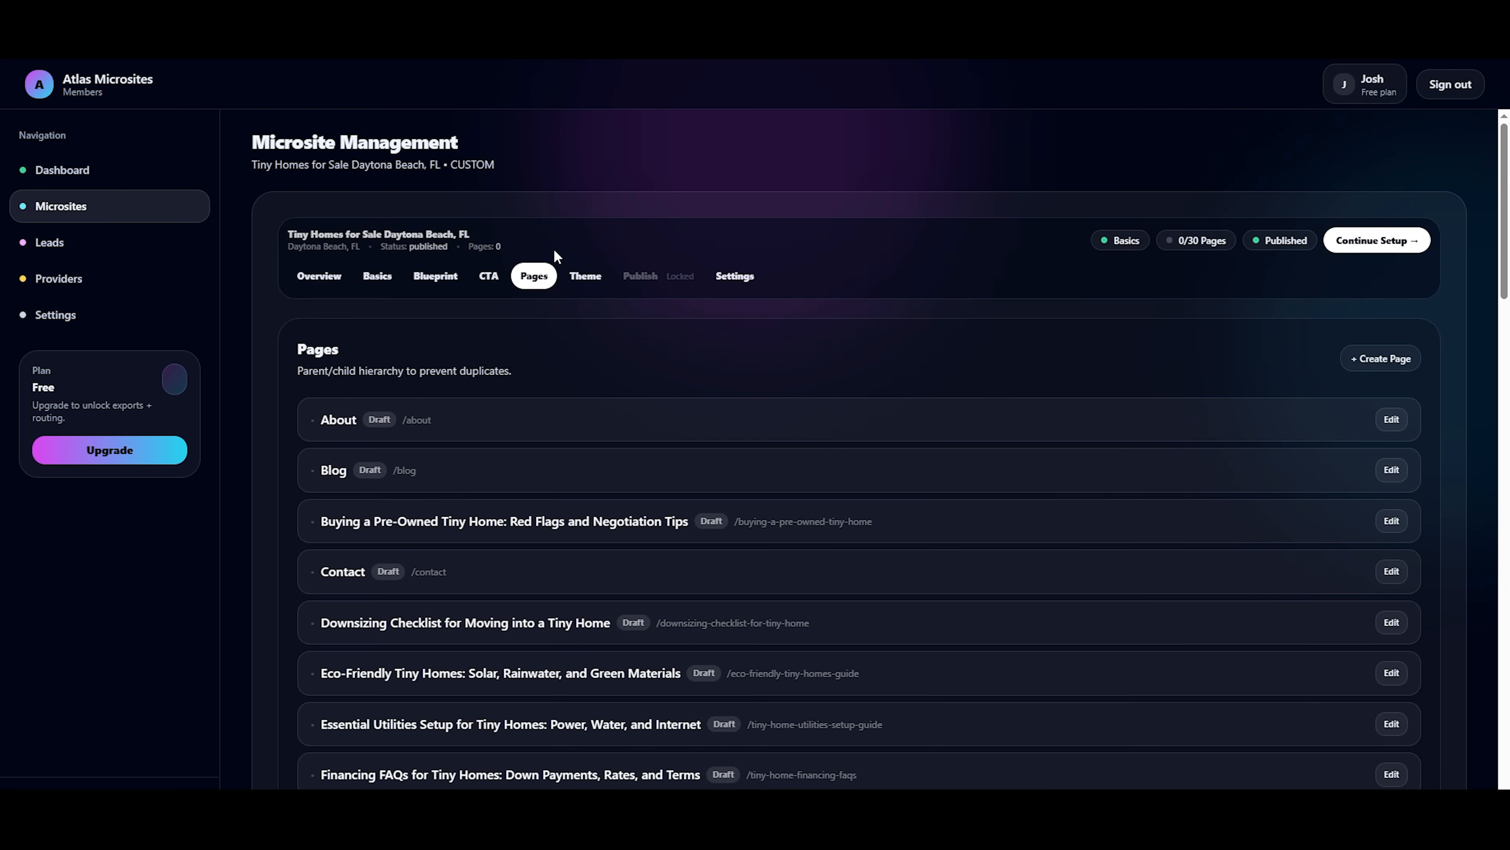
# Set the Daytona Beach site theme's accent color to Blue and its typography to Inter (clean modern).
pyautogui.click(584, 280)
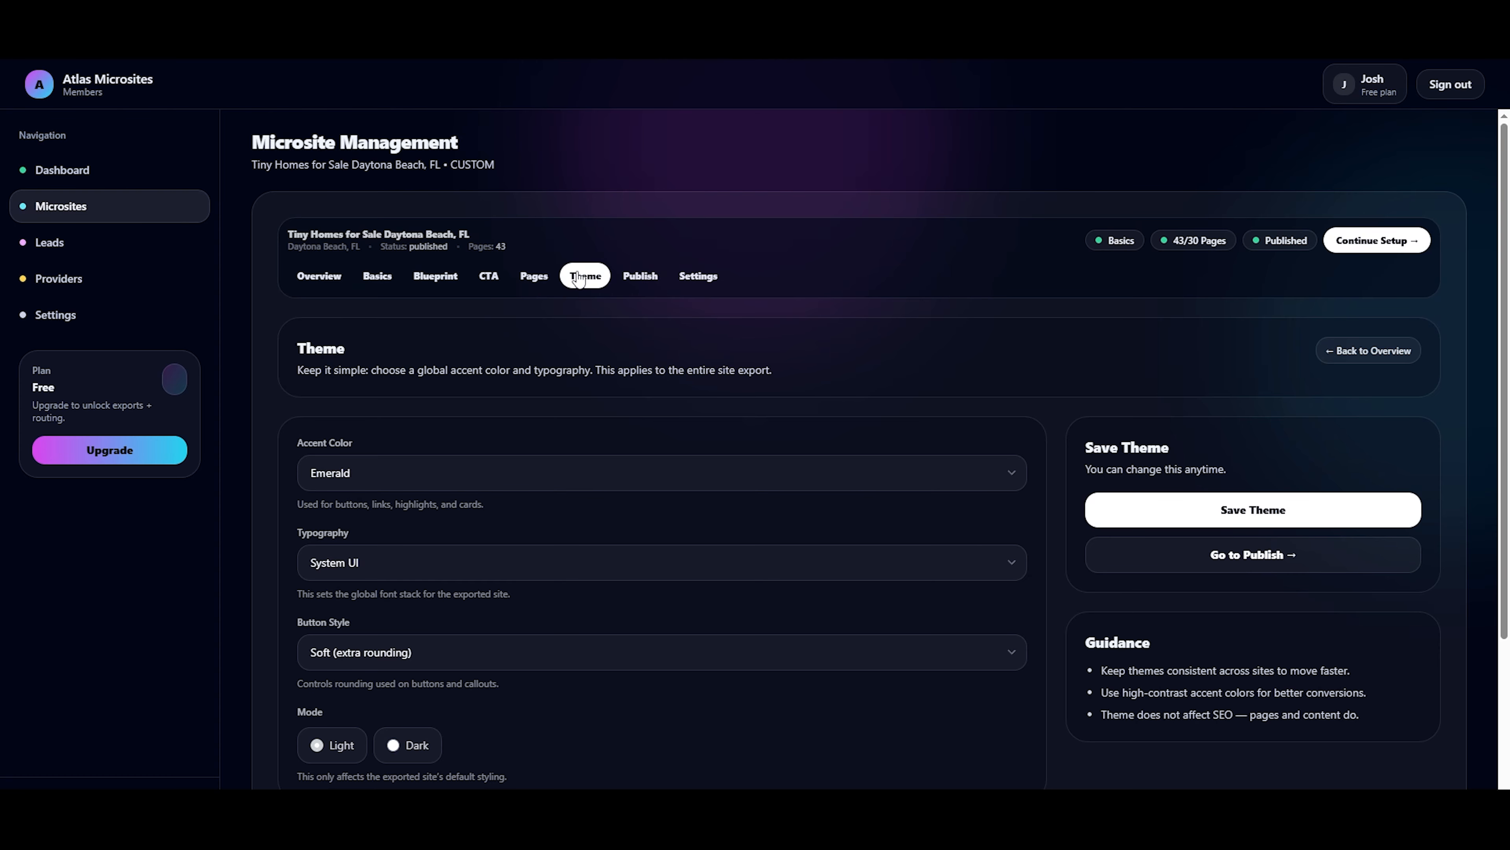
pyautogui.tripleClick(314, 371)
pyautogui.scroll(-3, 314, 371)
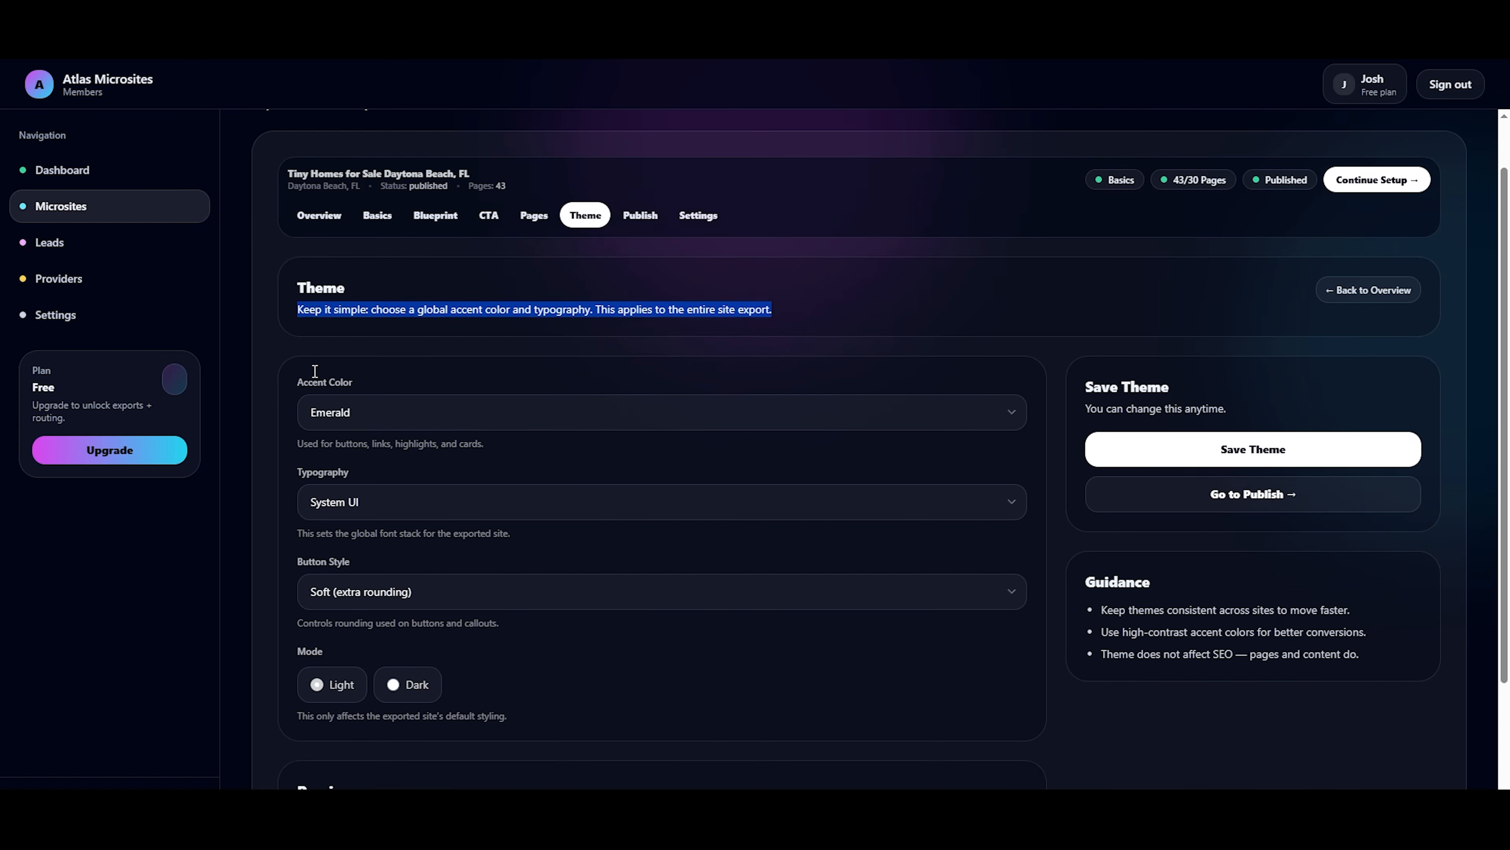
pyautogui.click(281, 391)
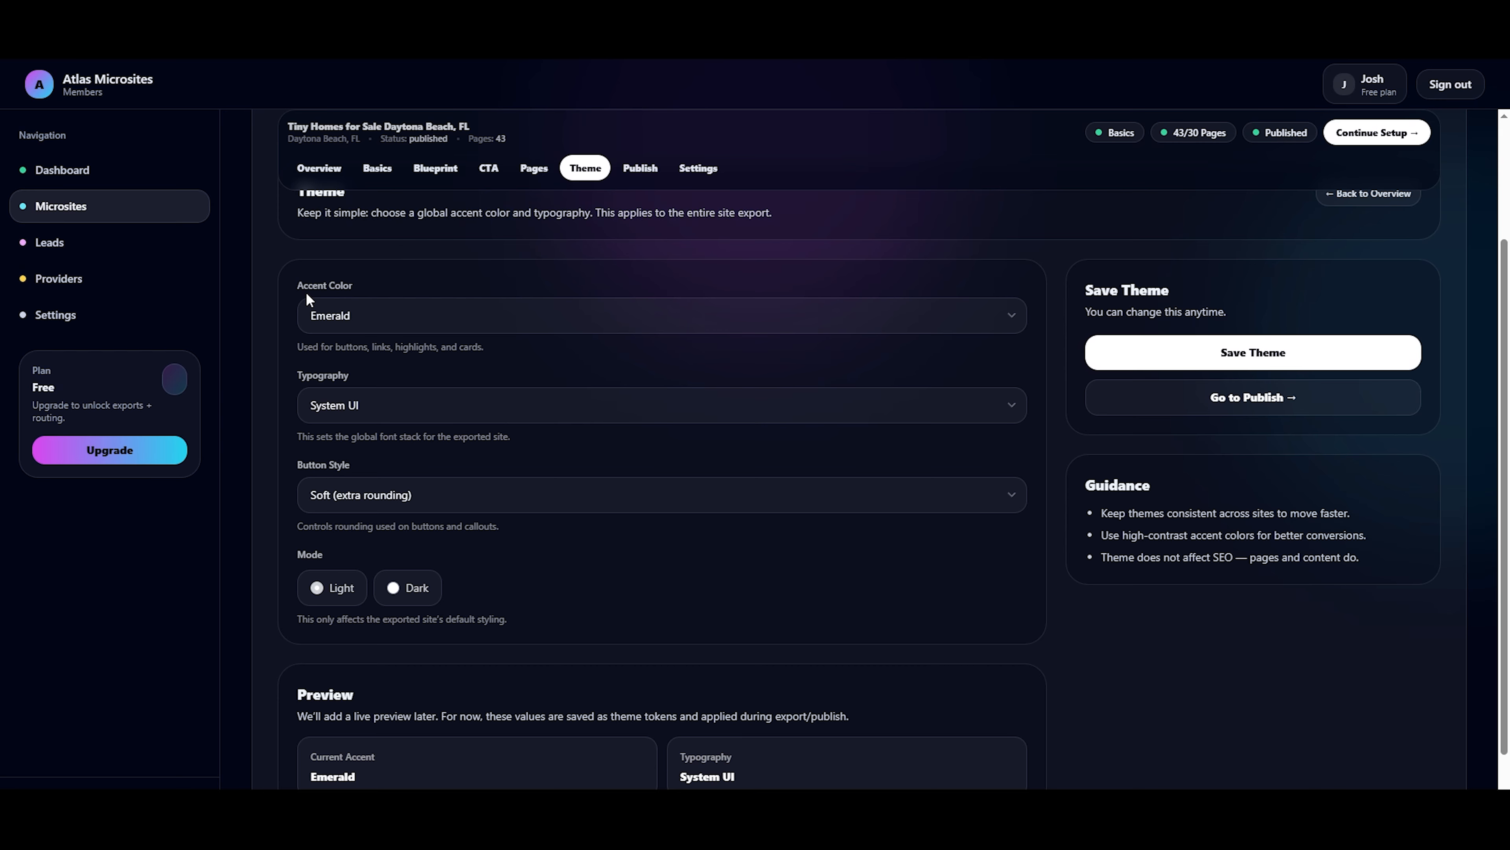
pyautogui.click(313, 325)
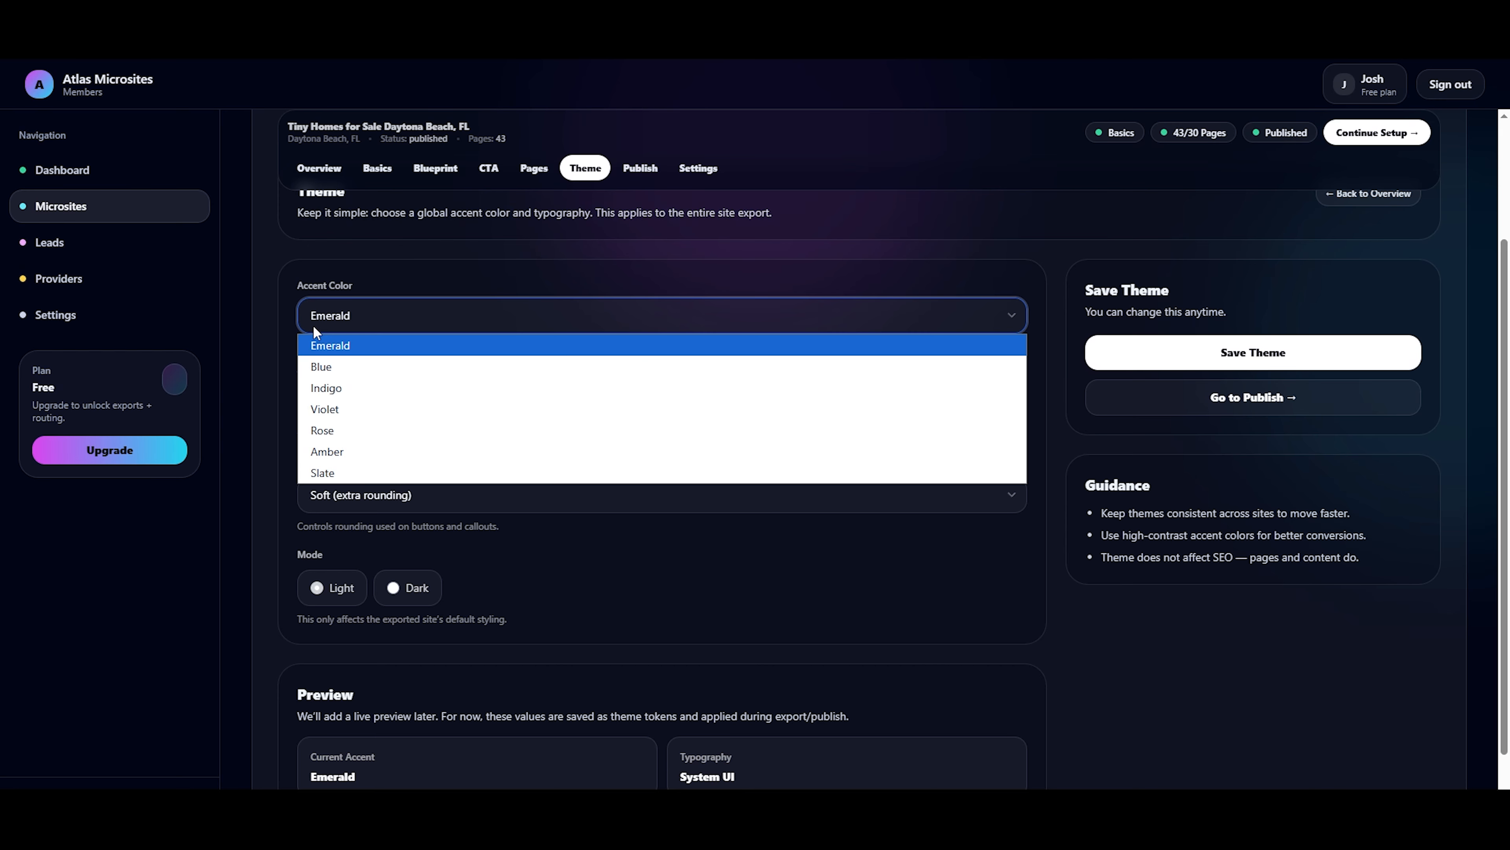
pyautogui.click(334, 367)
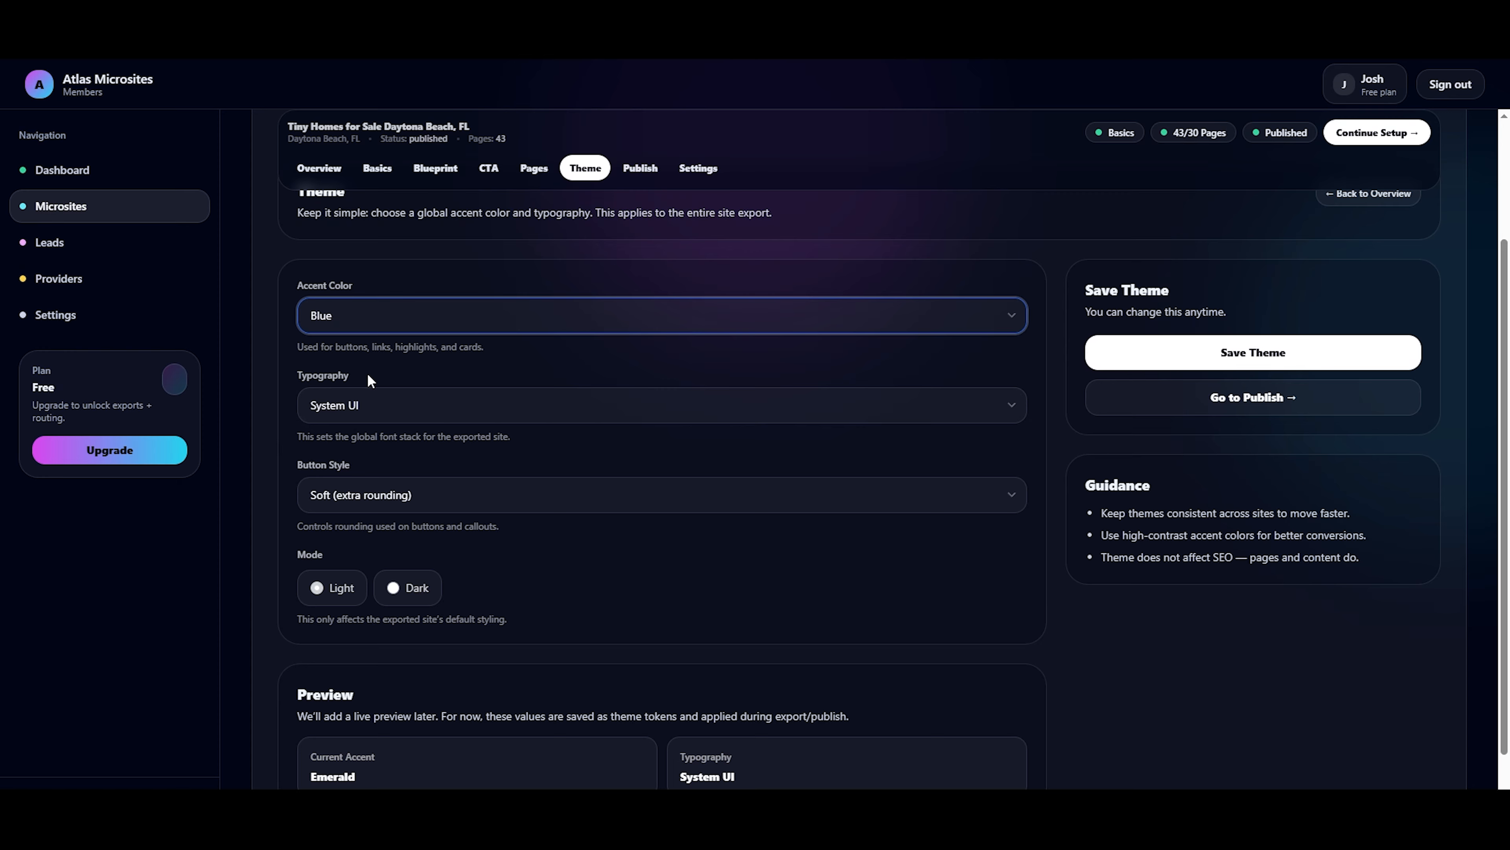
pyautogui.click(373, 415)
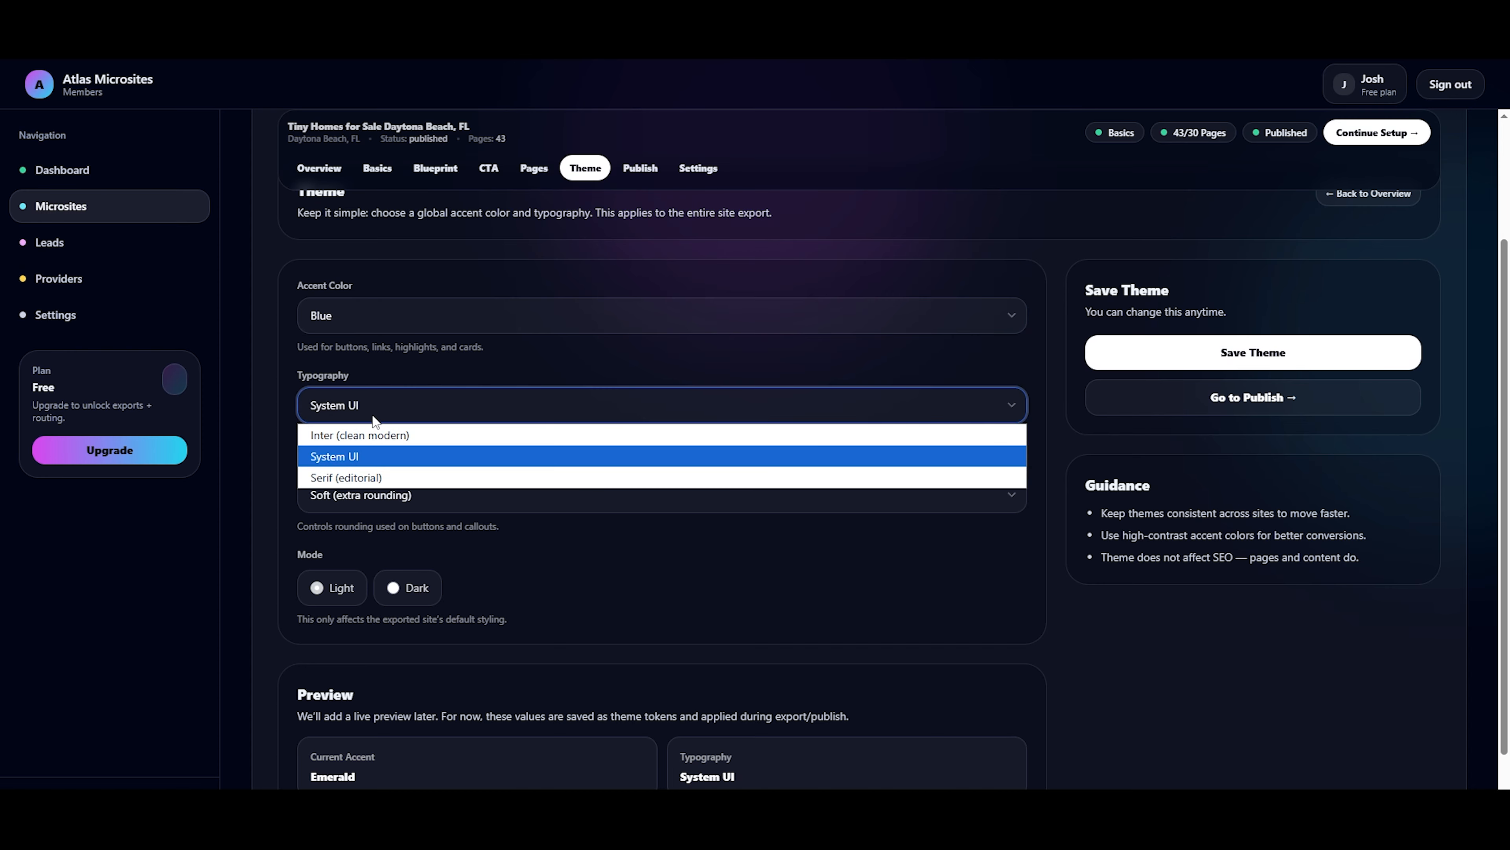
pyautogui.click(375, 435)
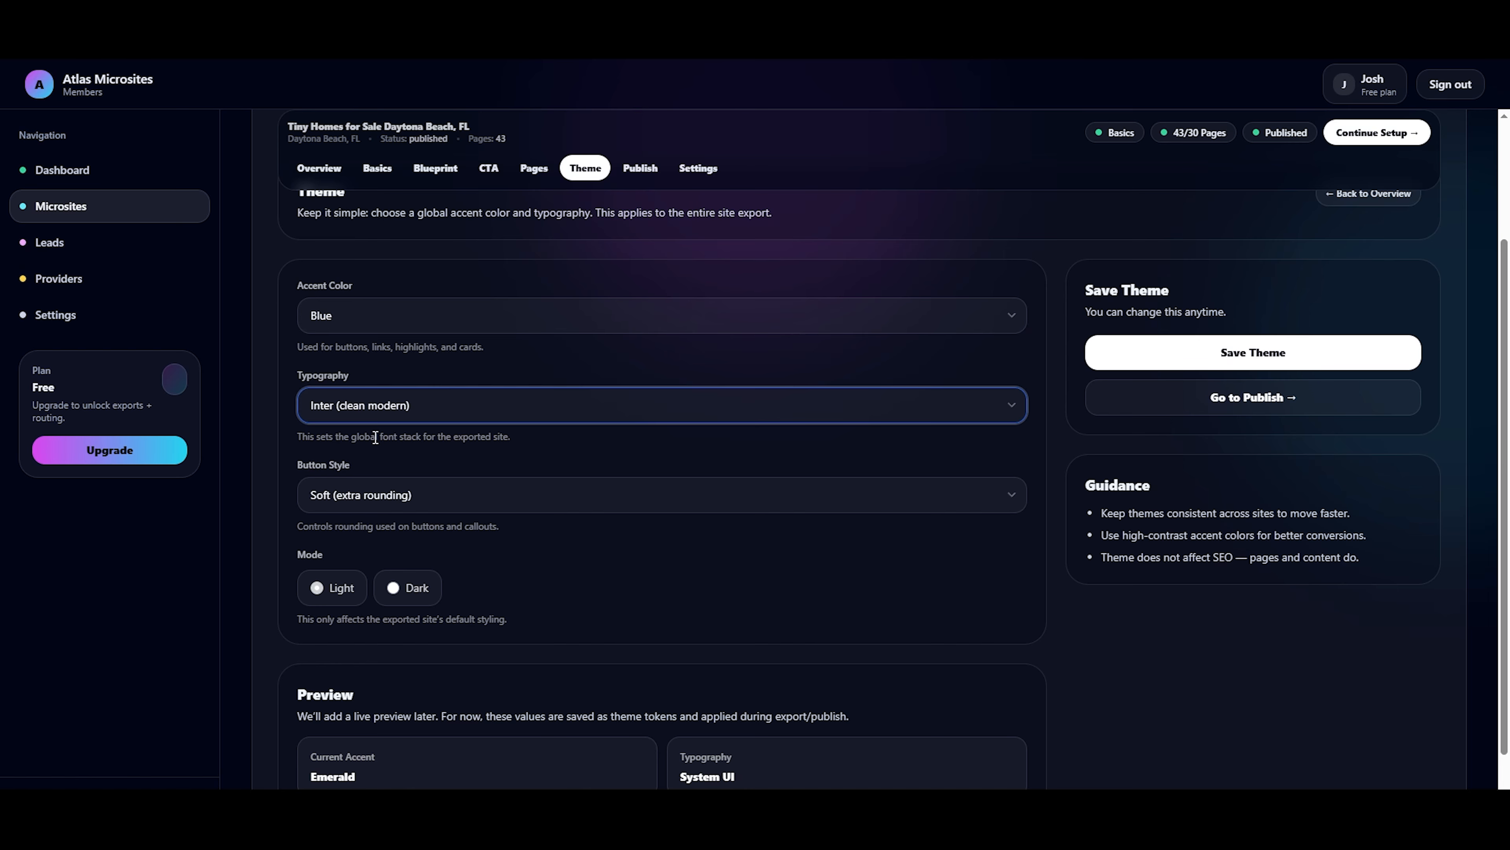
# Choose the Soft (extra rounding) button style and the Light mode for the theme.
pyautogui.click(368, 484)
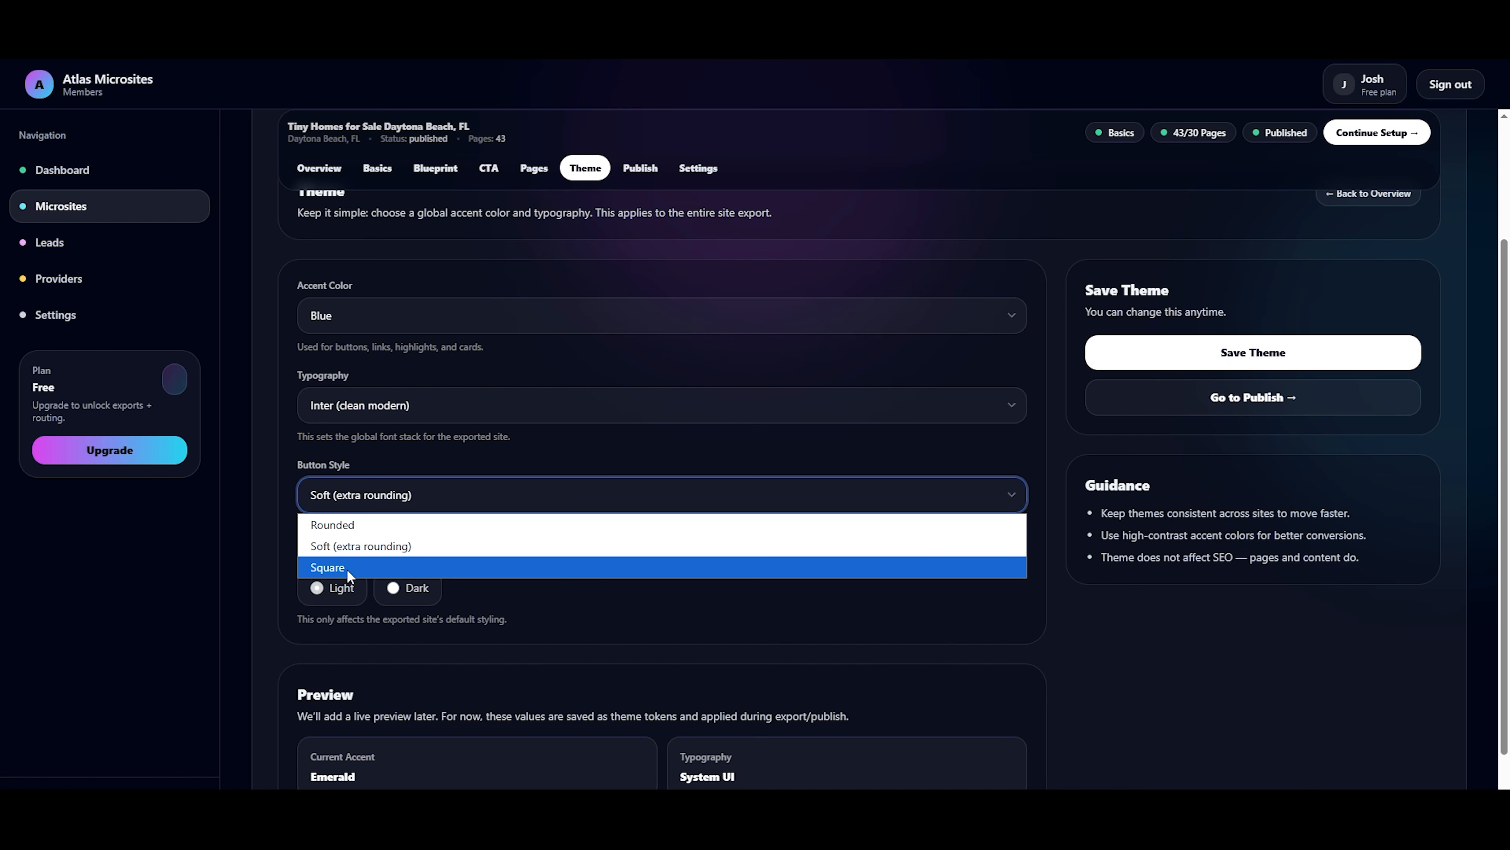
pyautogui.click(356, 552)
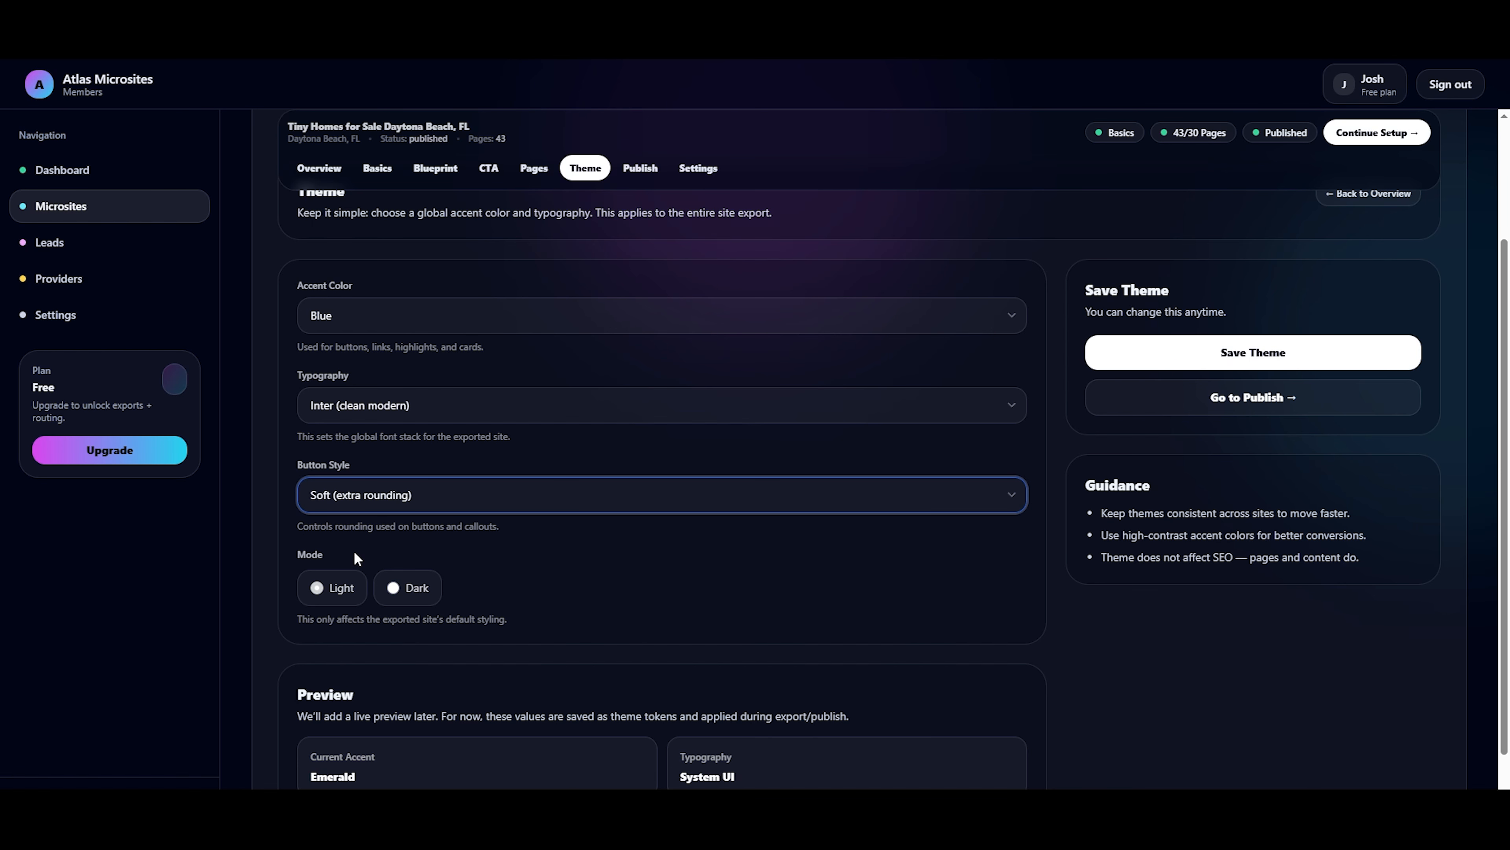
pyautogui.scroll(-1, 355, 552)
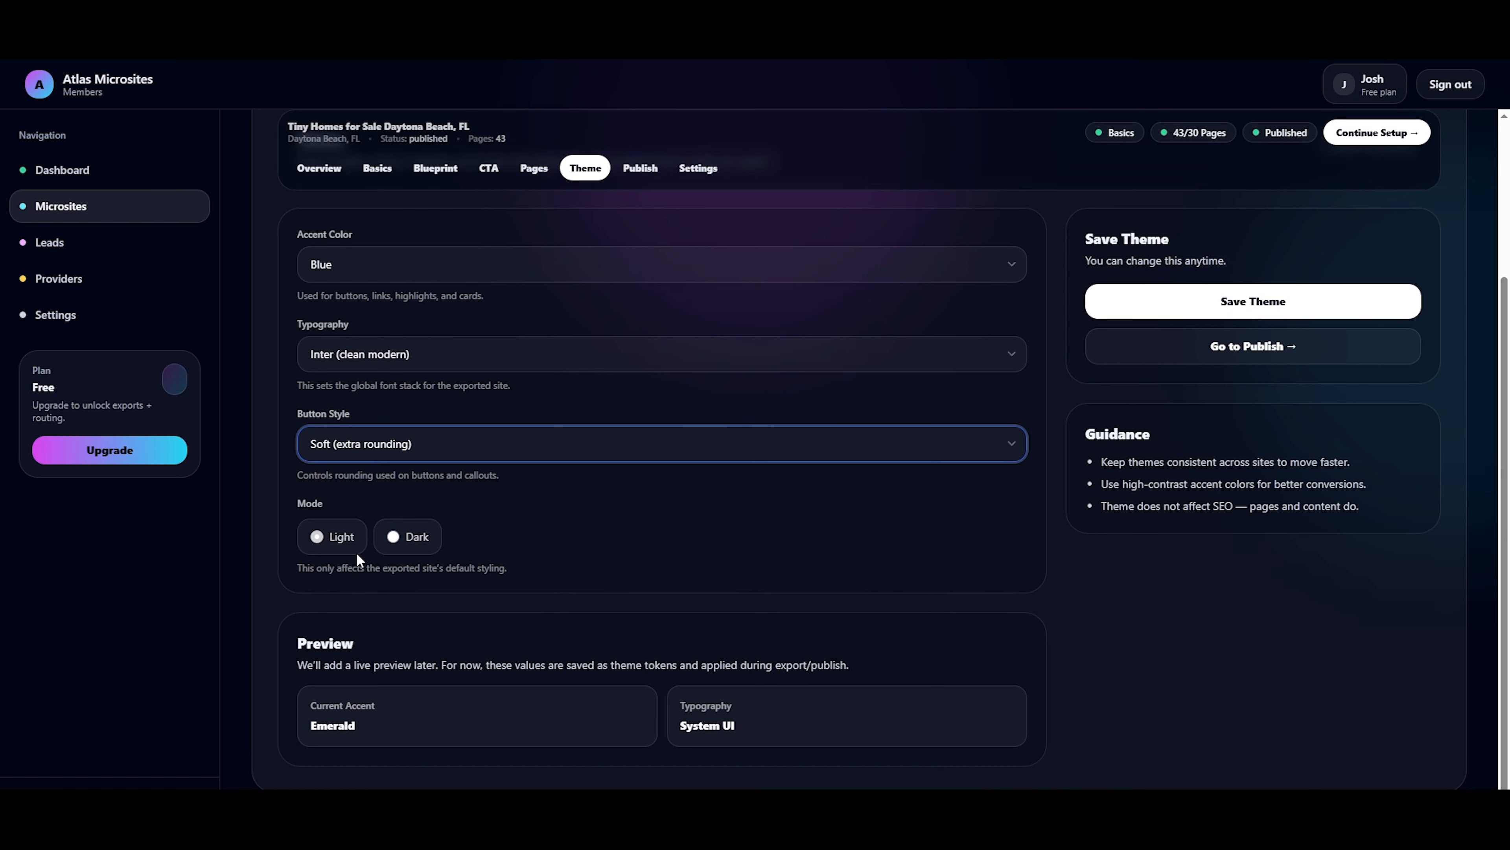
pyautogui.click(388, 537)
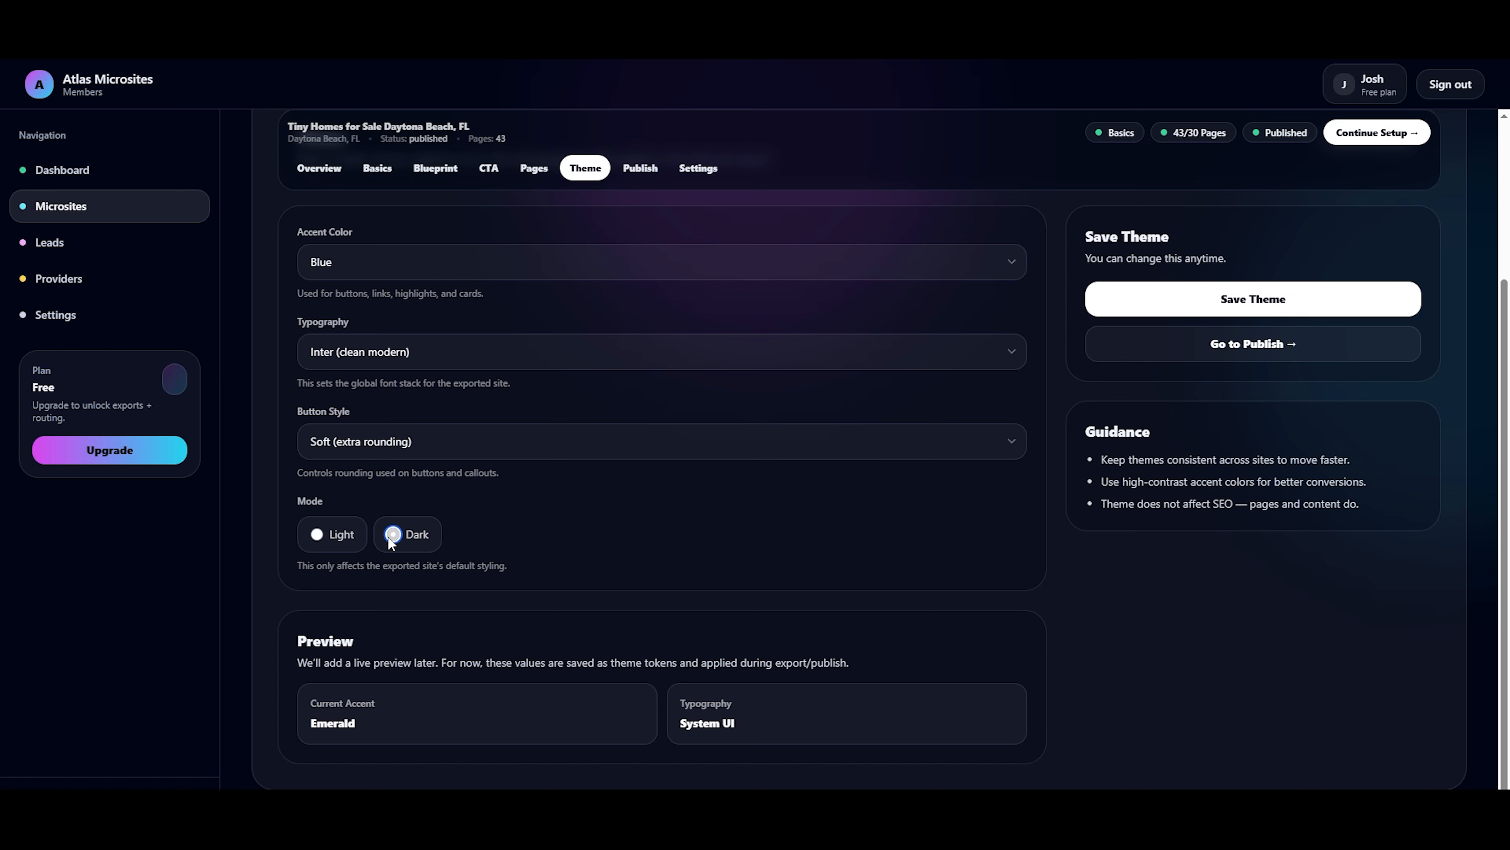
pyautogui.click(311, 539)
pyautogui.scroll(4, 1298, 715)
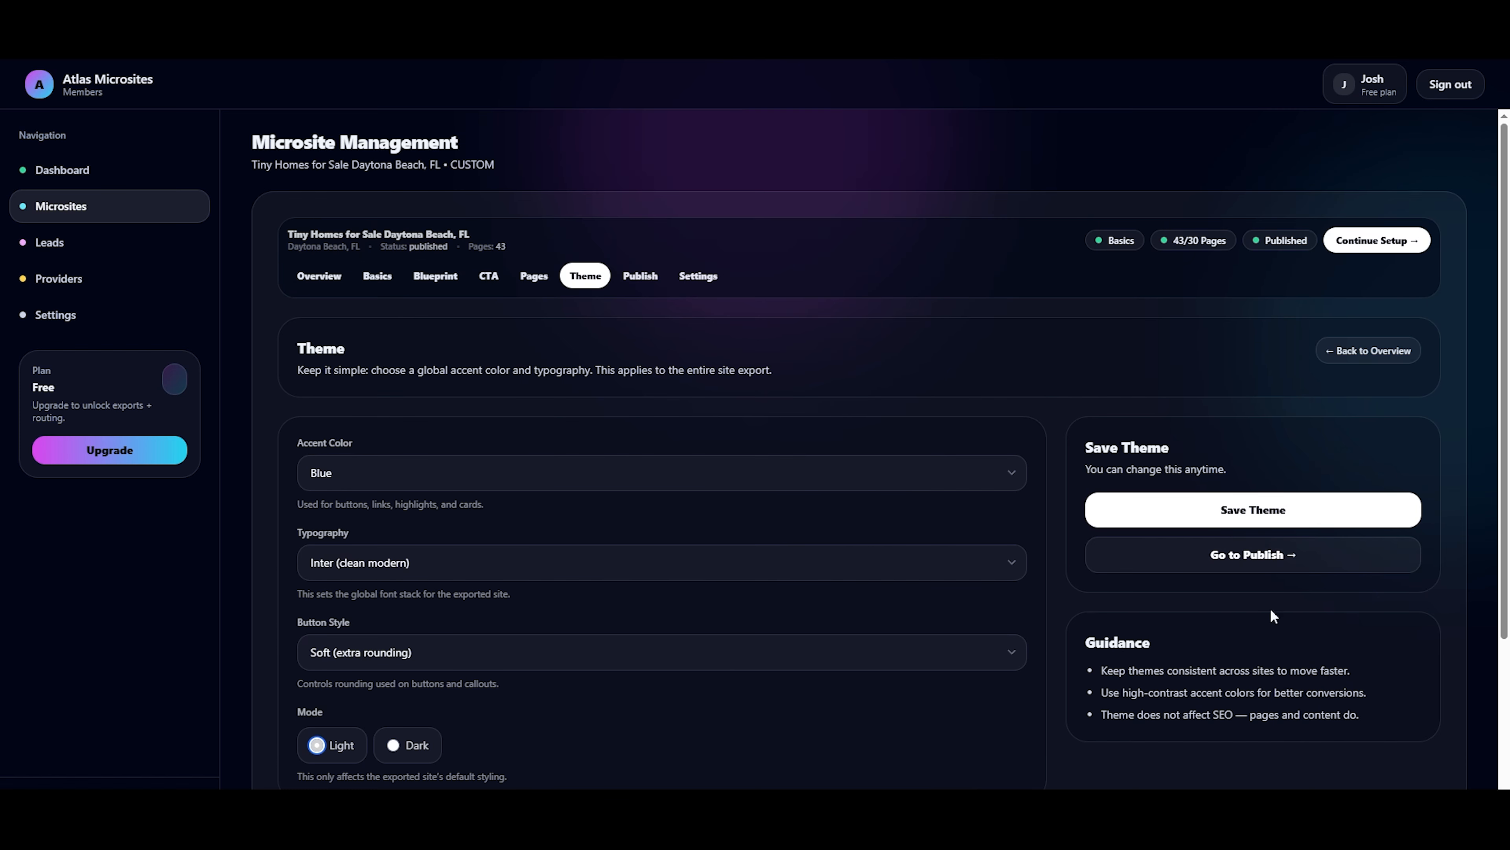
# Save the theme and open the site's Publish & Export settings.
pyautogui.click(1255, 518)
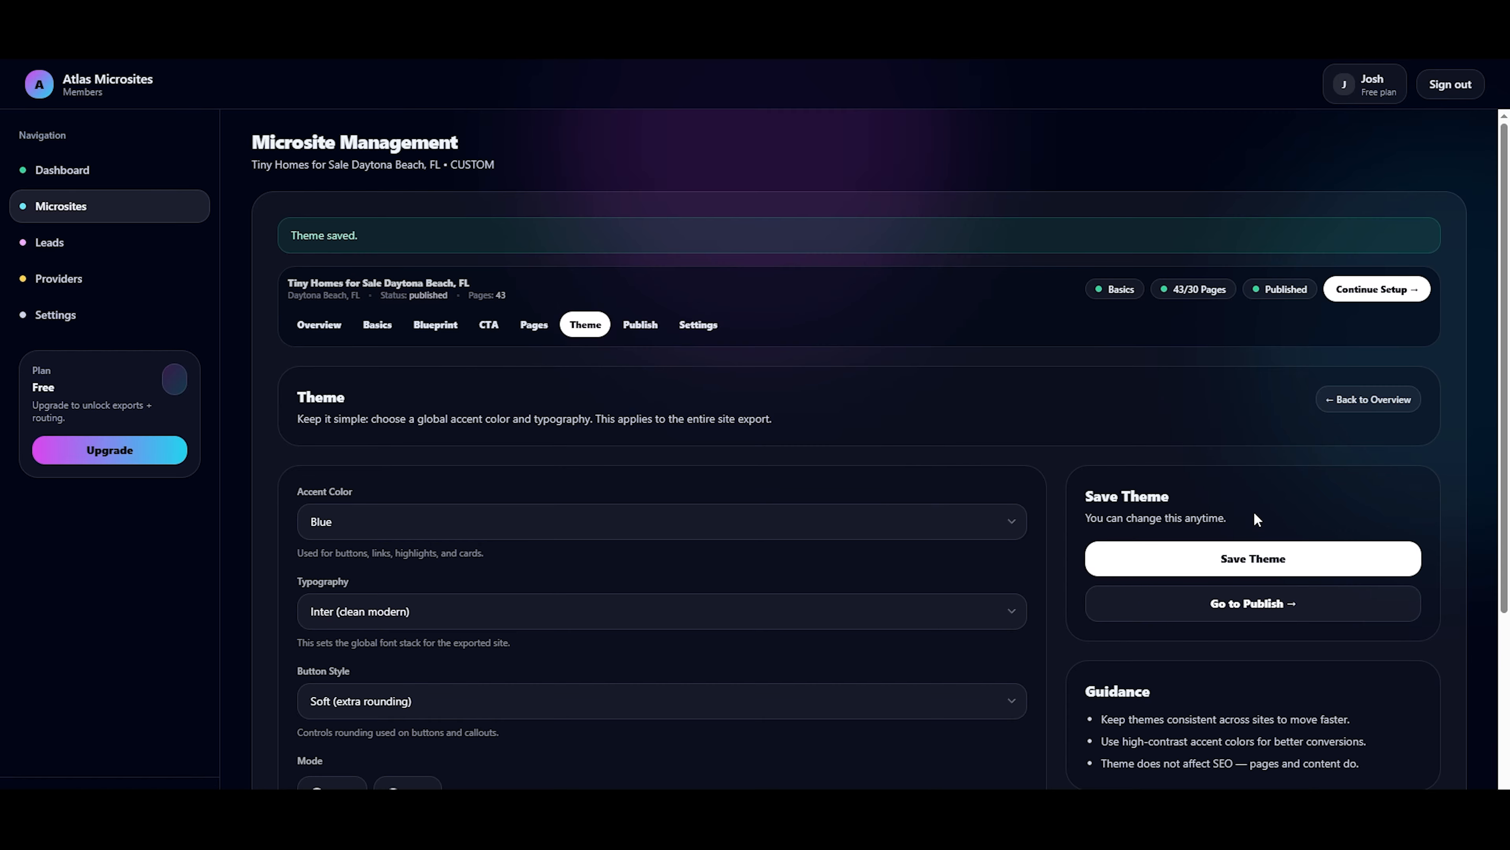
pyautogui.click(1252, 606)
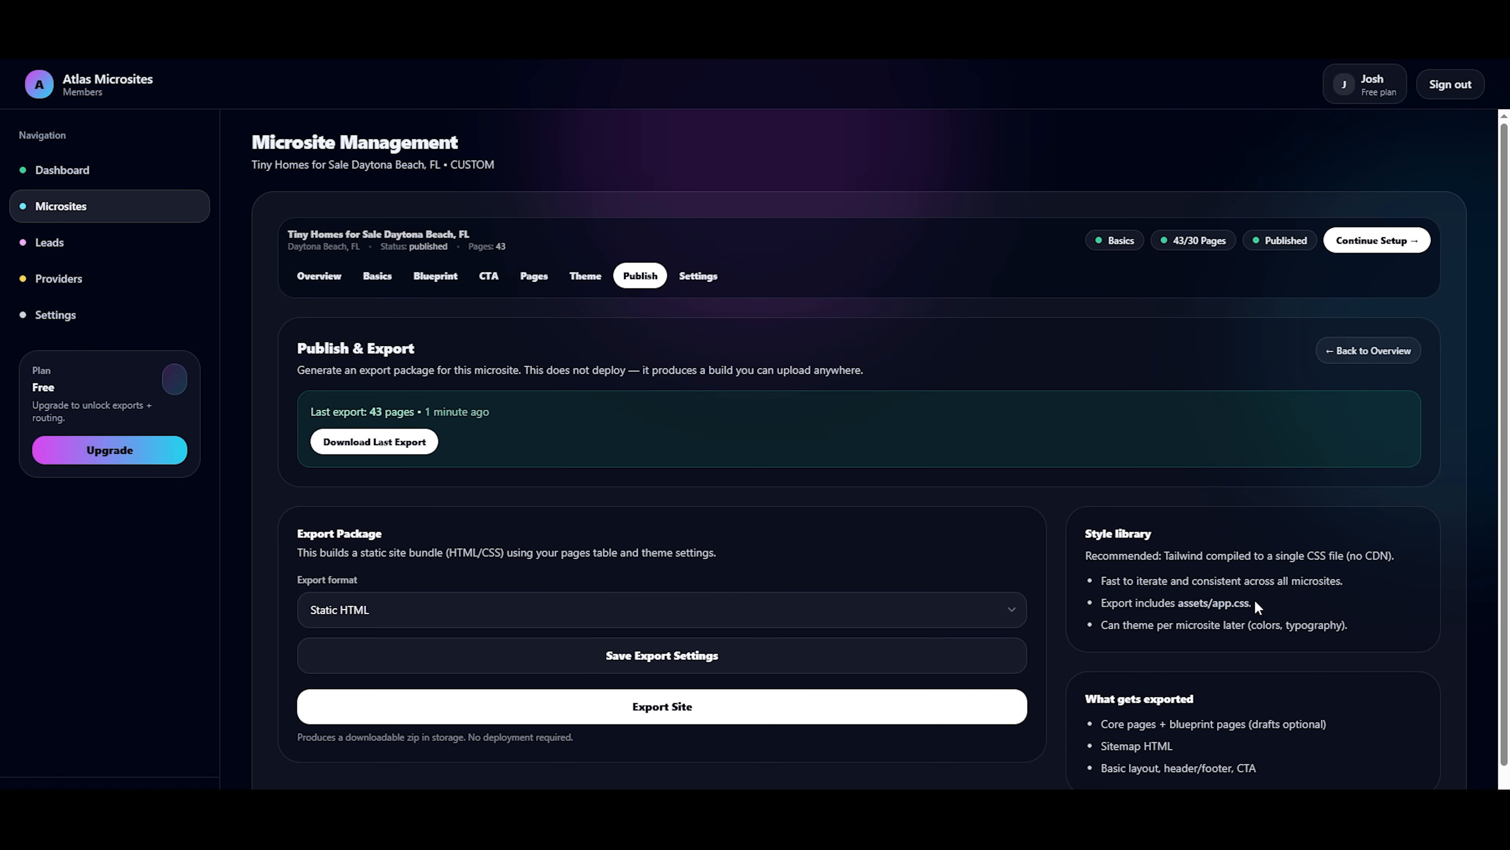
# Export the Daytona Beach site in Static HTML format and download the resulting export package.
pyautogui.scroll(-1, 1255, 599)
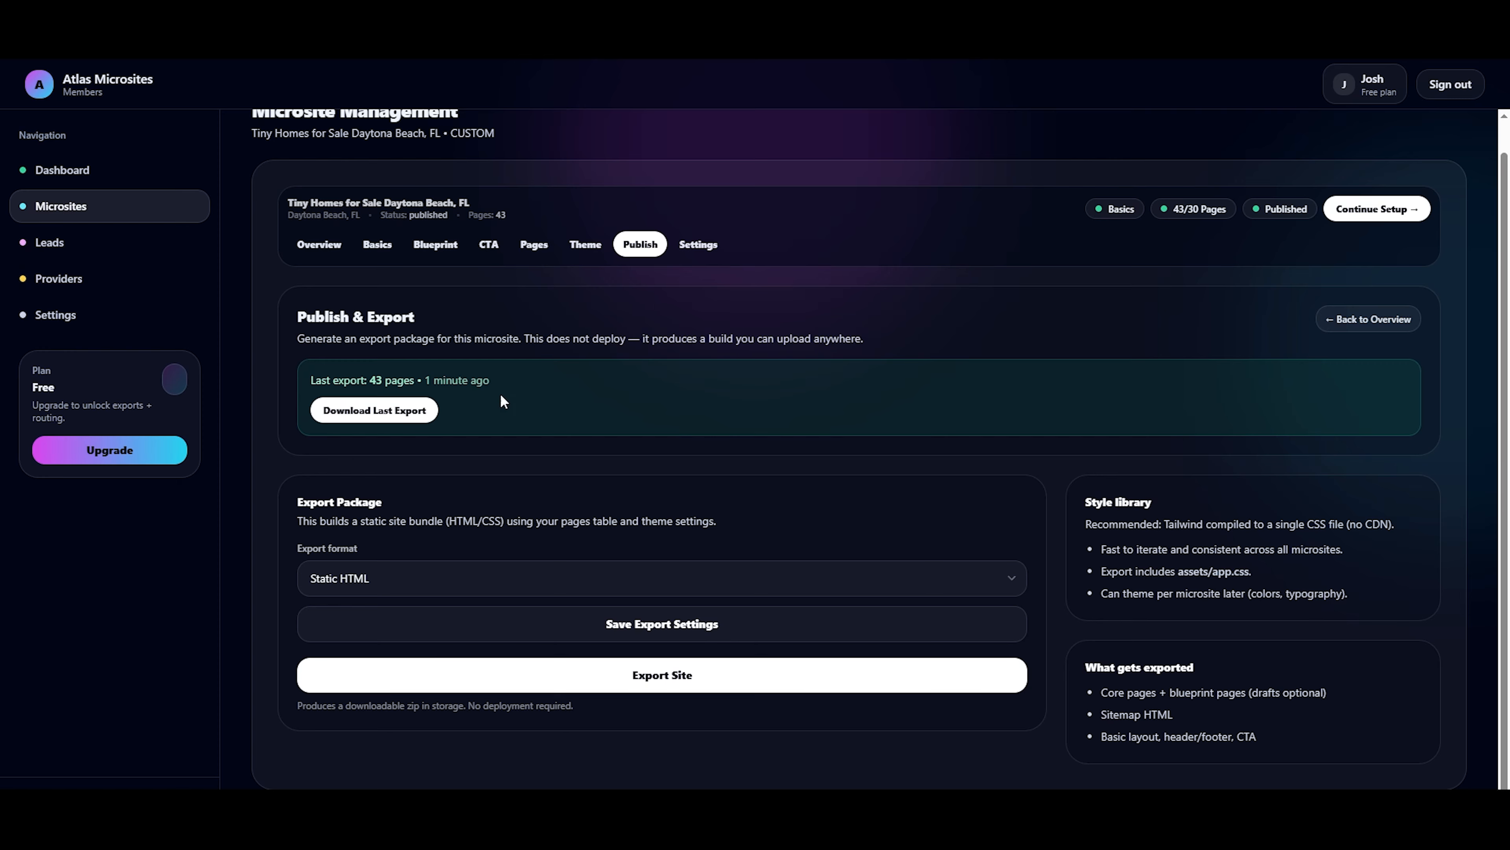
pyautogui.click(701, 678)
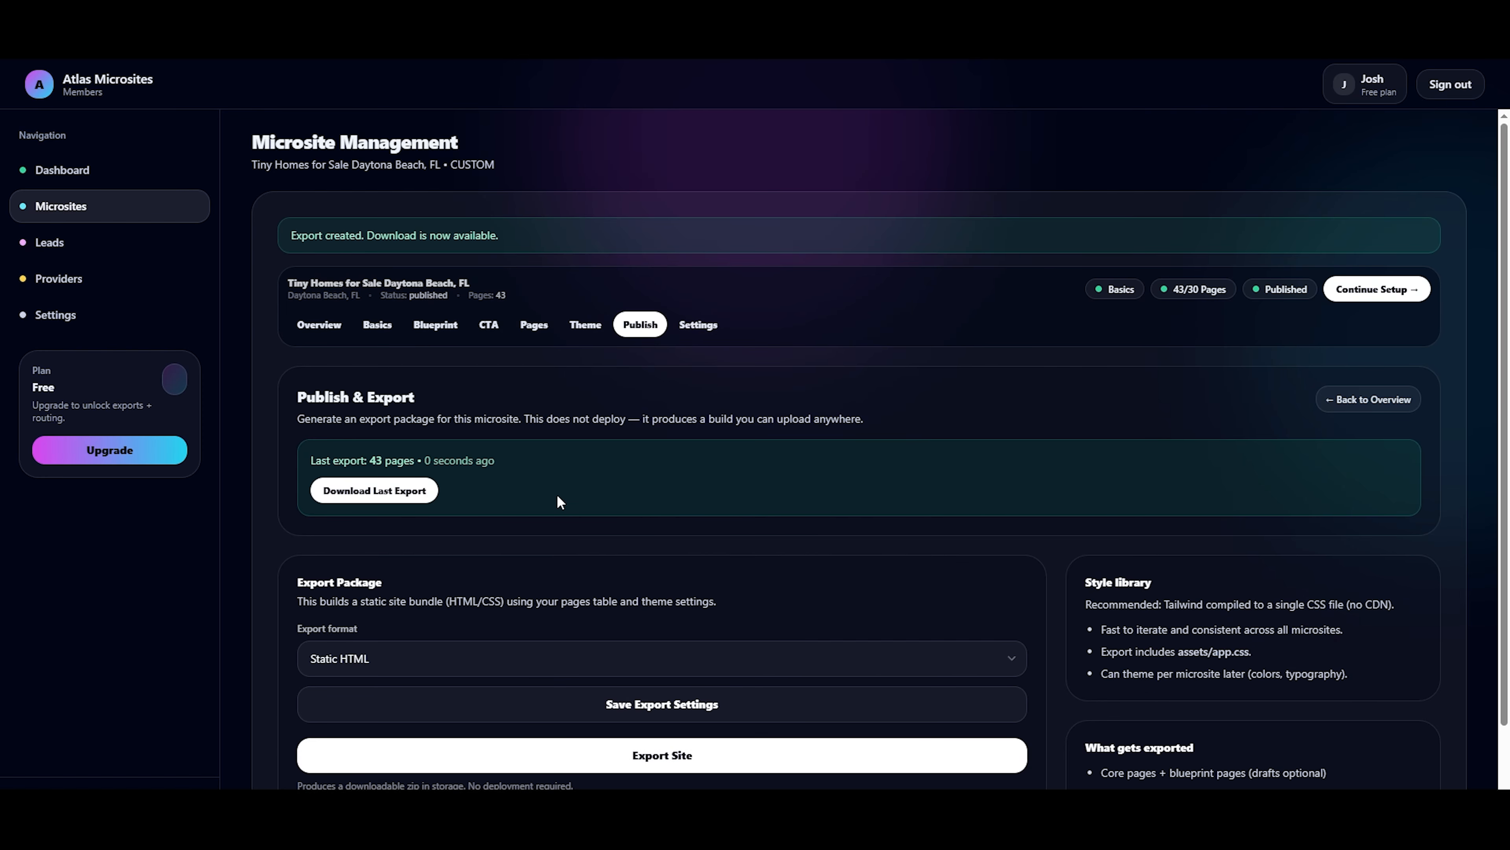
pyautogui.moveTo(339, 451); pyautogui.dragTo(300, 443)
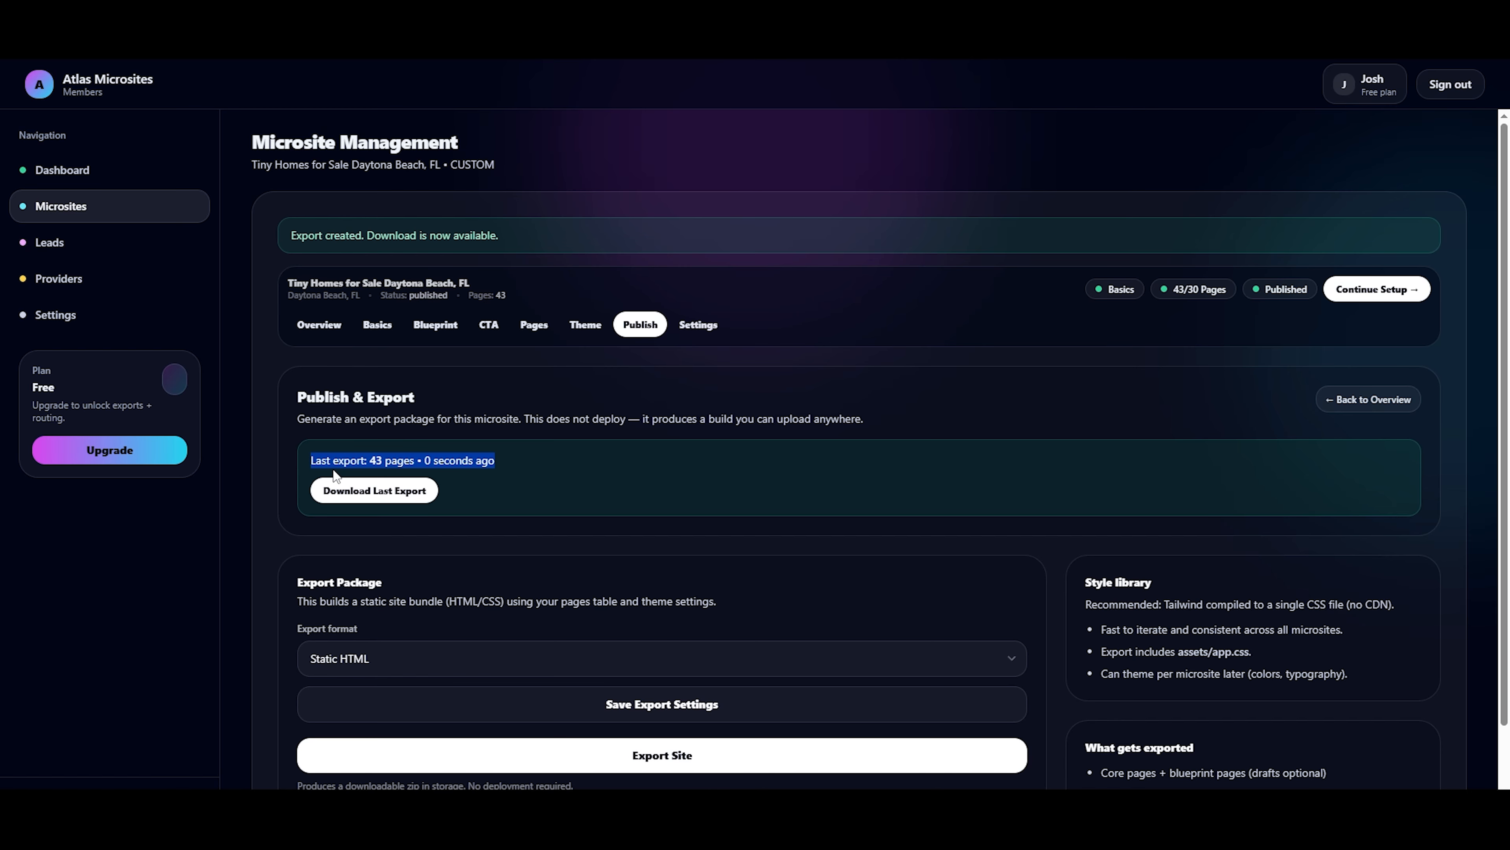
pyautogui.click(370, 497)
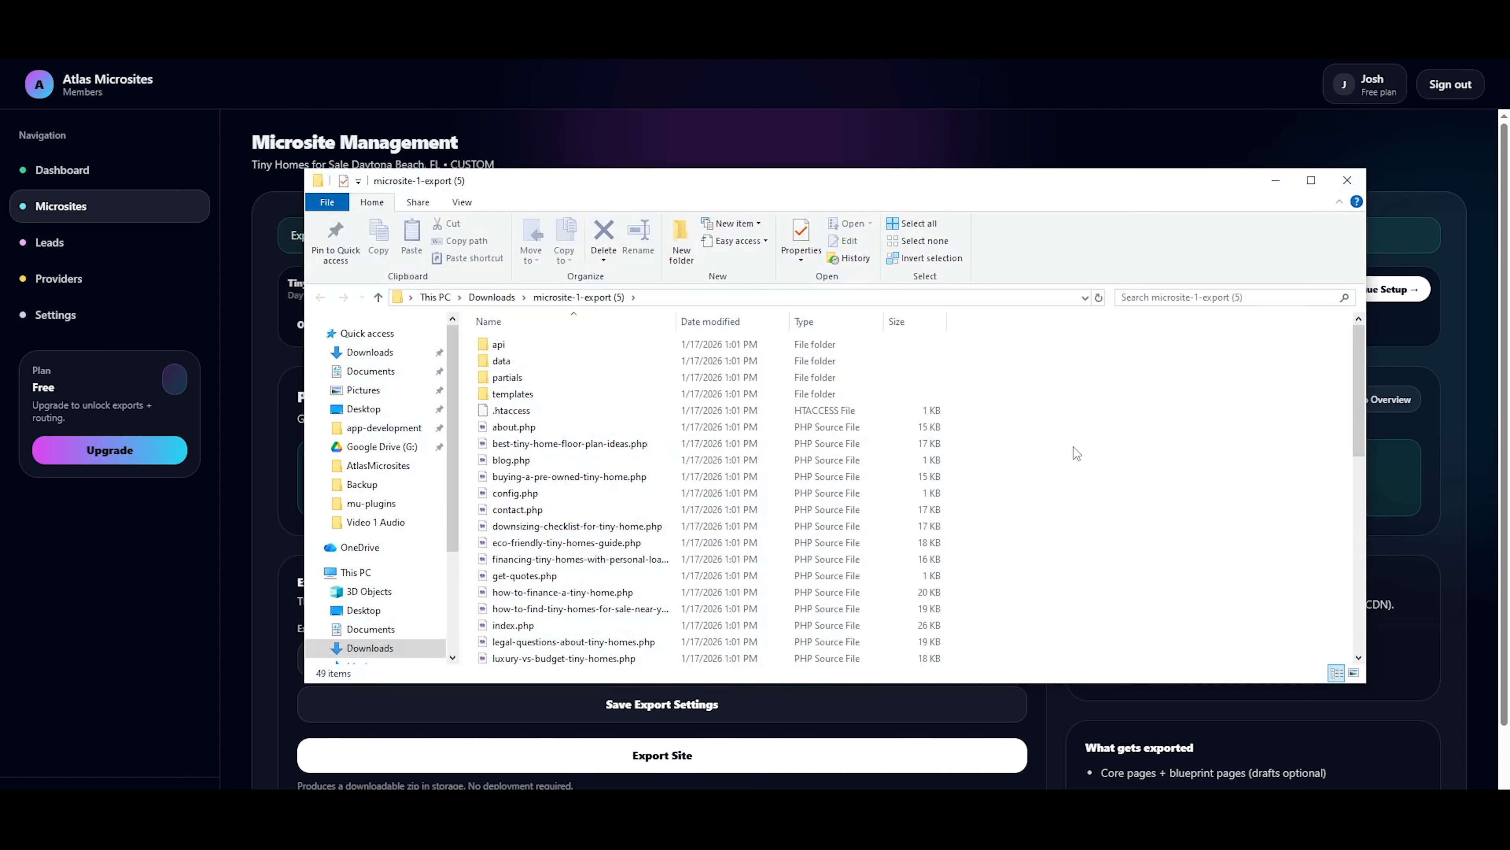
# Switch to File Explorer and look through the exported files in the microsite-1-export (5) folder.
pyautogui.scroll(-2, 1077, 454)
pyautogui.scroll(-6, 1073, 446)
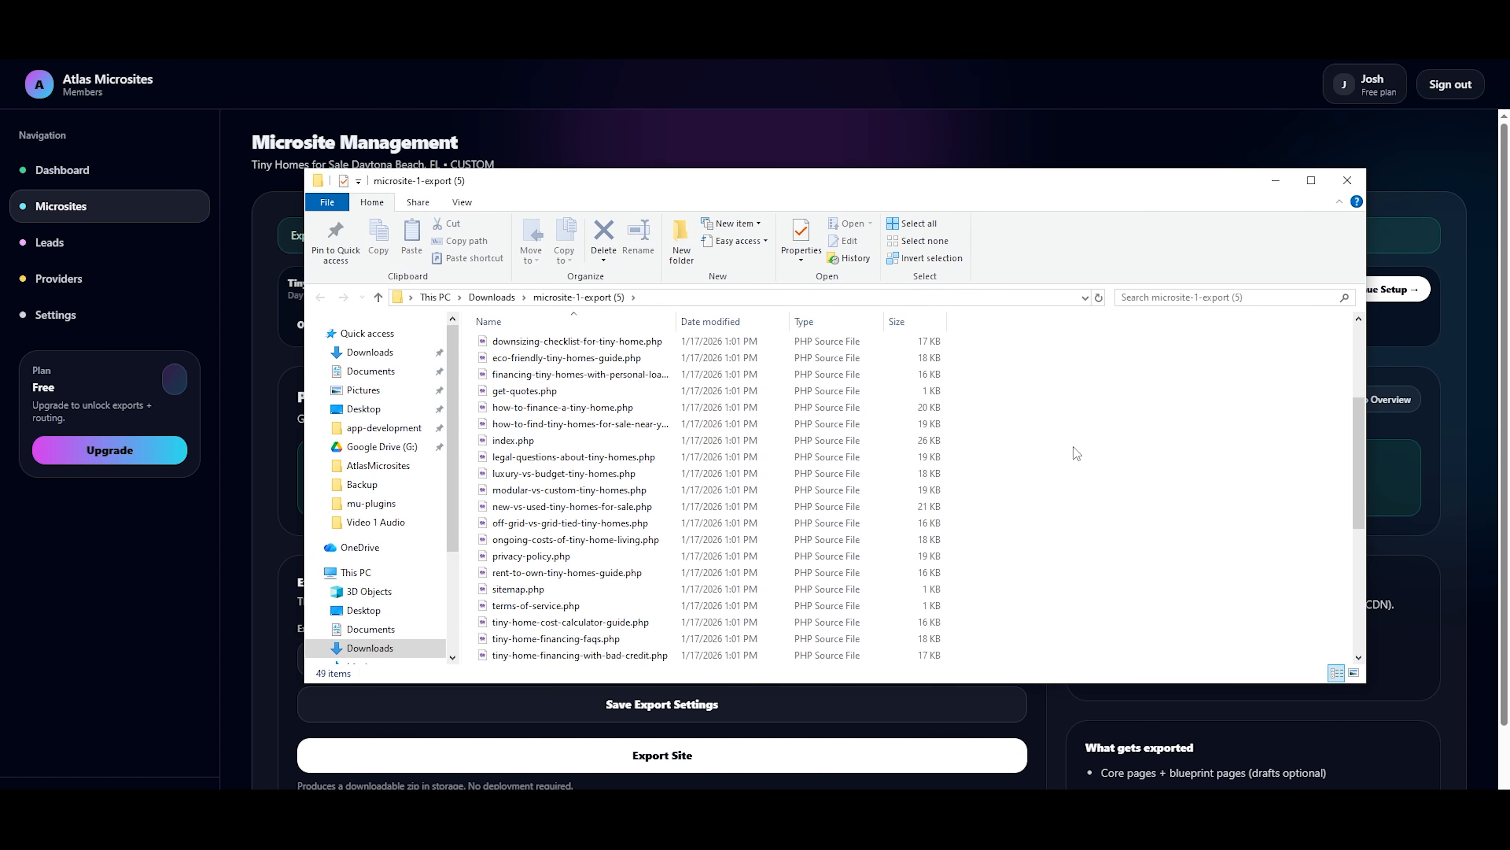
pyautogui.scroll(-2, 1073, 446)
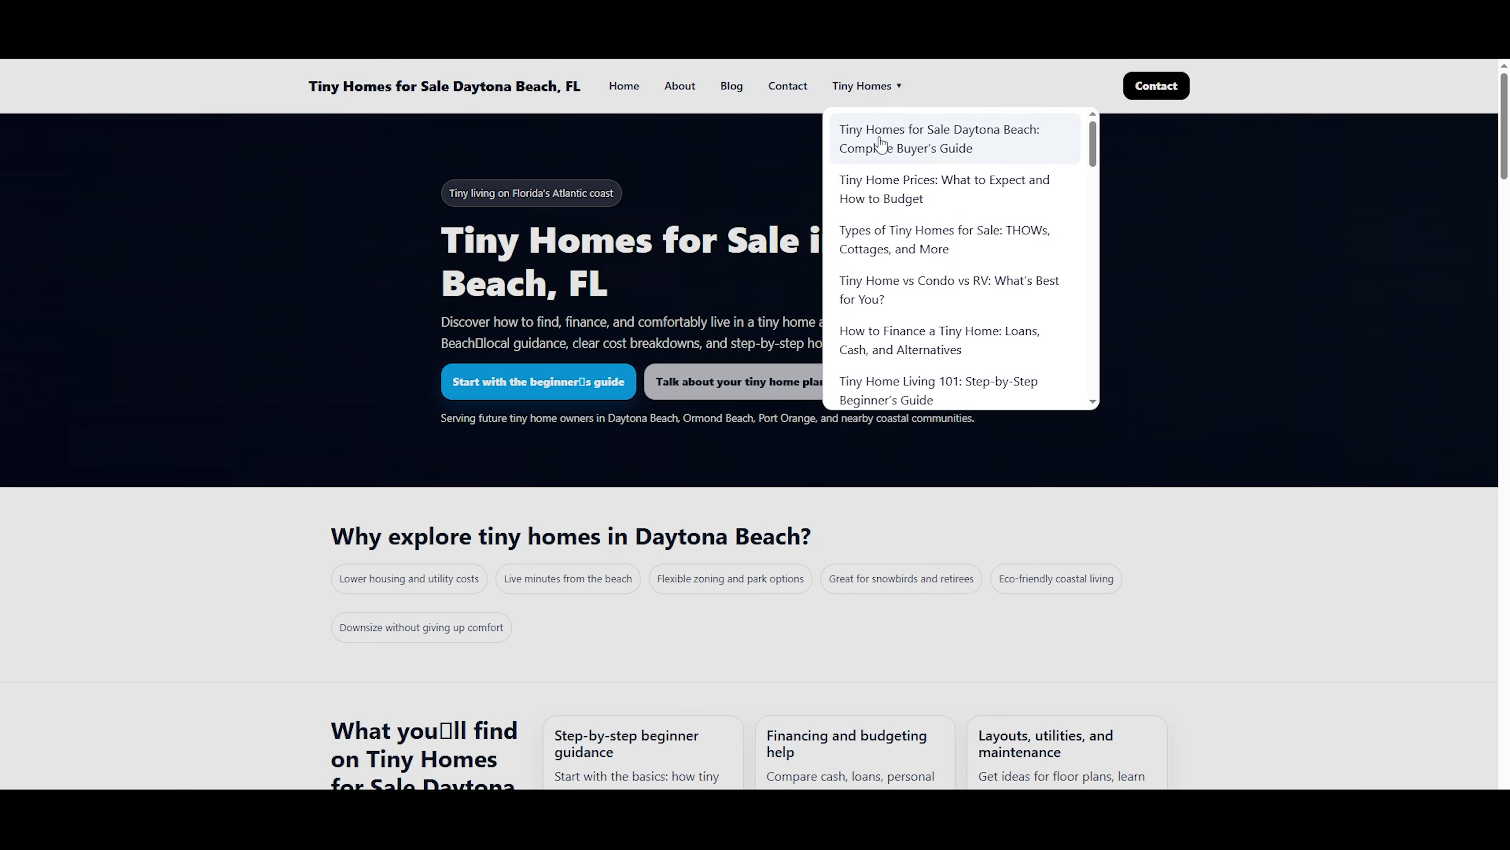
# On the live Daytona Beach site, open the "Tiny Home Living 101: Step-by-Step Beginner's Guide" page and examine its content, image placeholder and internal links.
pyautogui.scroll(-2, 883, 148)
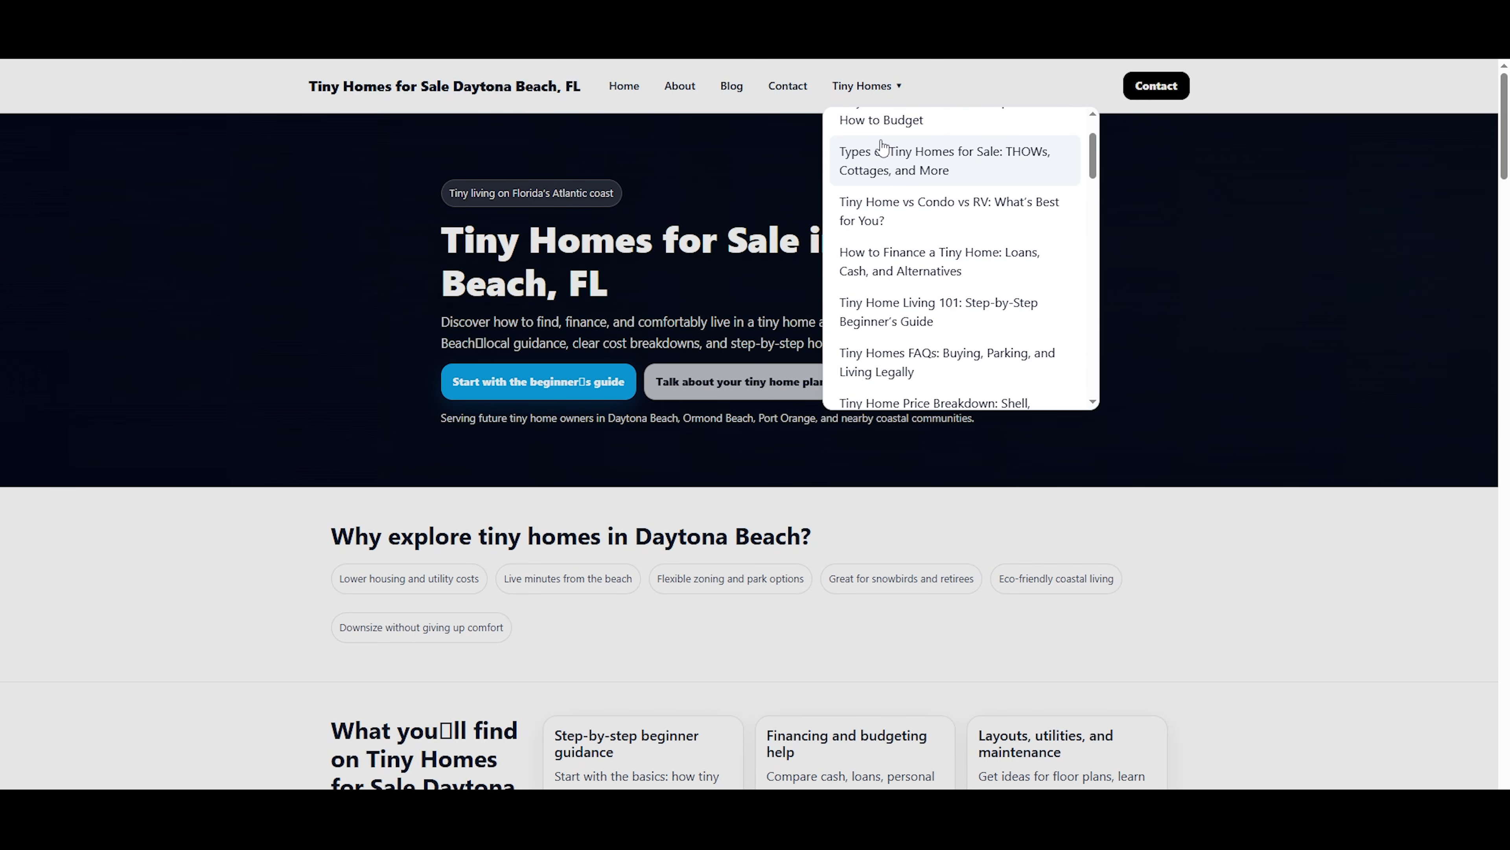
pyautogui.click(876, 326)
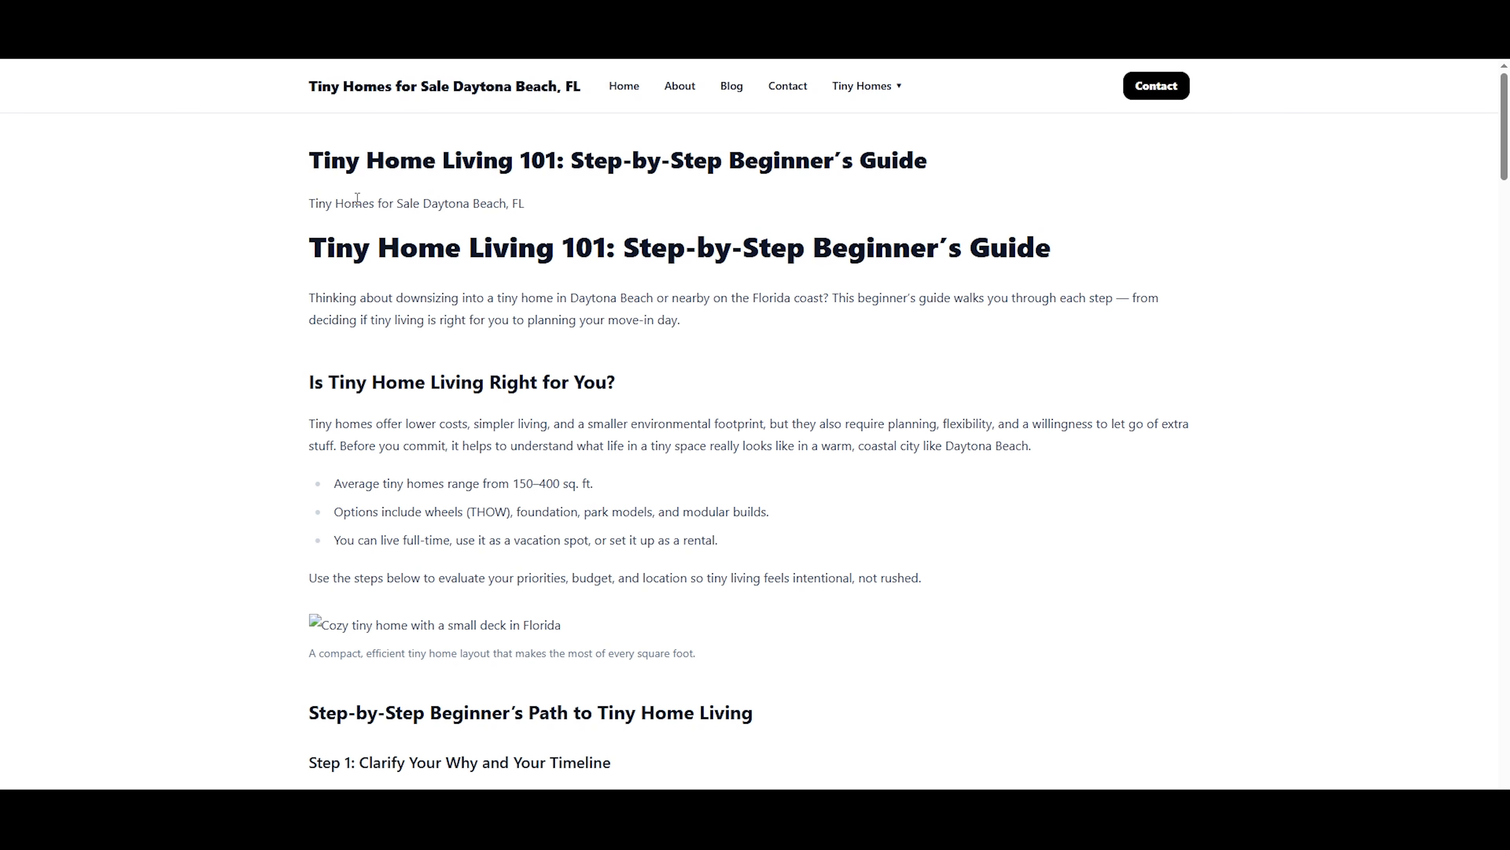
pyautogui.scroll(-4, 356, 200)
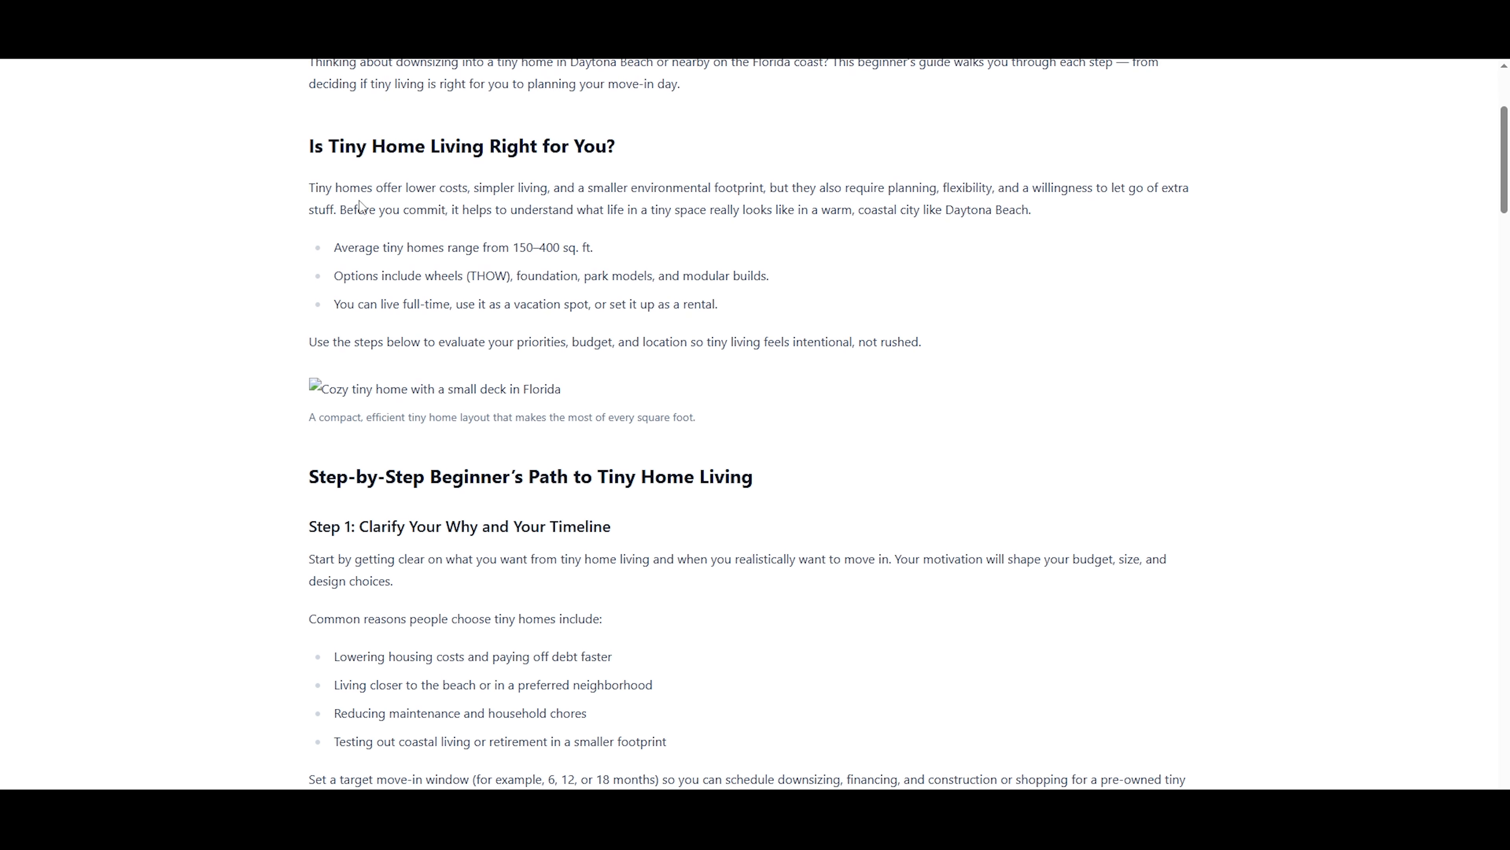
pyautogui.scroll(-3, 361, 207)
pyautogui.moveTo(311, 229); pyautogui.dragTo(741, 249)
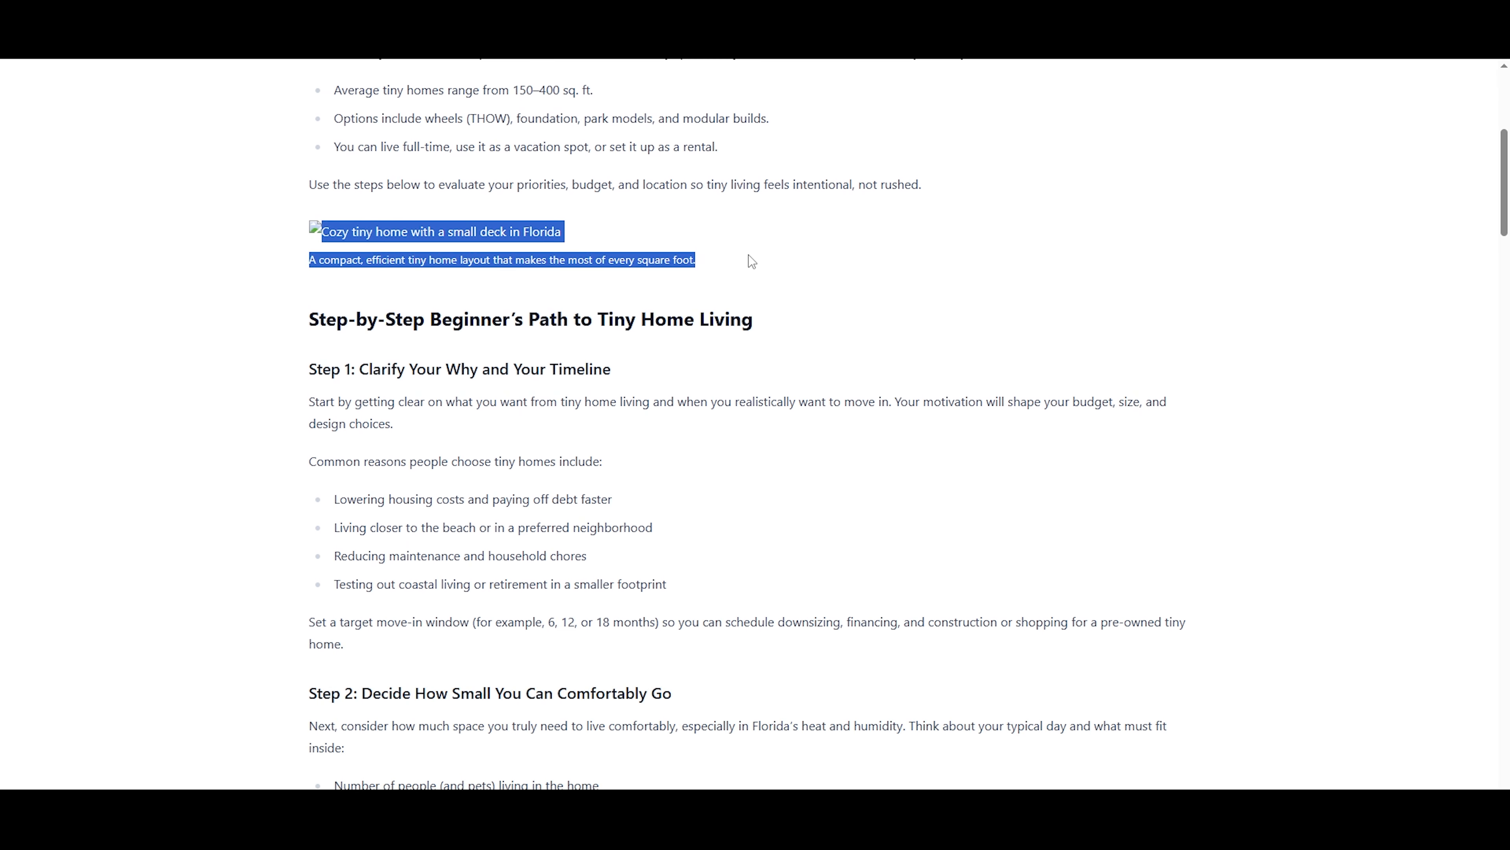
pyautogui.scroll(-2, 748, 255)
pyautogui.scroll(-4, 749, 256)
pyautogui.scroll(3, 244, 324)
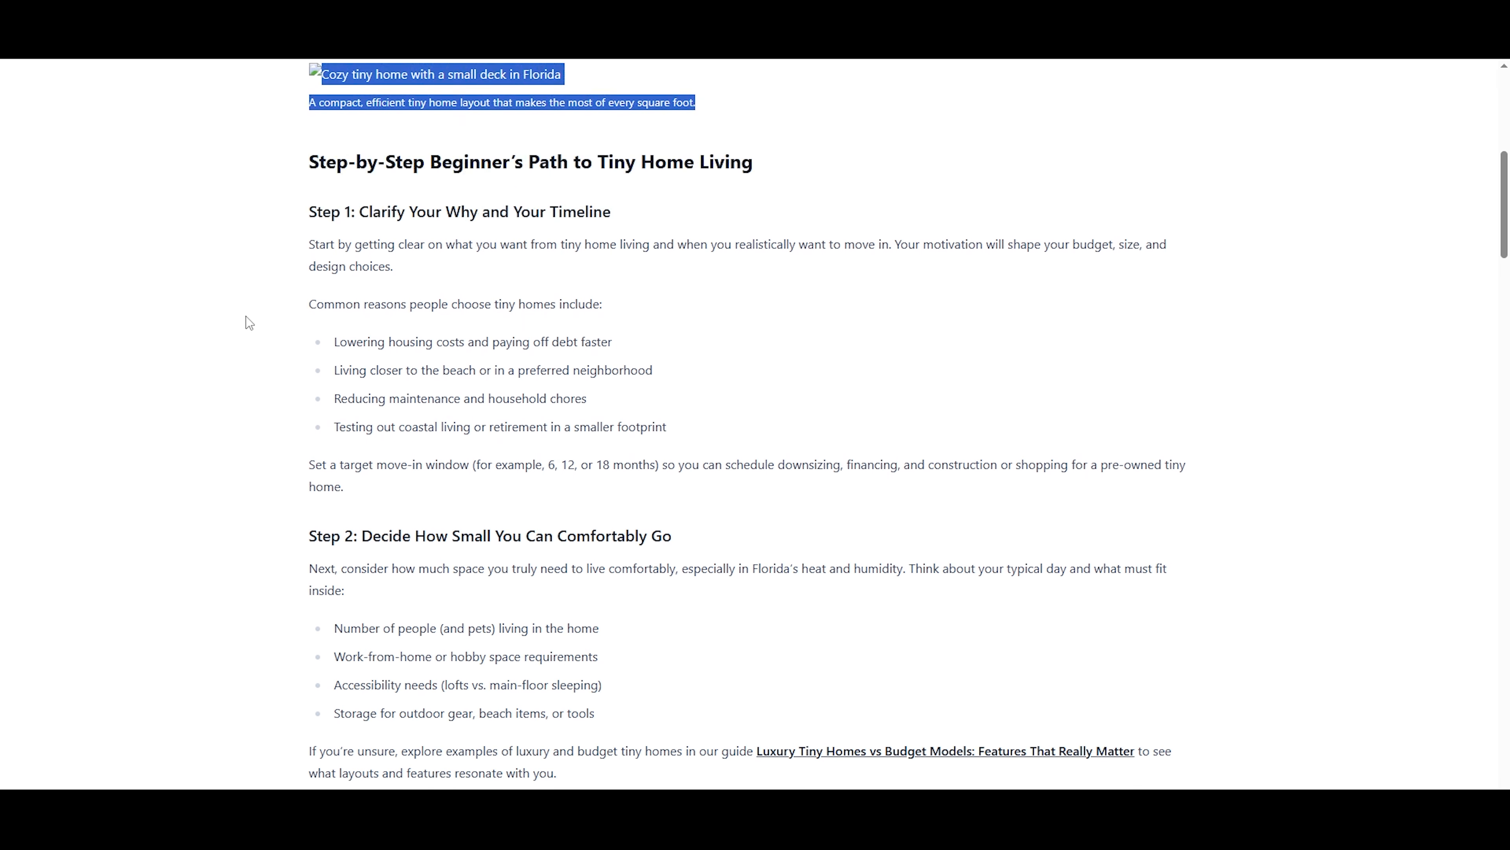
pyautogui.scroll(-13, 243, 327)
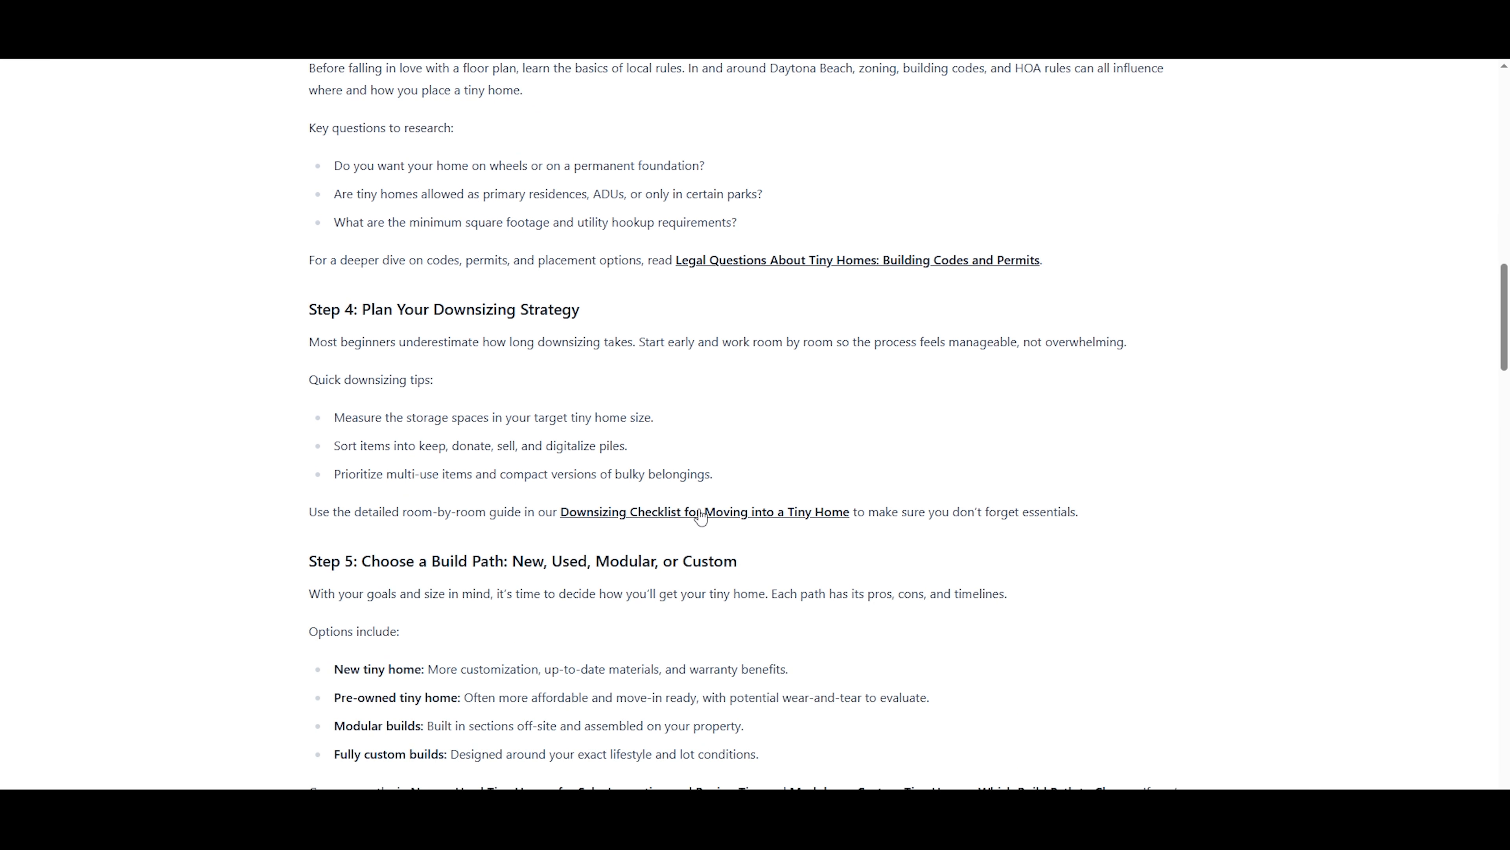
# Follow the internal link to "Downsizing Checklist for Moving into a Tiny Home" and review that page down to its footer.
pyautogui.click(701, 513)
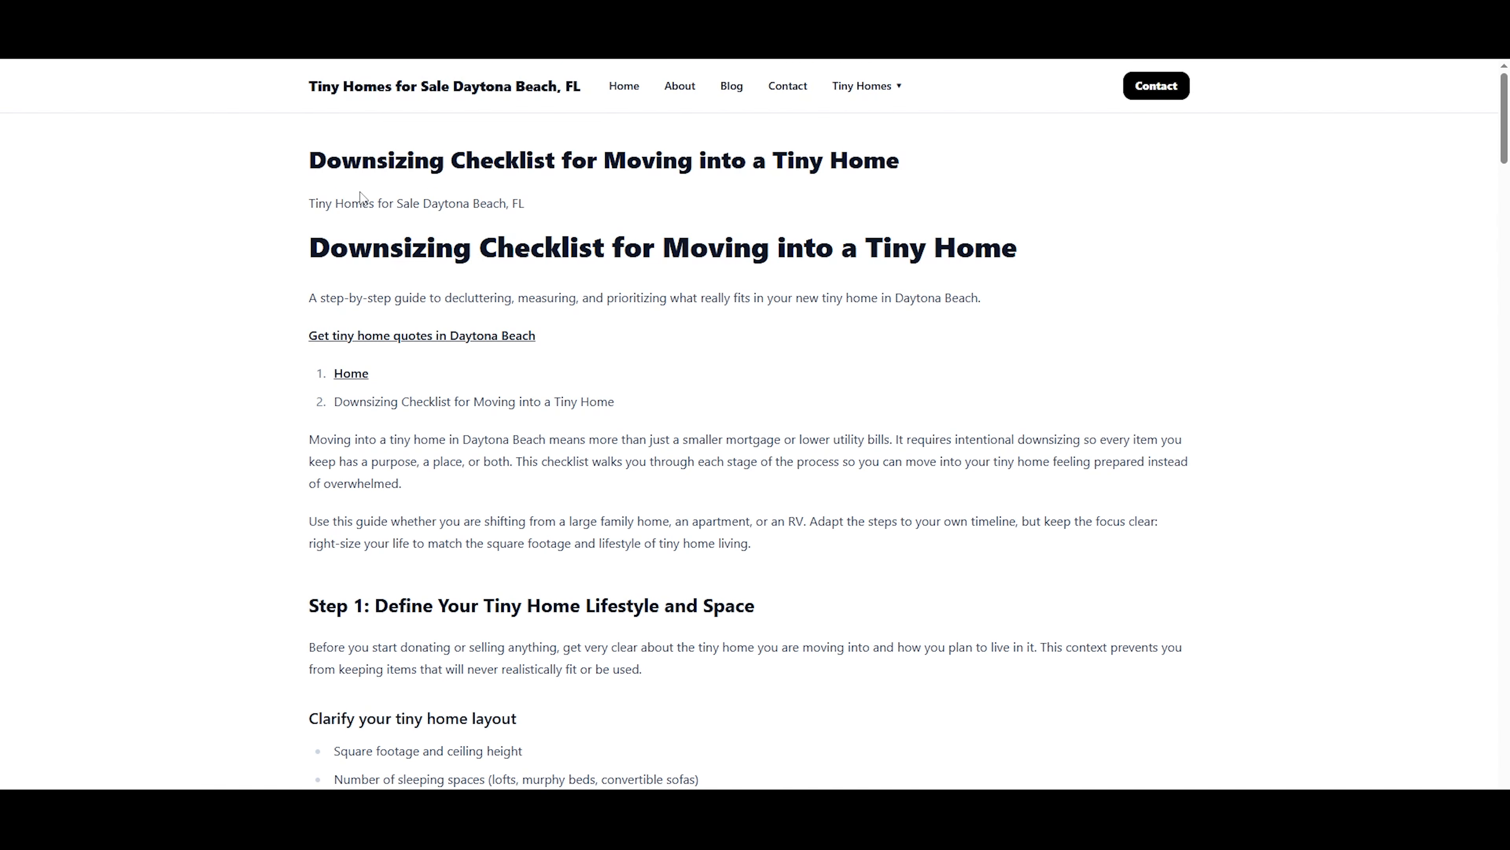
pyautogui.scroll(-6, 360, 196)
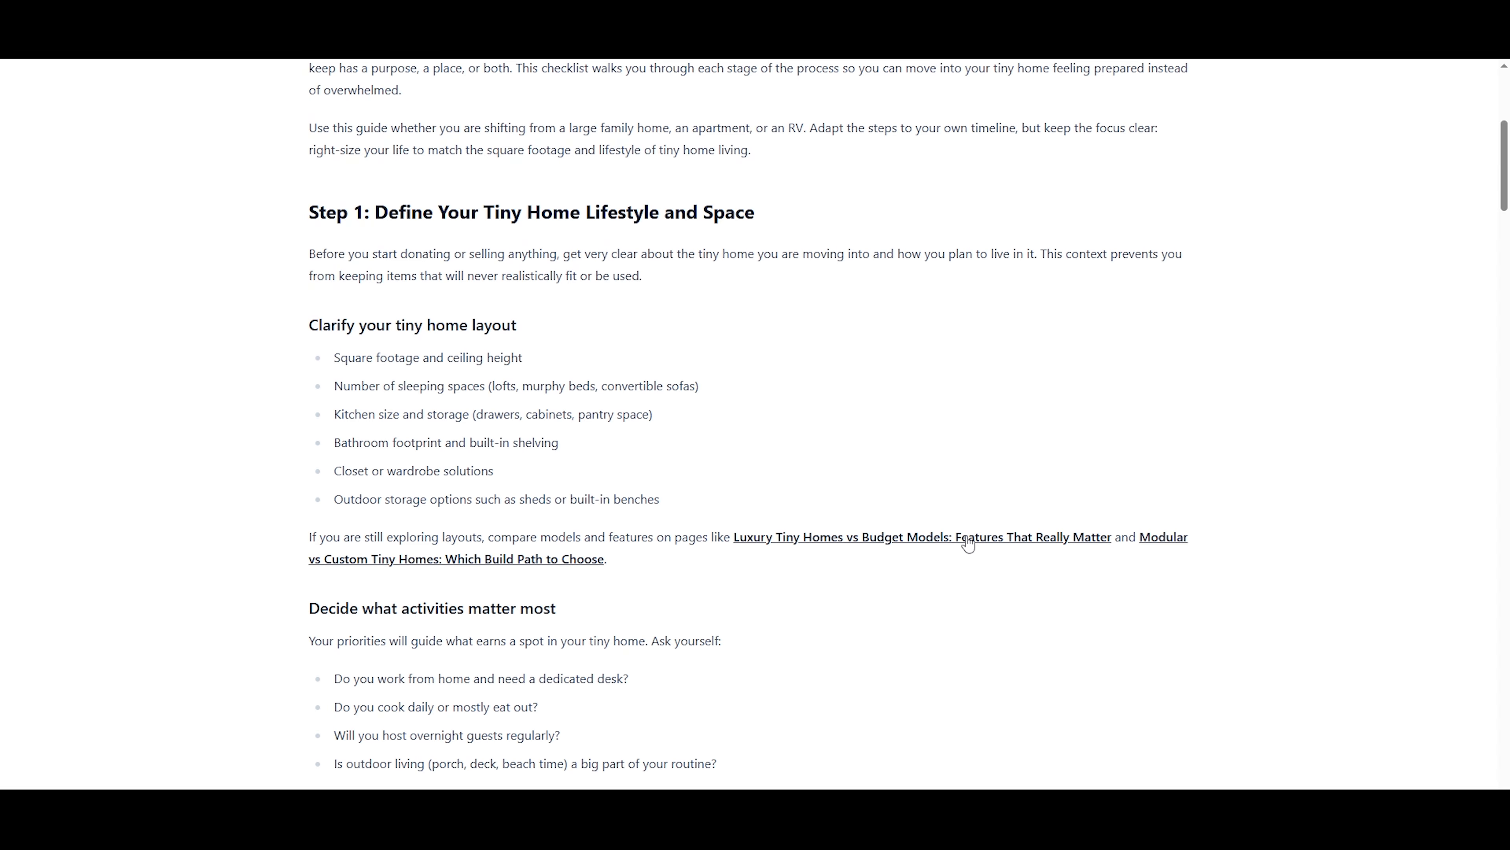
pyautogui.scroll(-10, 969, 543)
pyautogui.scroll(-9, 968, 543)
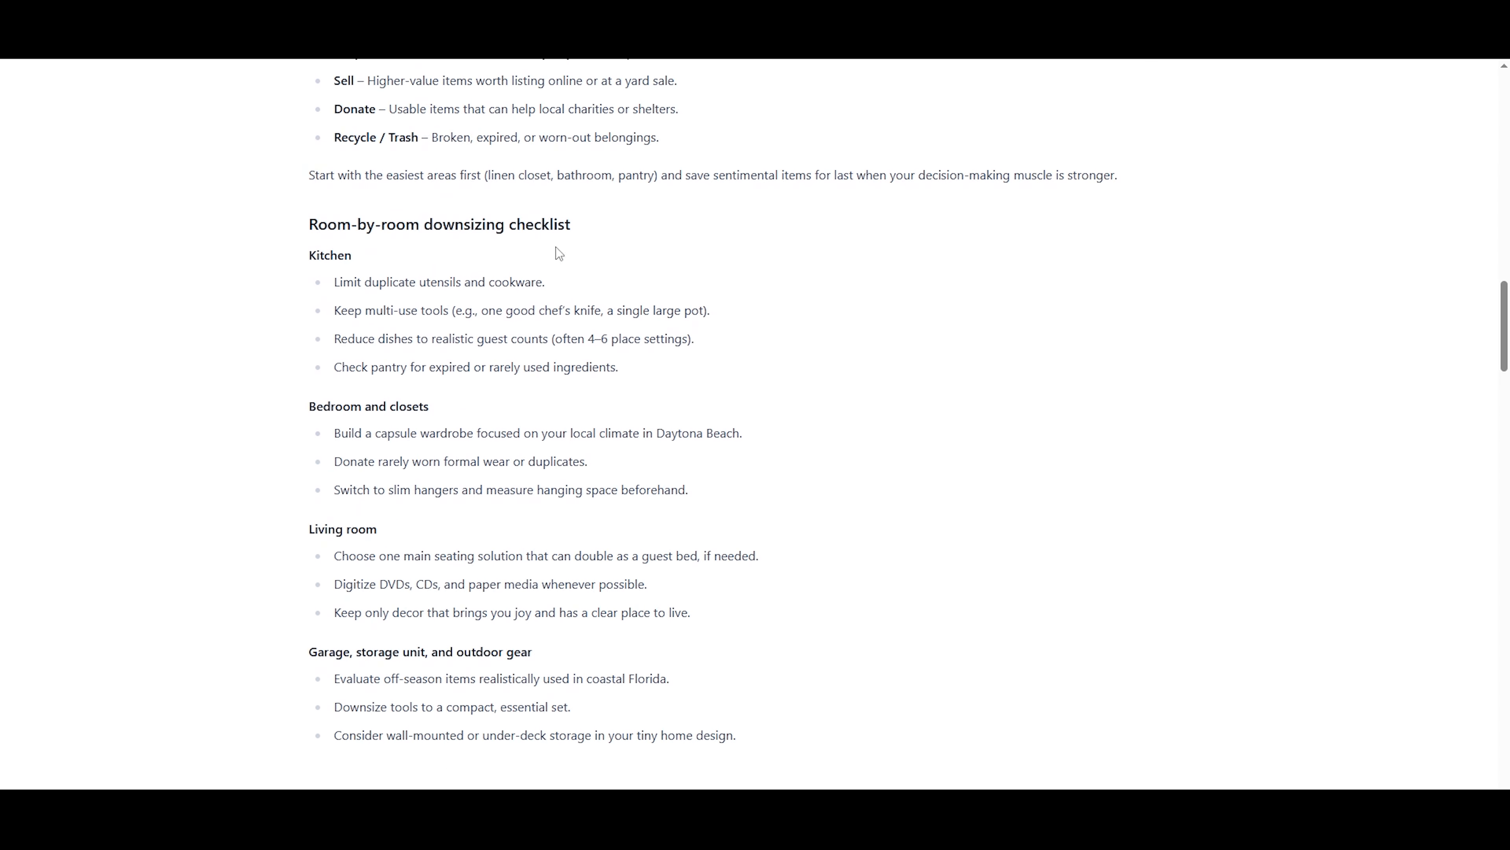
pyautogui.scroll(-10, 344, 212)
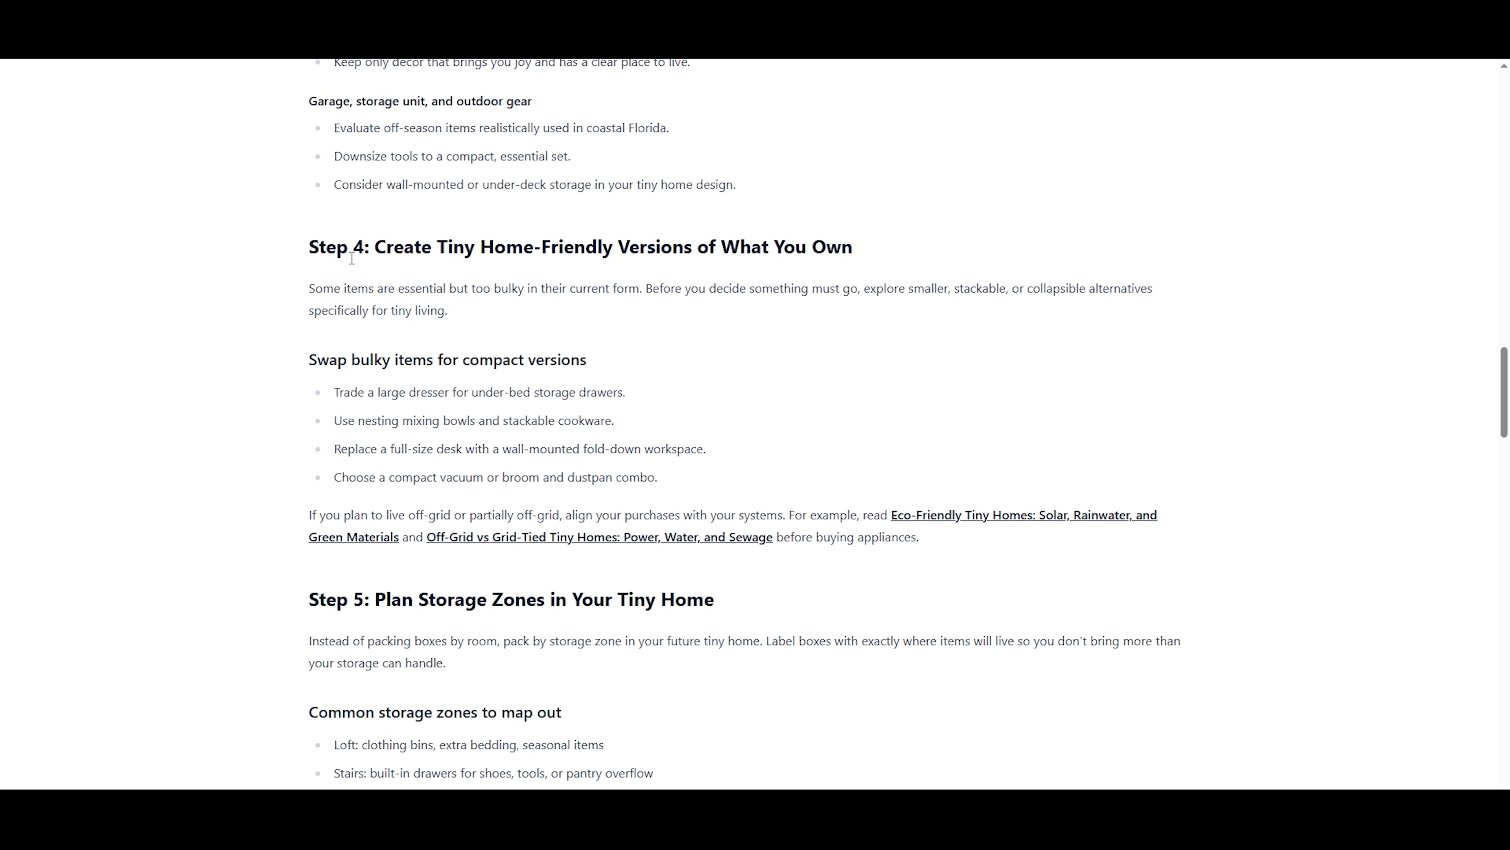
pyautogui.scroll(-5, 354, 262)
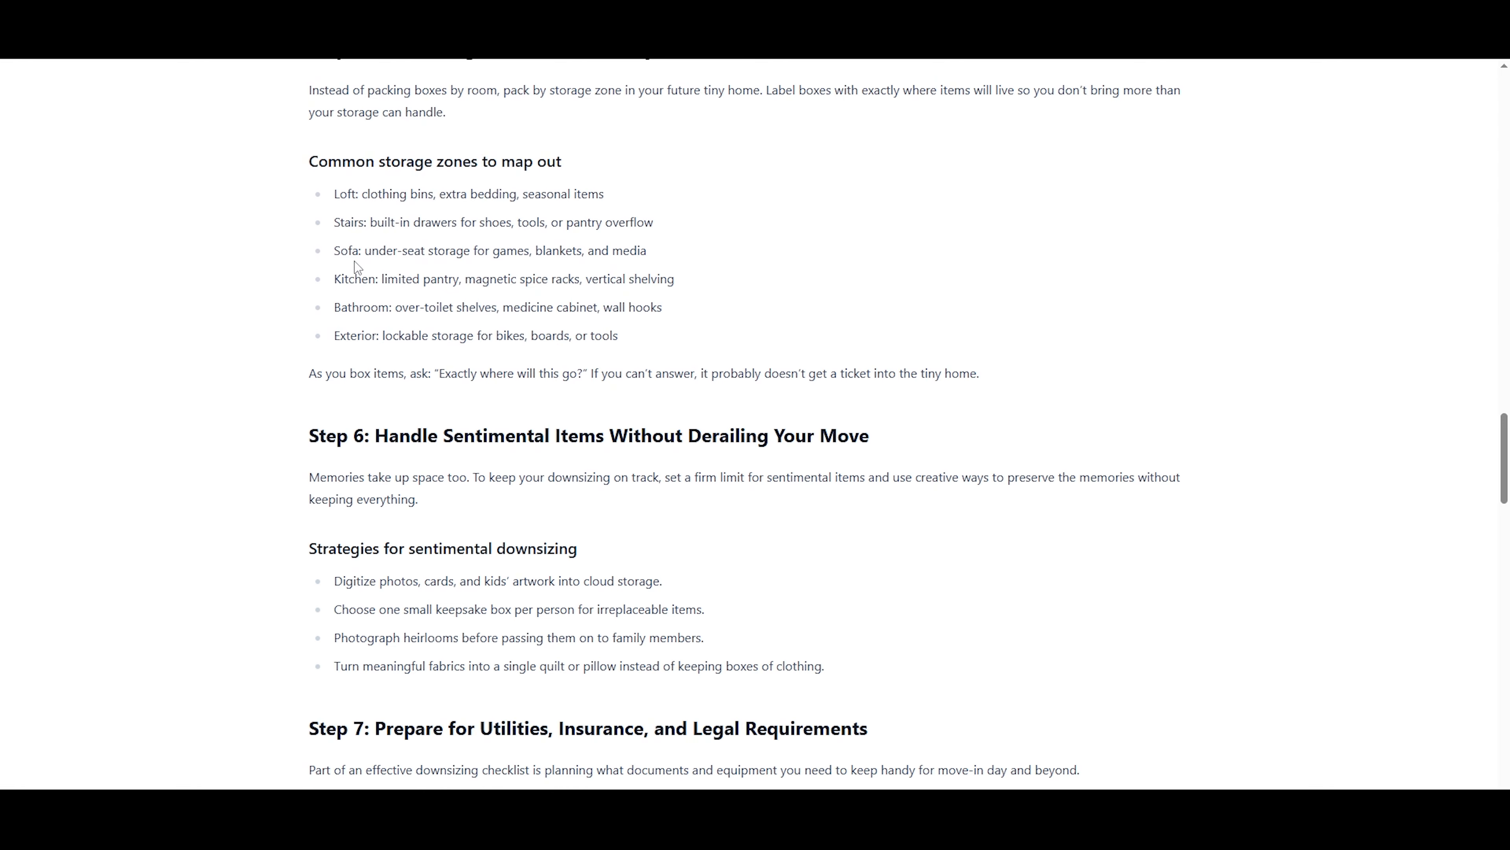
pyautogui.scroll(-20, 357, 268)
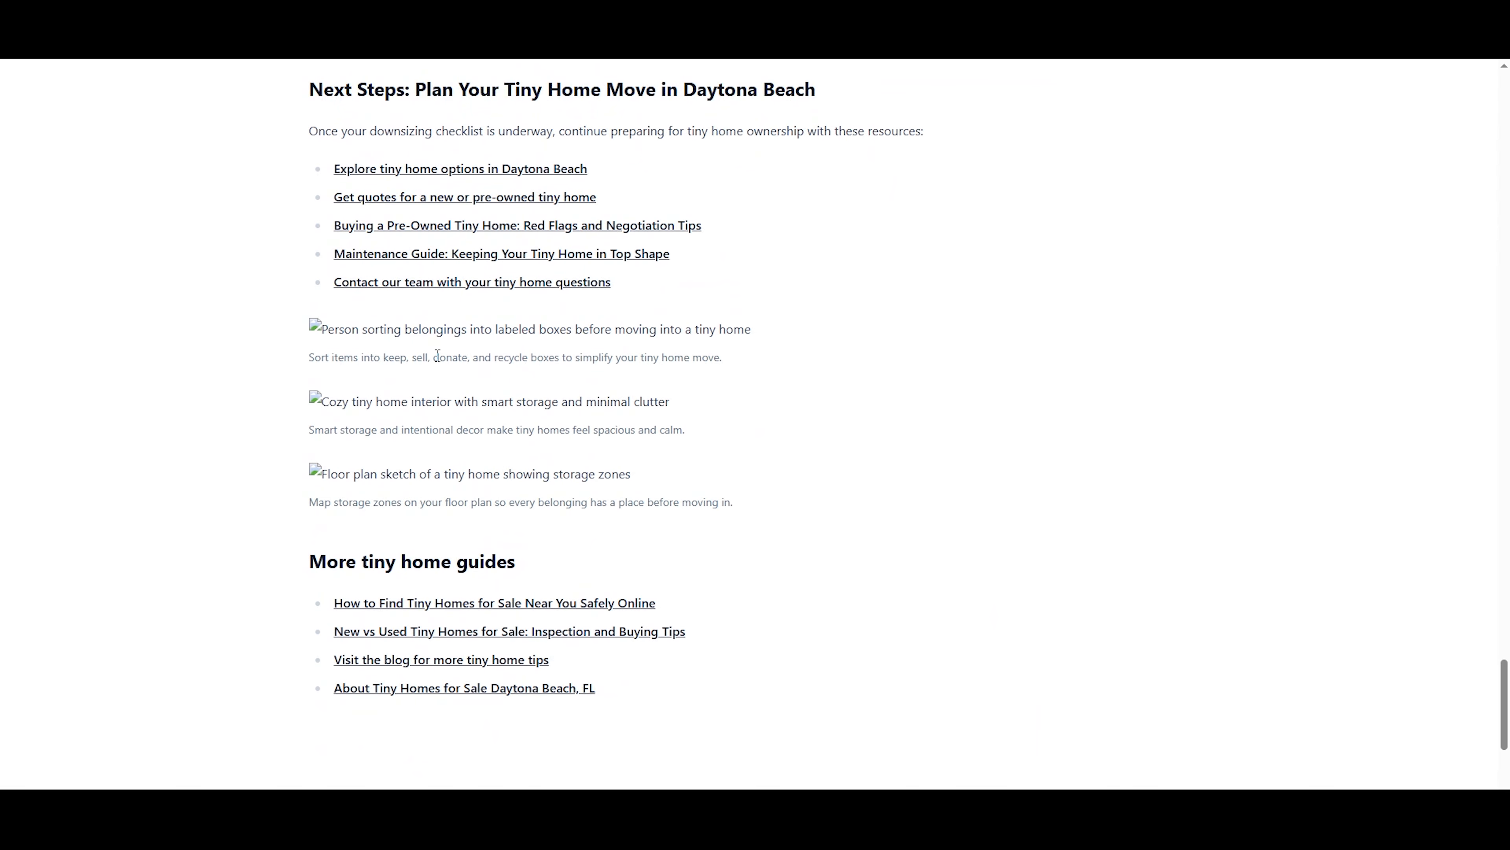
pyautogui.scroll(-5, 494, 570)
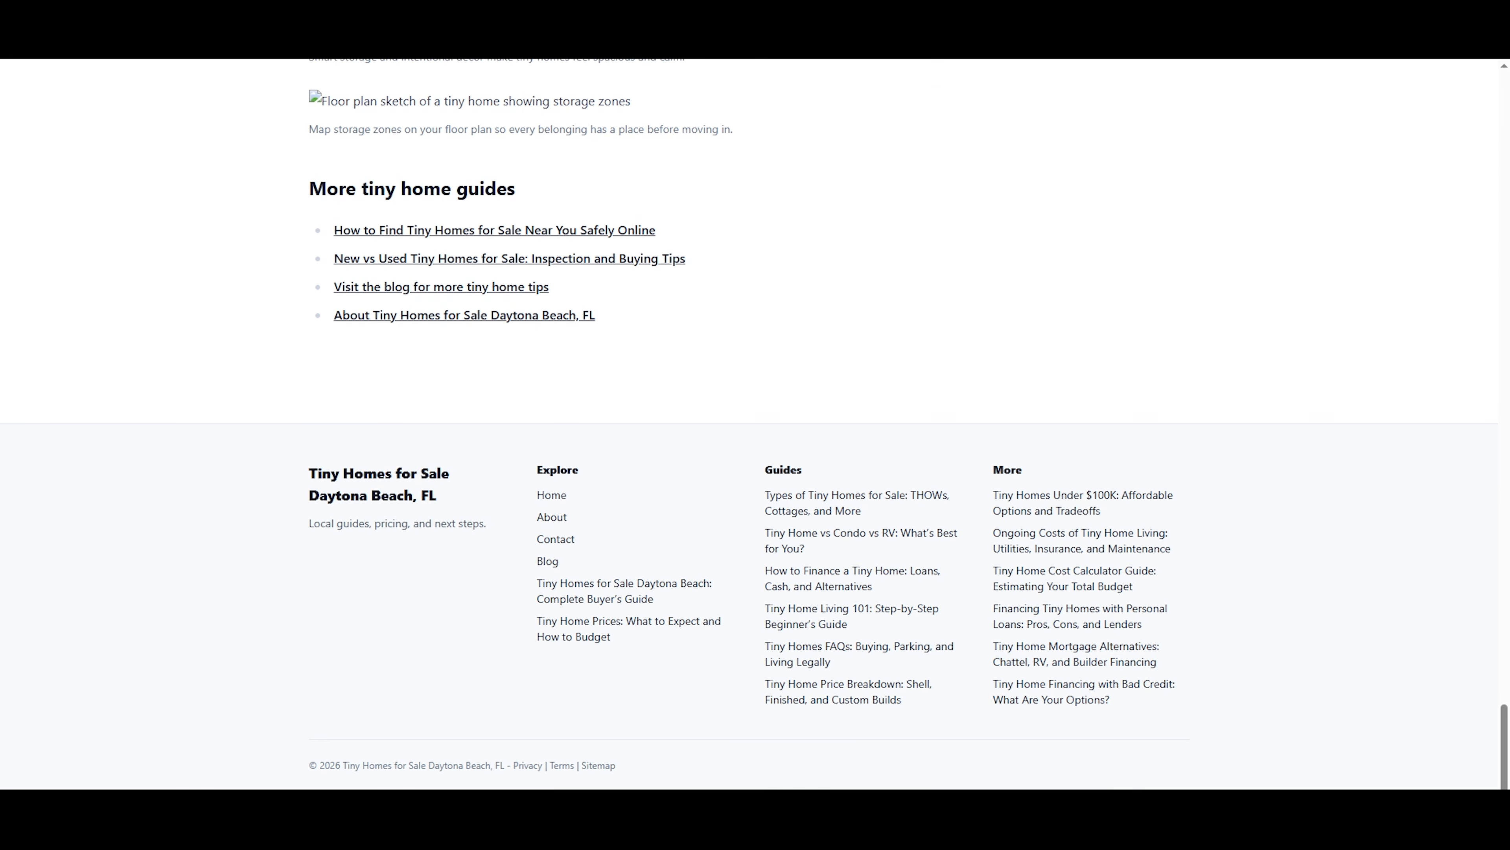
# Check the site's Sitemap, Terms and Privacy pages through the footer links.
pyautogui.click(600, 765)
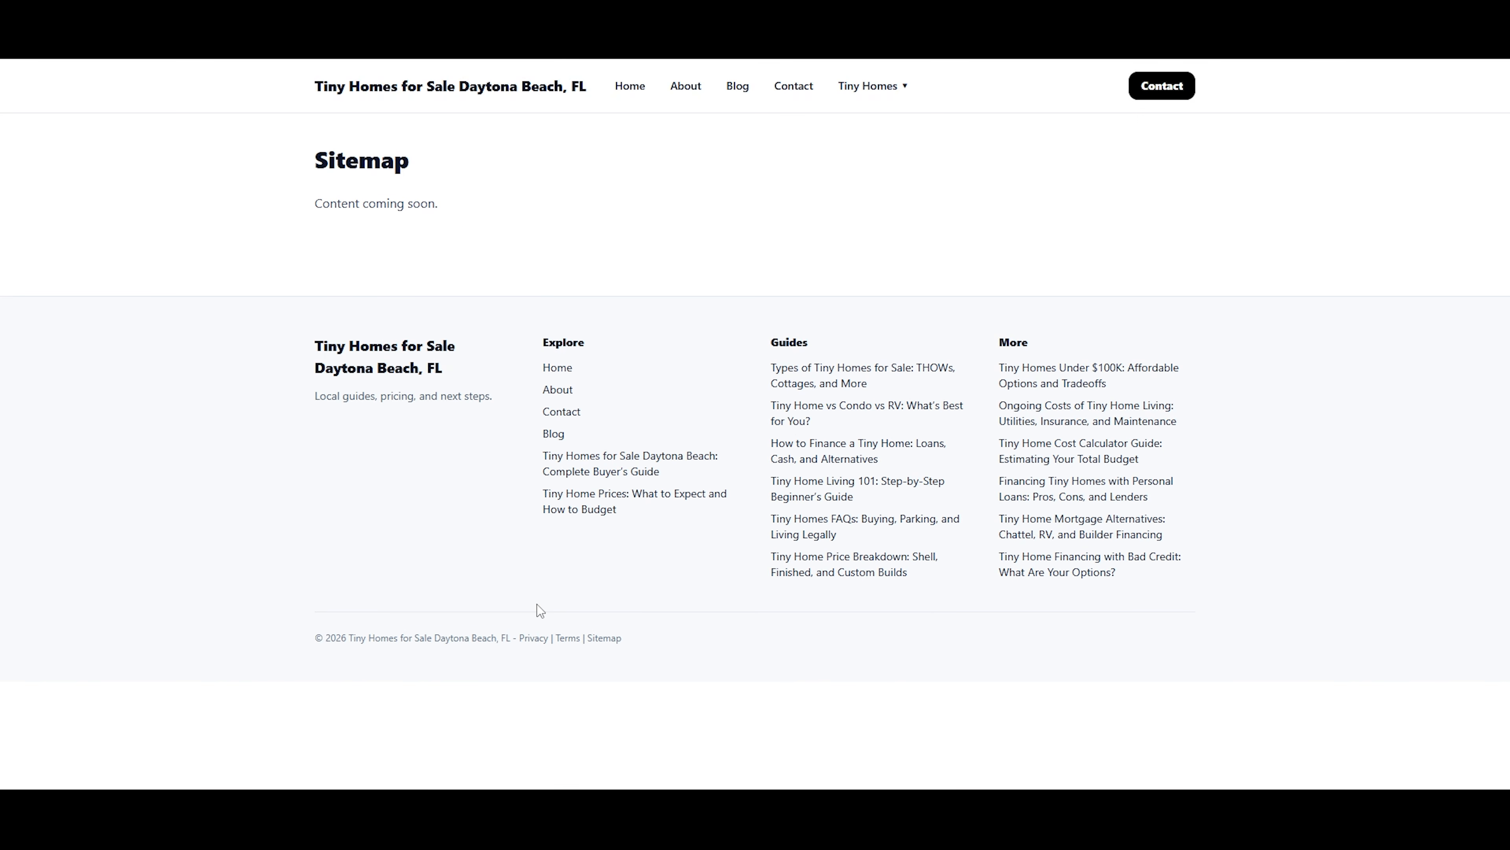
pyautogui.click(571, 639)
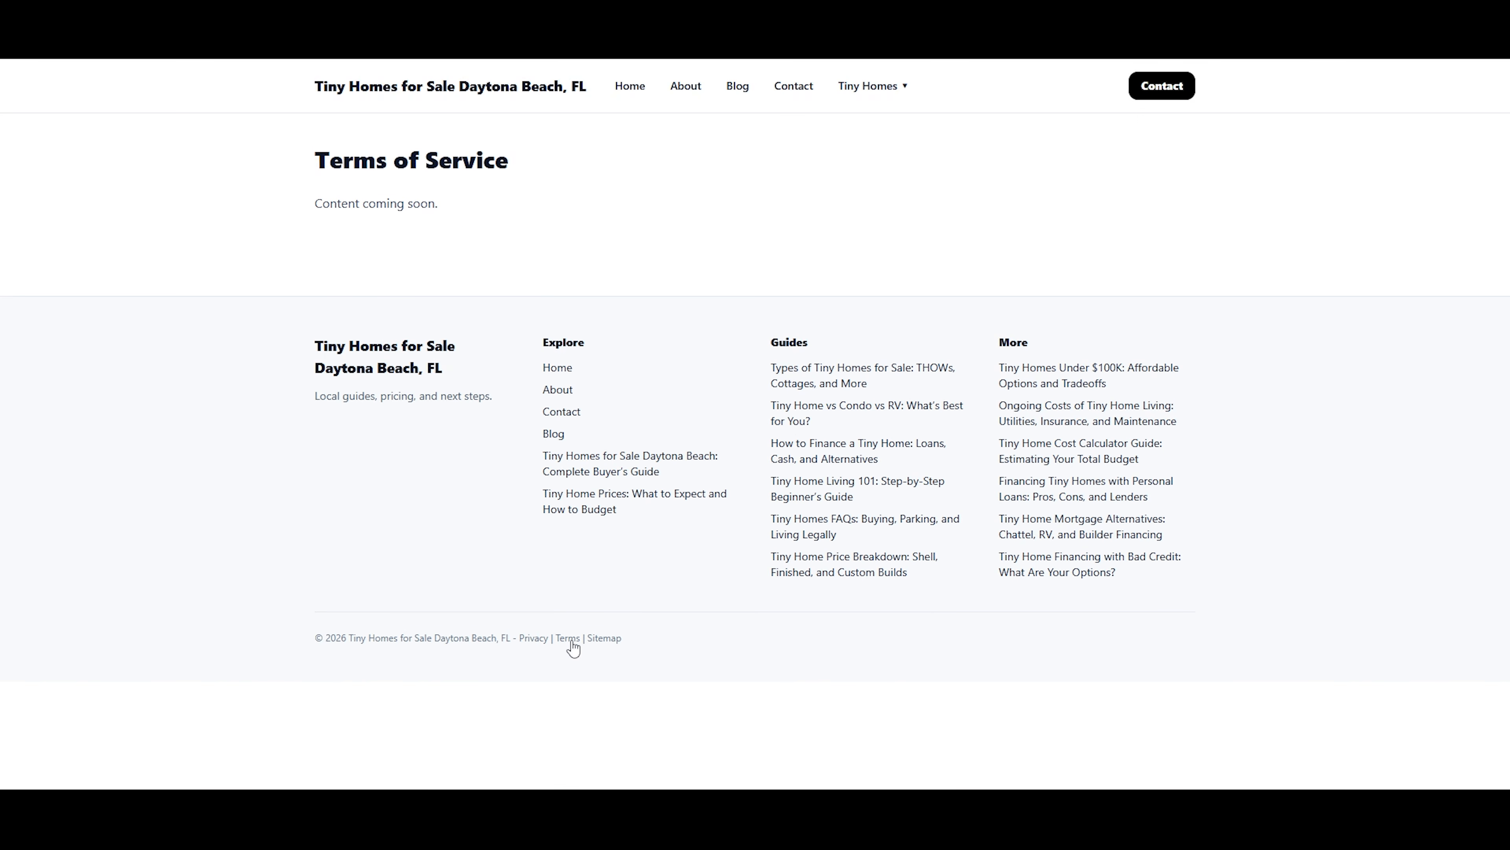
pyautogui.click(531, 638)
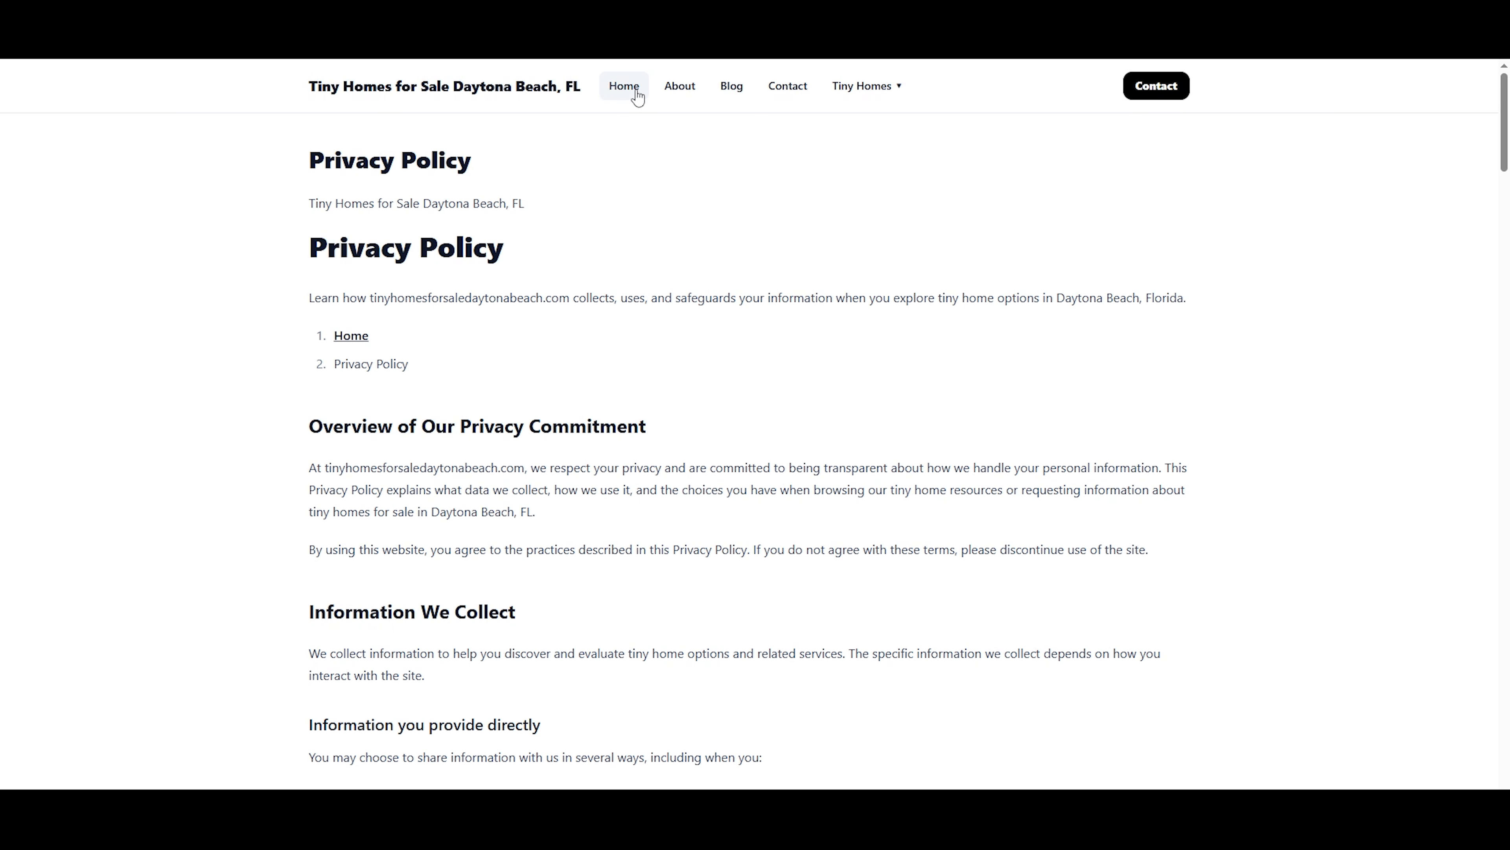
# Return to the site's home page, review its sections down to the footer, and go back to the hero section.
pyautogui.click(347, 338)
pyautogui.scroll(-15, 925, 333)
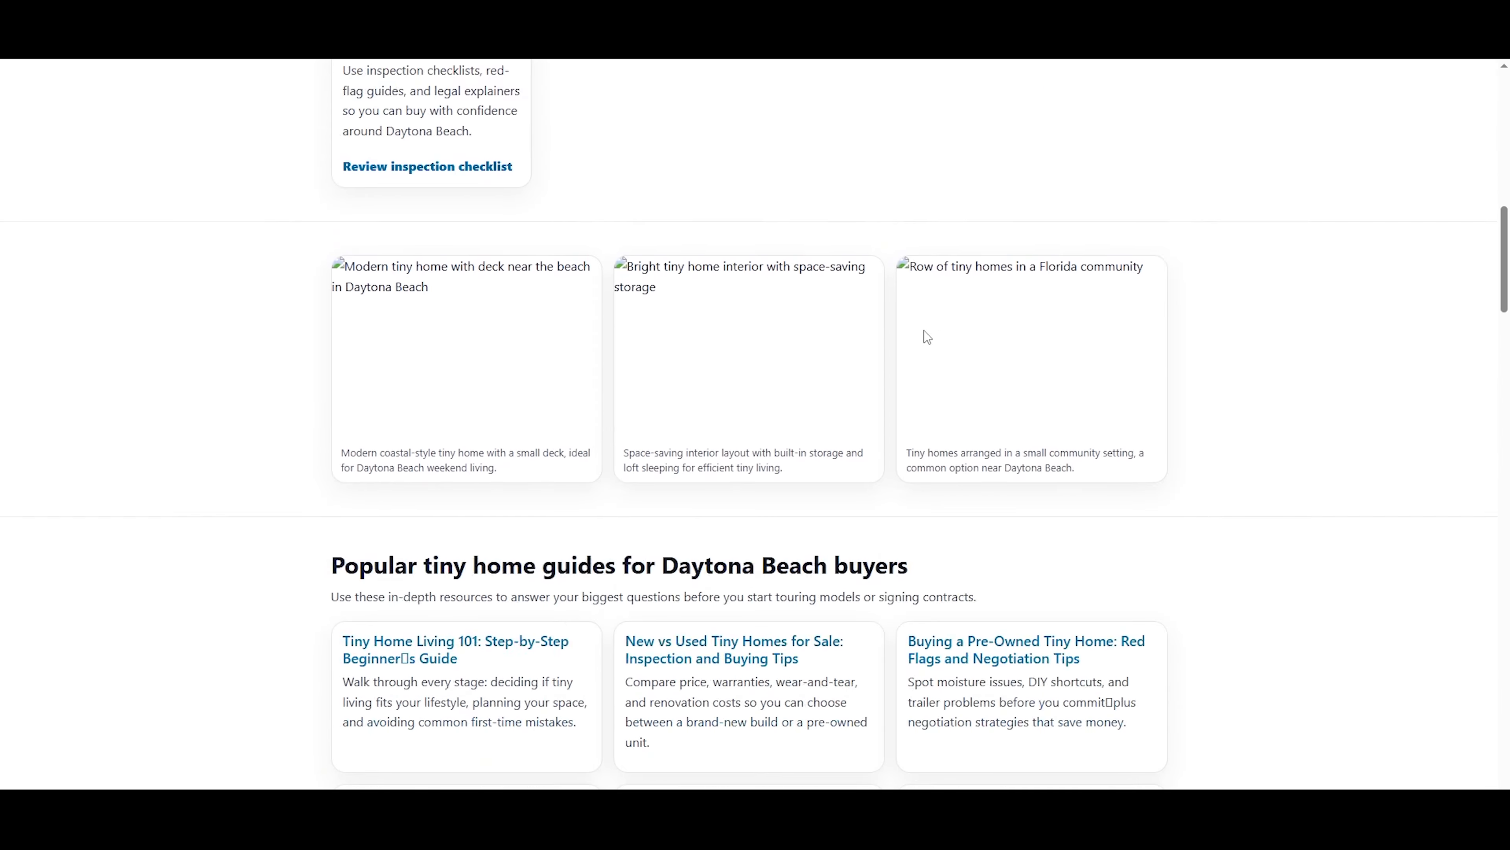
pyautogui.scroll(-15, 926, 337)
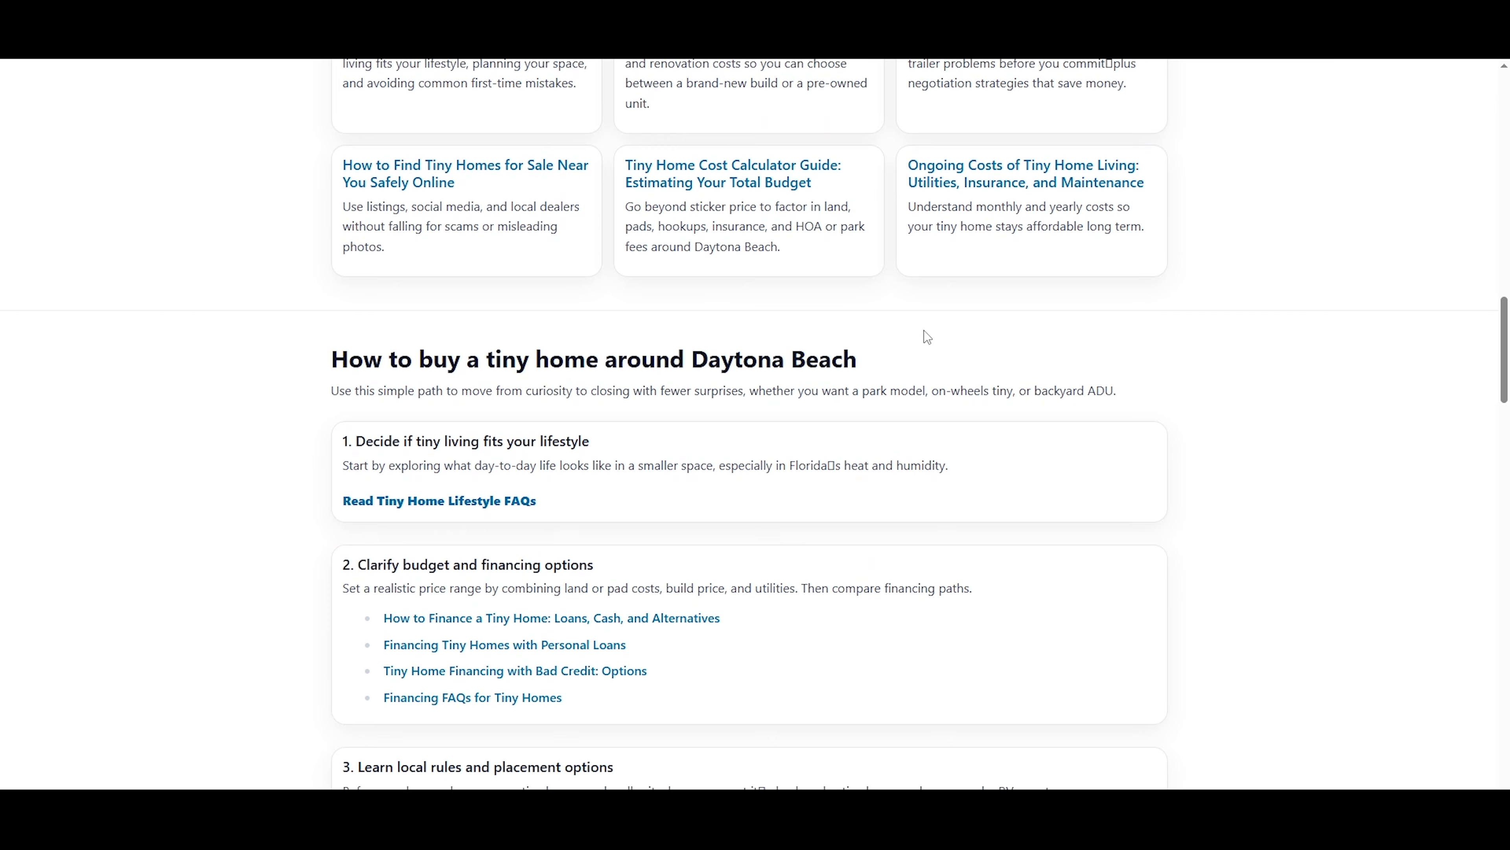
pyautogui.scroll(-12, 925, 333)
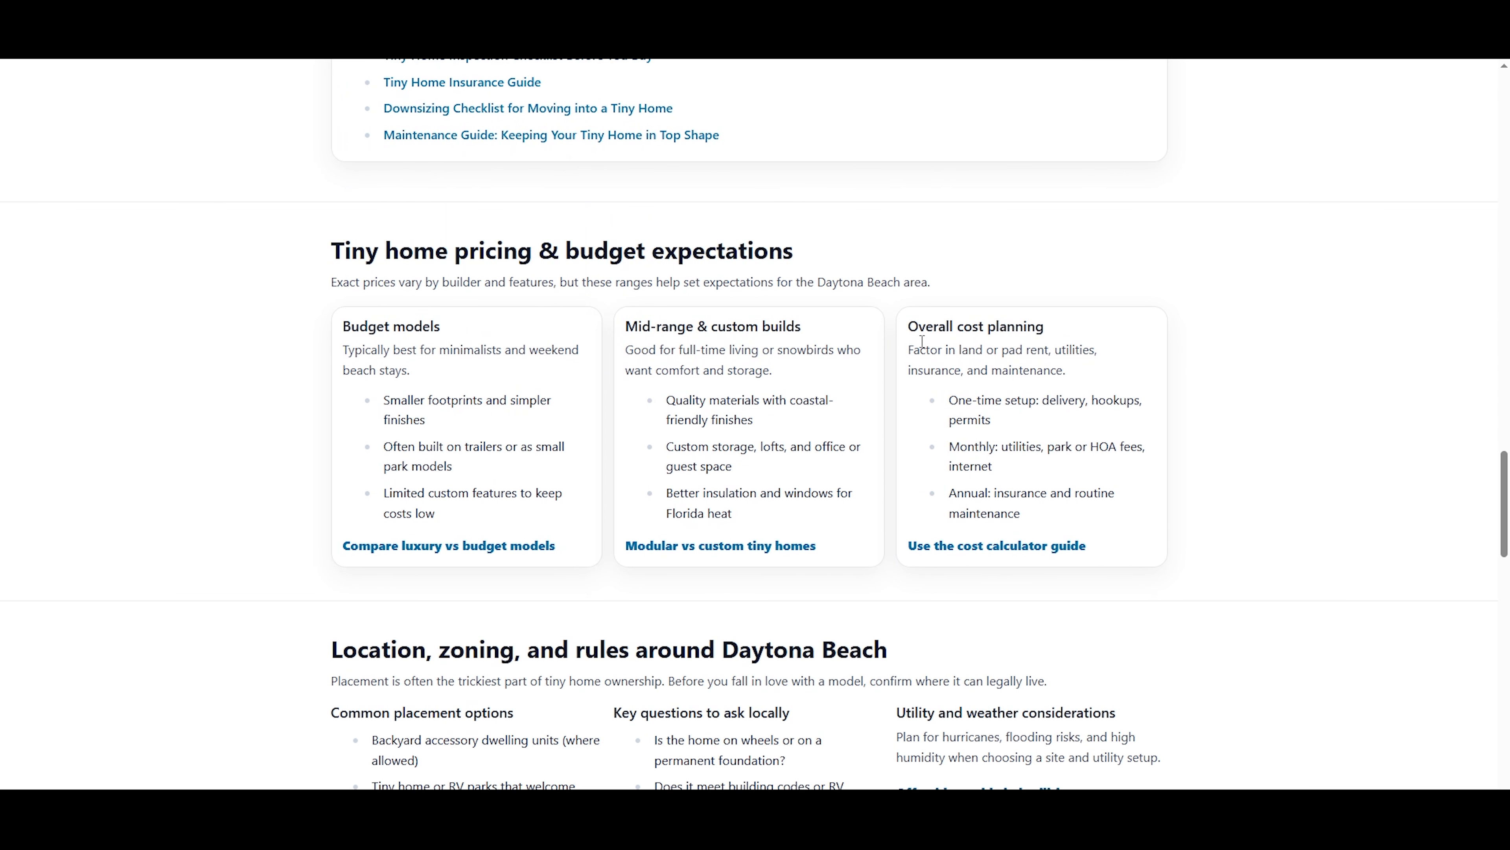
pyautogui.scroll(-15, 922, 341)
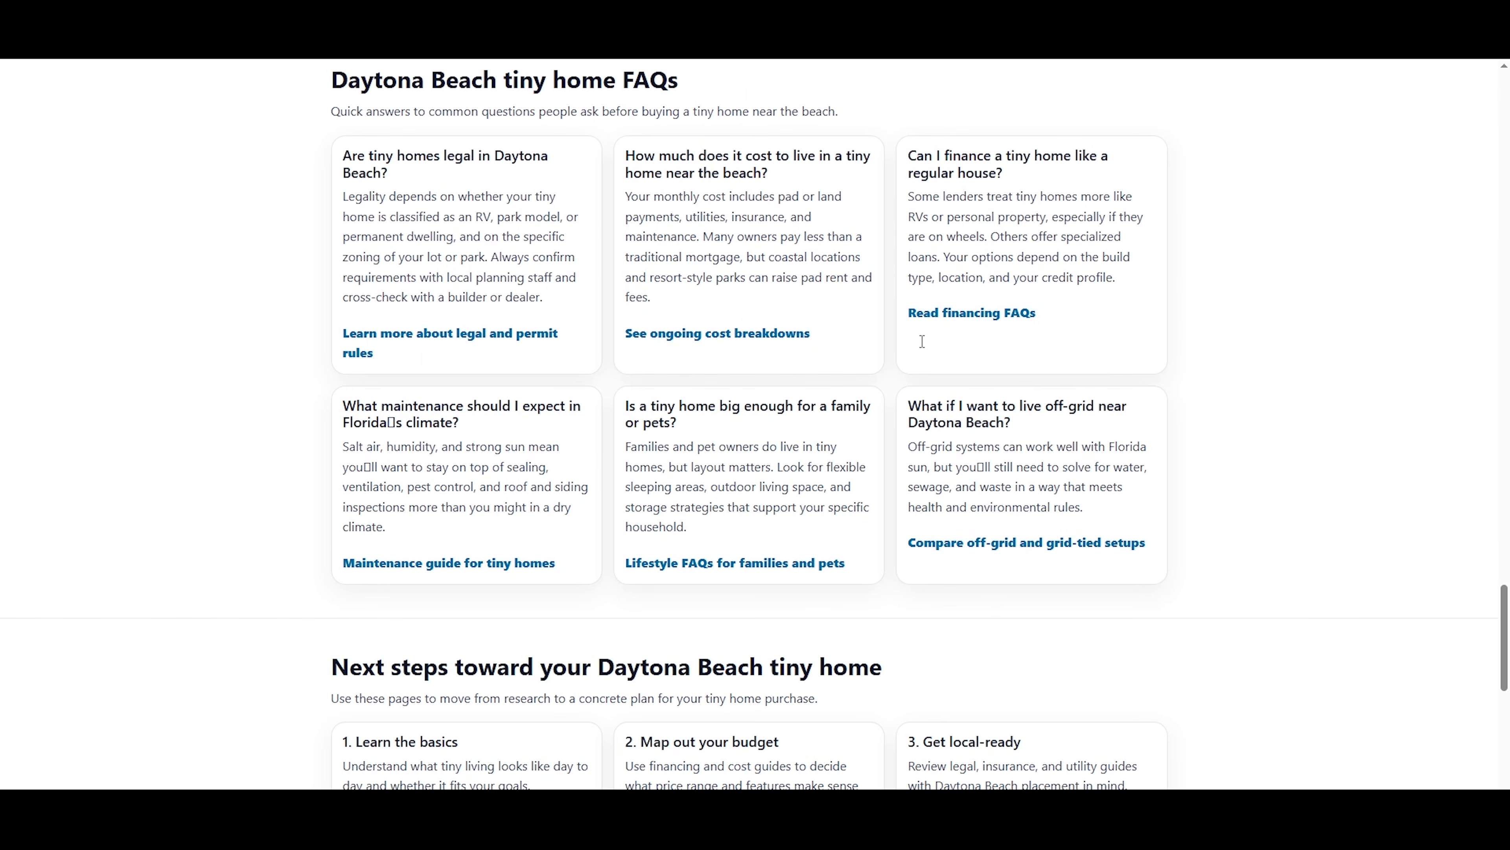
pyautogui.scroll(-3, 923, 347)
pyautogui.scroll(1, 428, 446)
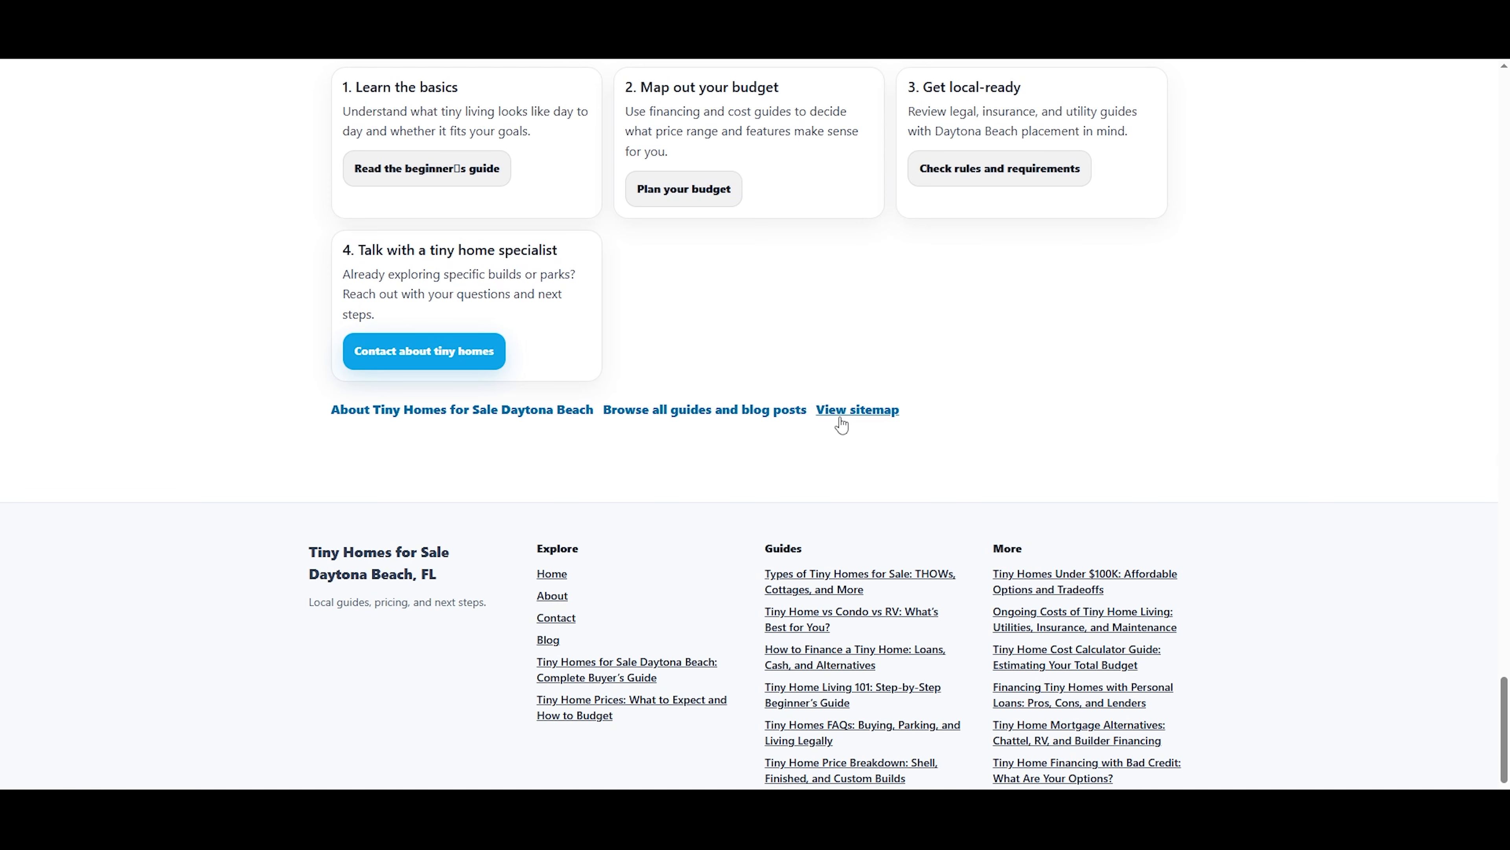
pyautogui.scroll(-1, 849, 487)
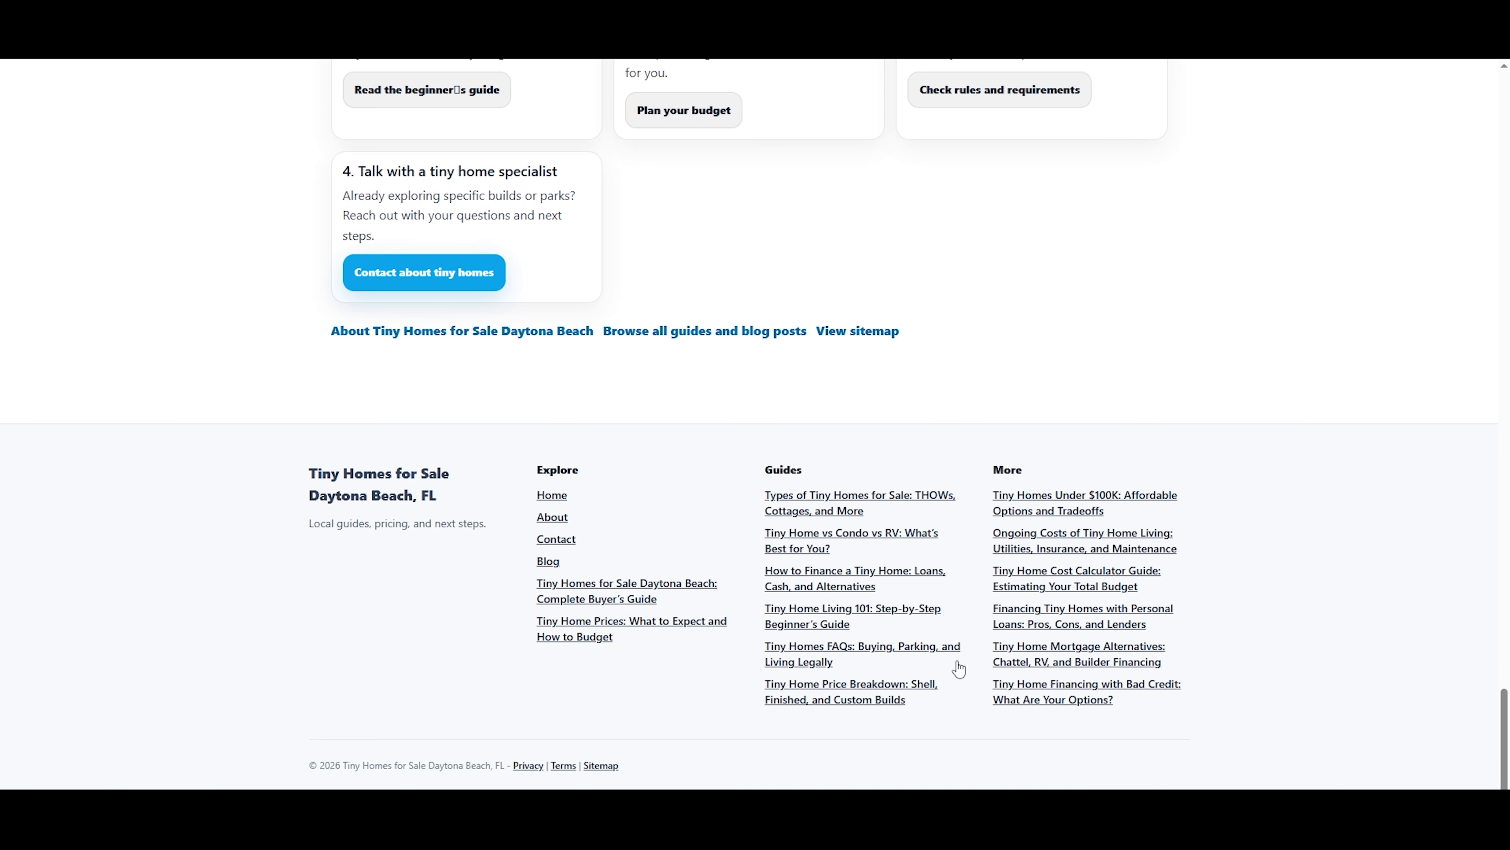
pyautogui.moveTo(1504, 732); pyautogui.dragTo(1505, 119)
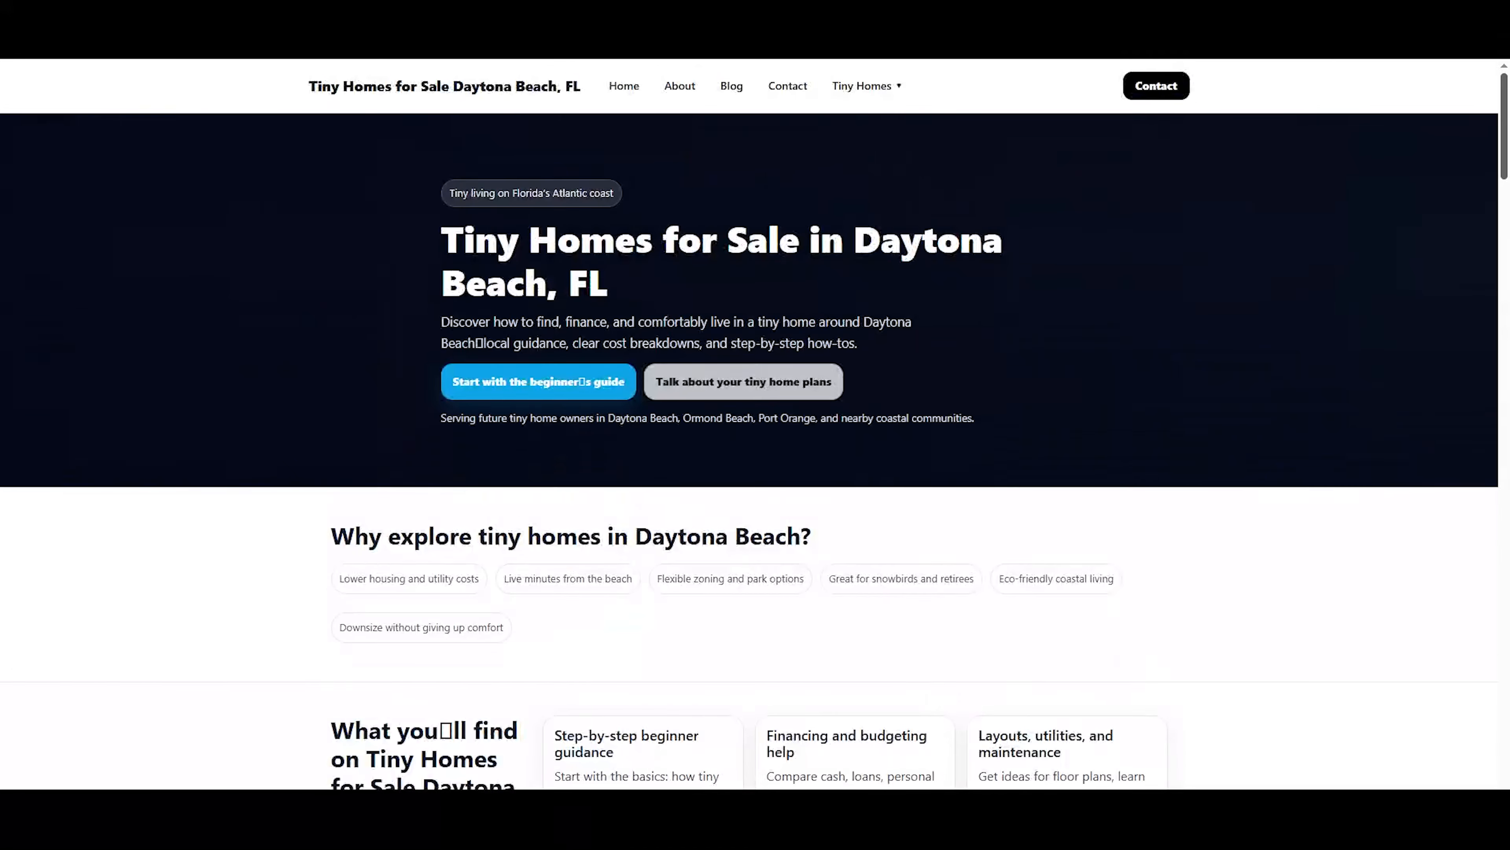